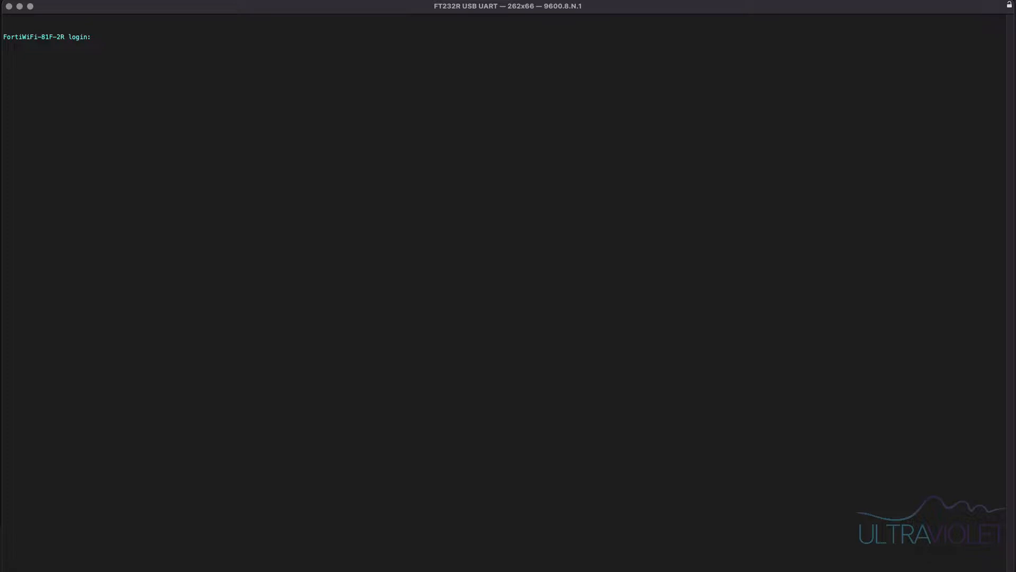
- Log in to the FortiWiFi console with username admin and the account password
text(admin)
key(Return)
key(Return)
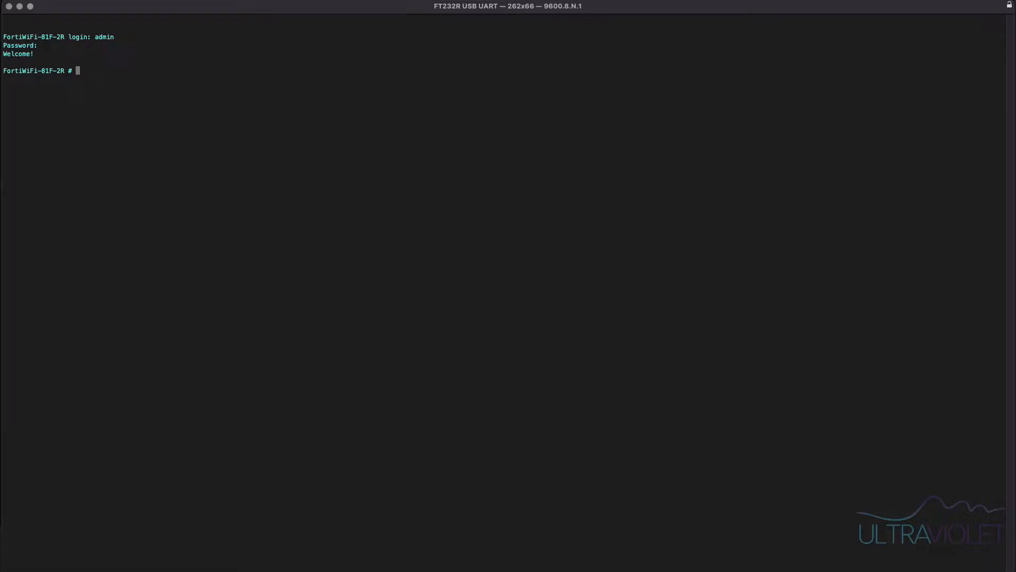
- Run execute factoryreset and confirm resetting the system to factory defaults
text(execute factoryreset)
key(Return)
text(y)
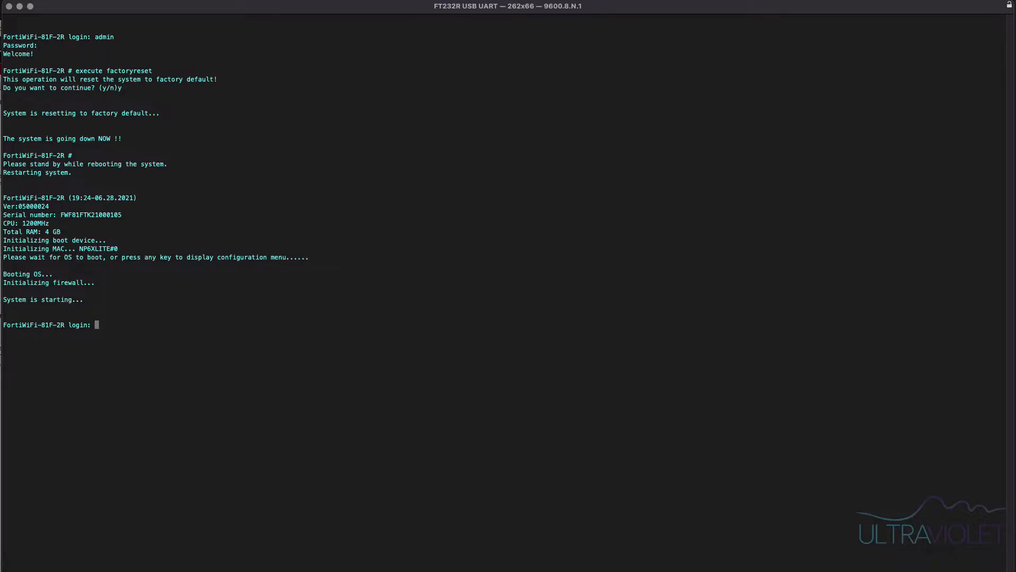
- Log back in as admin and enter and confirm a new admin password when forced to change it
text(admin)
key(Return)
key(Return)
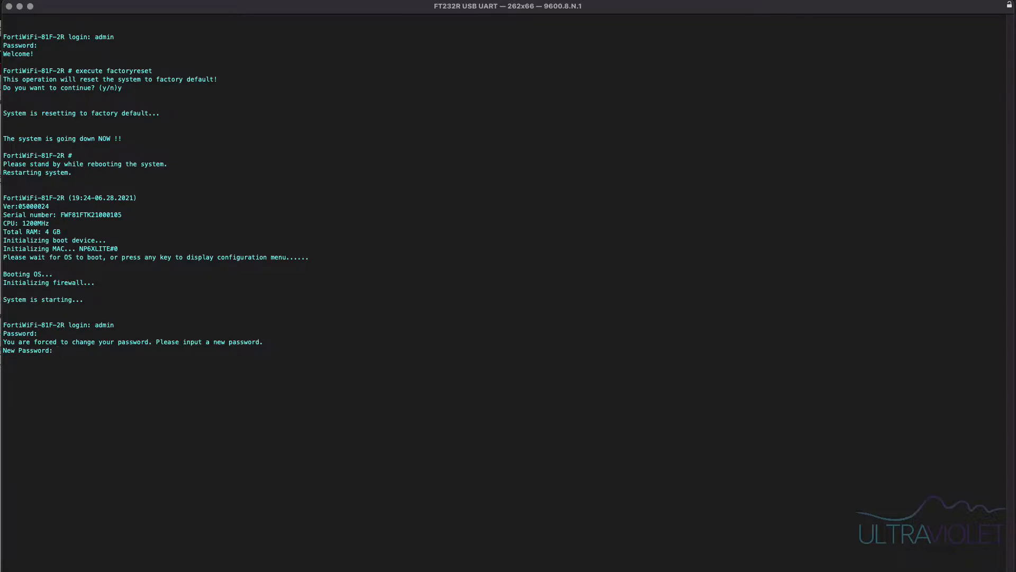
key(Return)
key(Return)
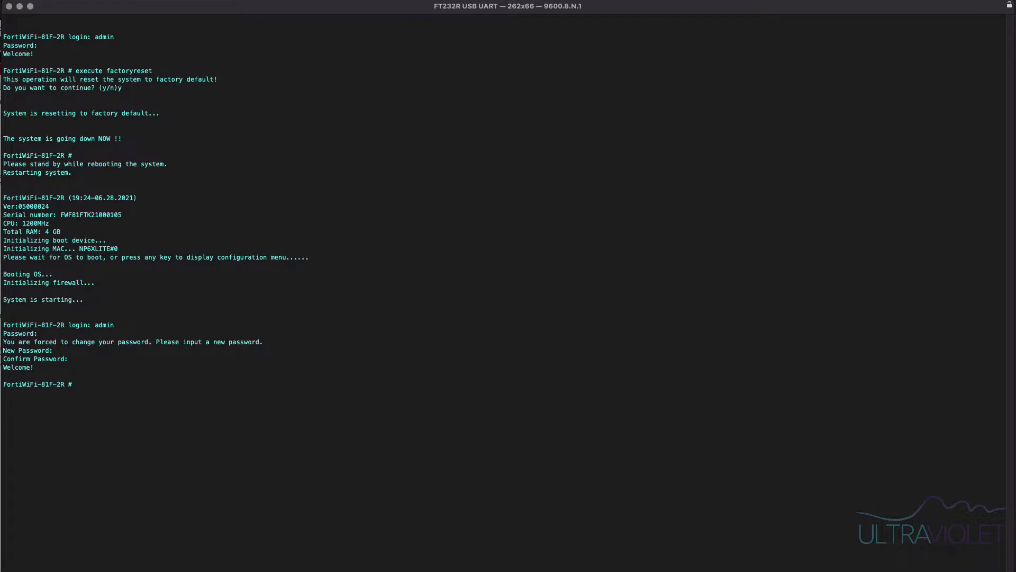
- Run execute formatlogdisk and confirm formatting the log disk
text(execute formatlogdisk)
key(Return)
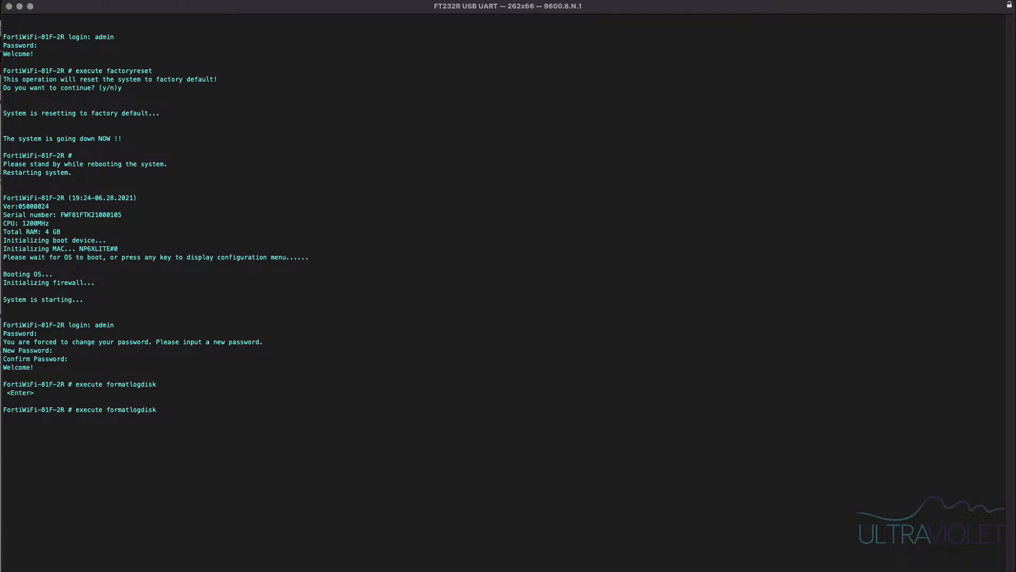
key(Return)
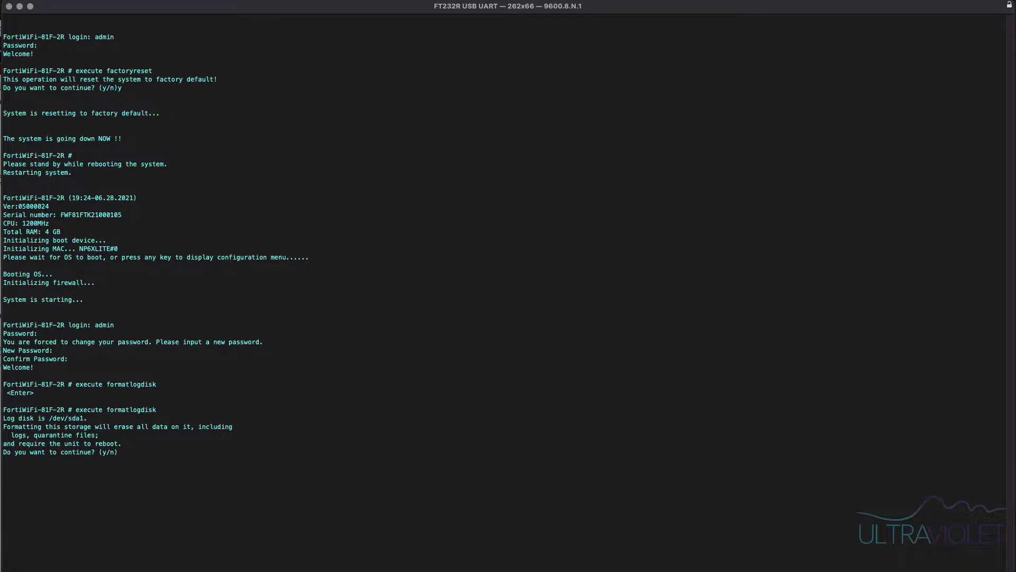
text(y)
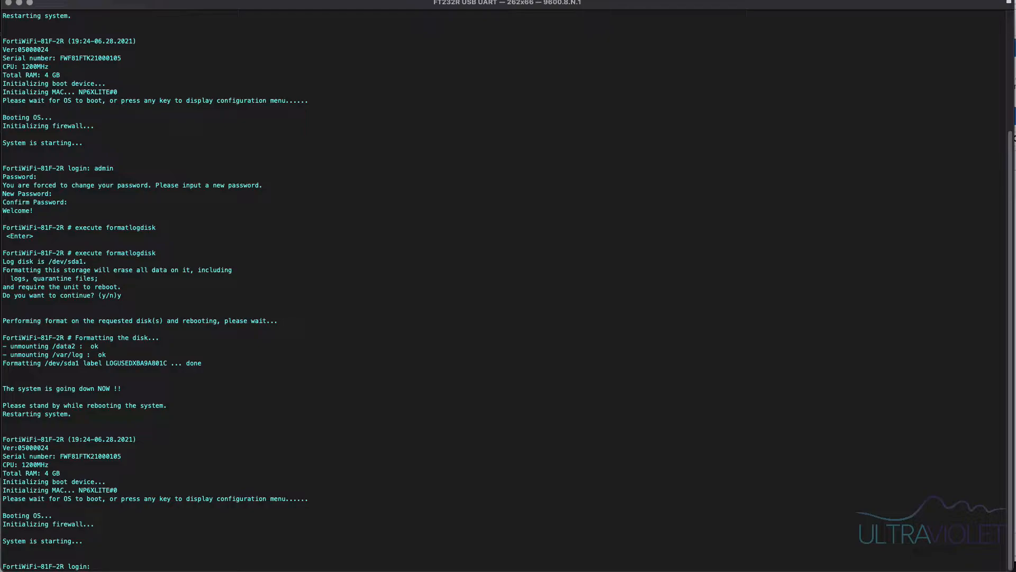
- Log in again as admin with the new password after the reboot
text(admin)
key(Return)
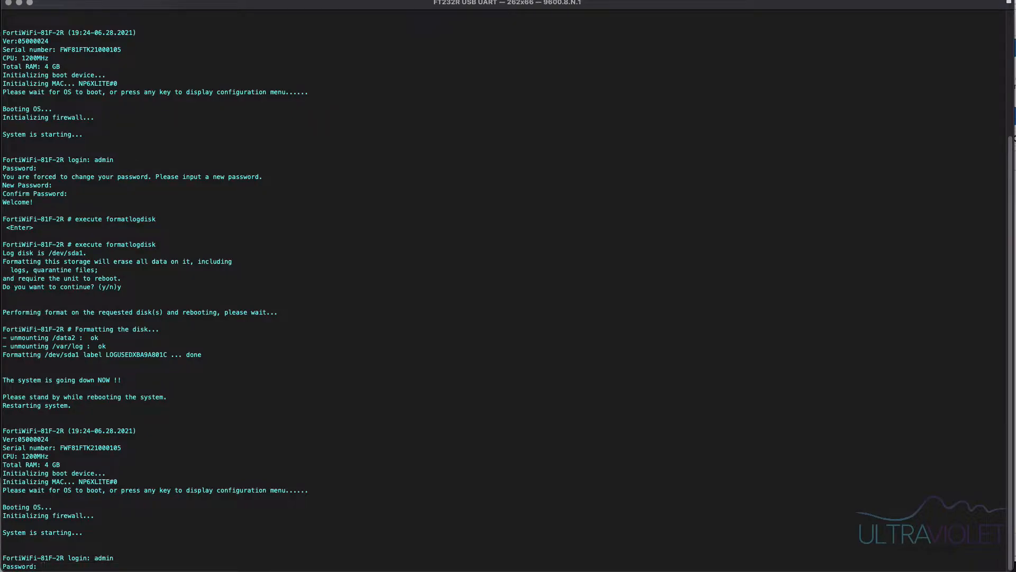
key(Return)
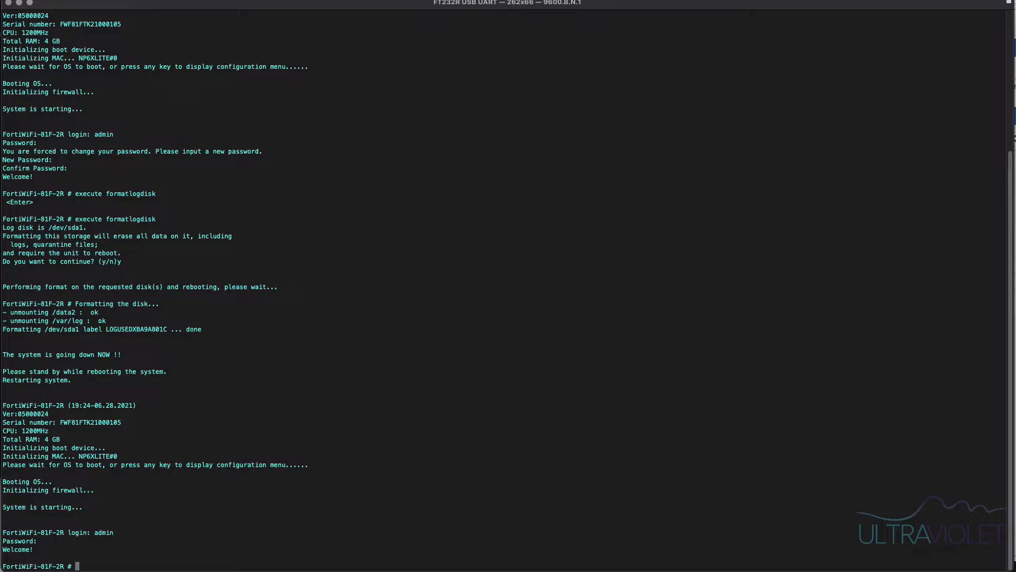
- List all interfaces with get system interface and page through the output, highlighting the wan1 address
text(get system interface)
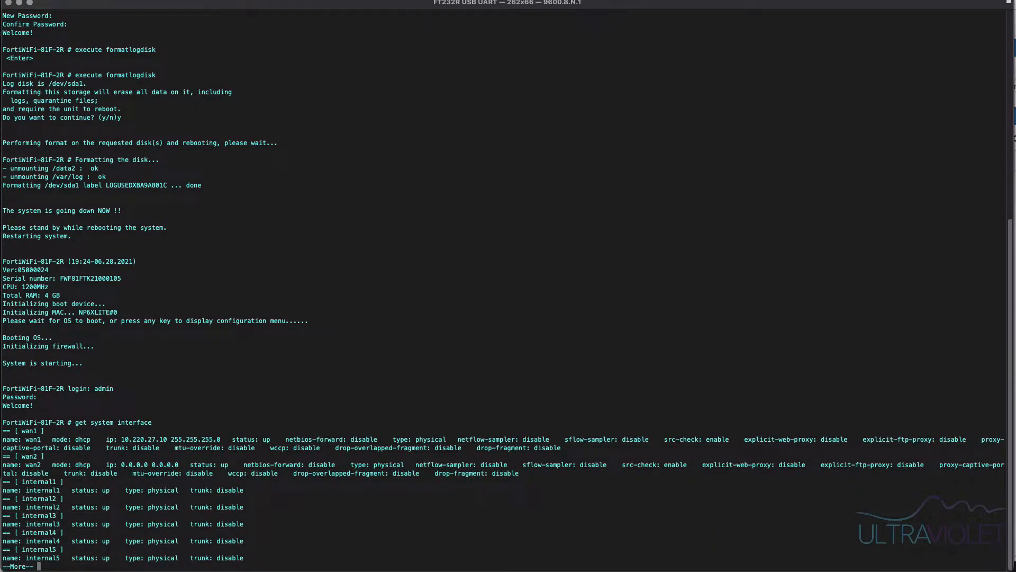
key(space)
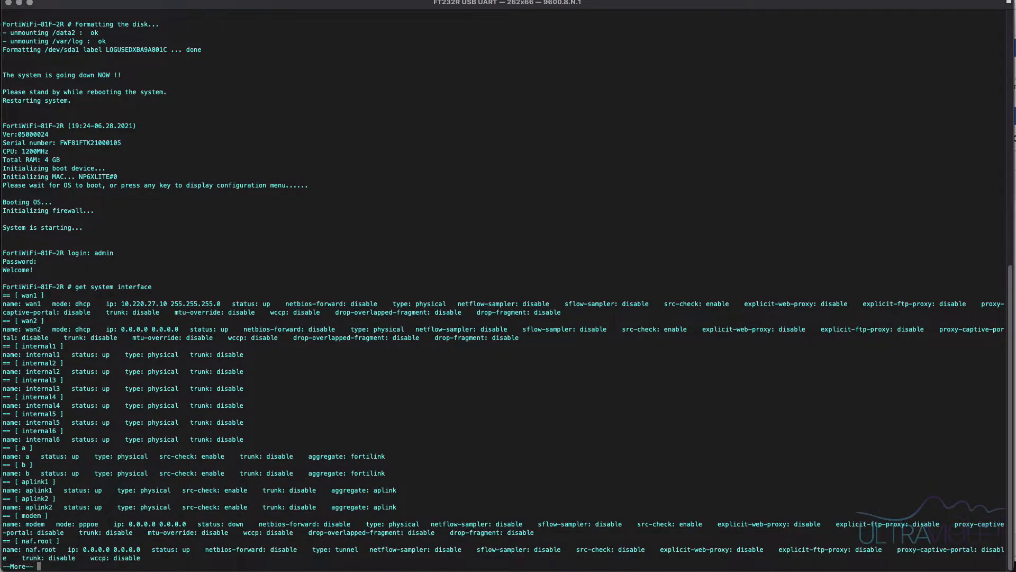
drag(118, 304, 231, 304)
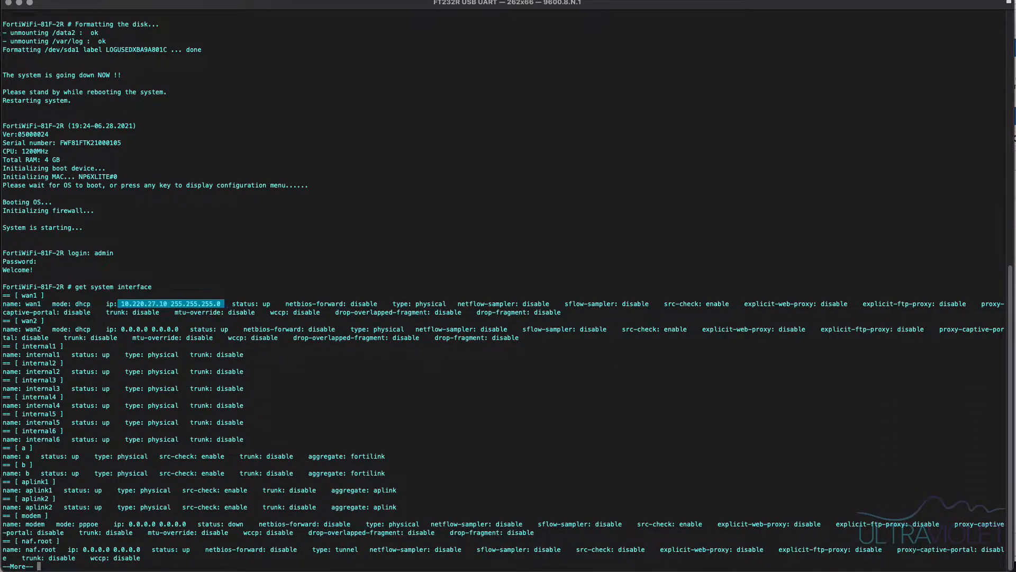
key(space)
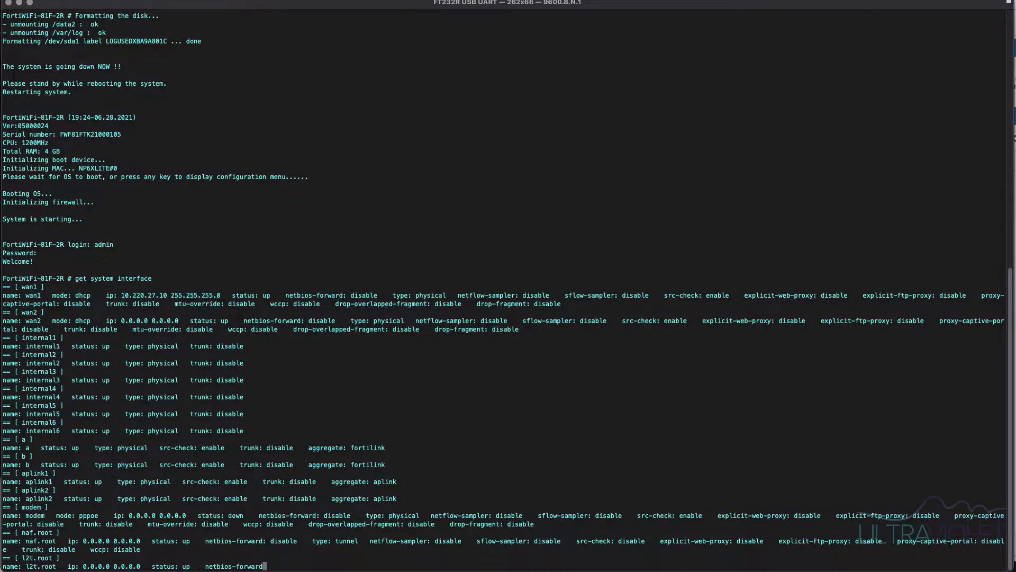
key(space)
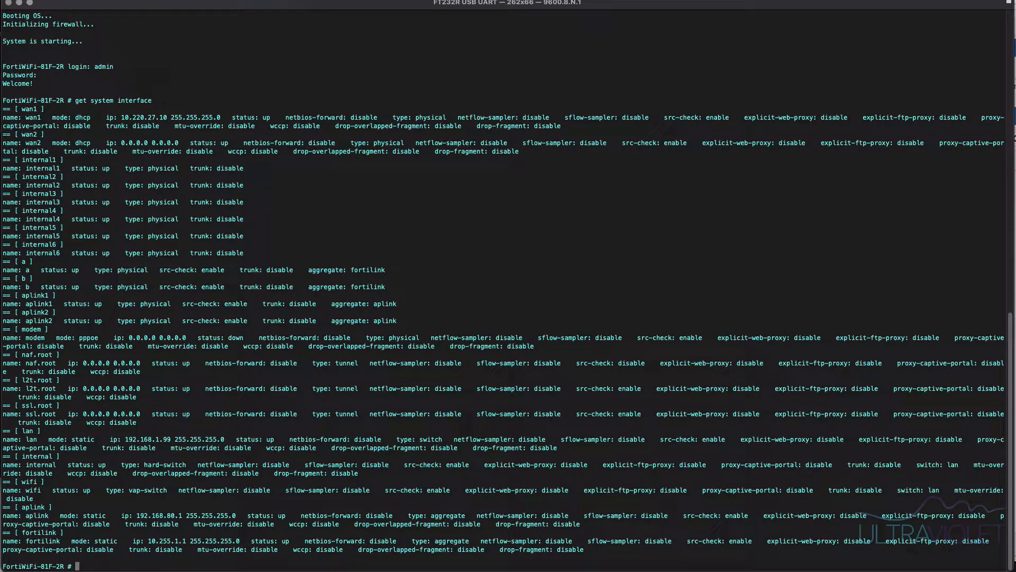
- Show the configuration of the lan interface with show system interface lan
text(show system interface lan)
key(Return)
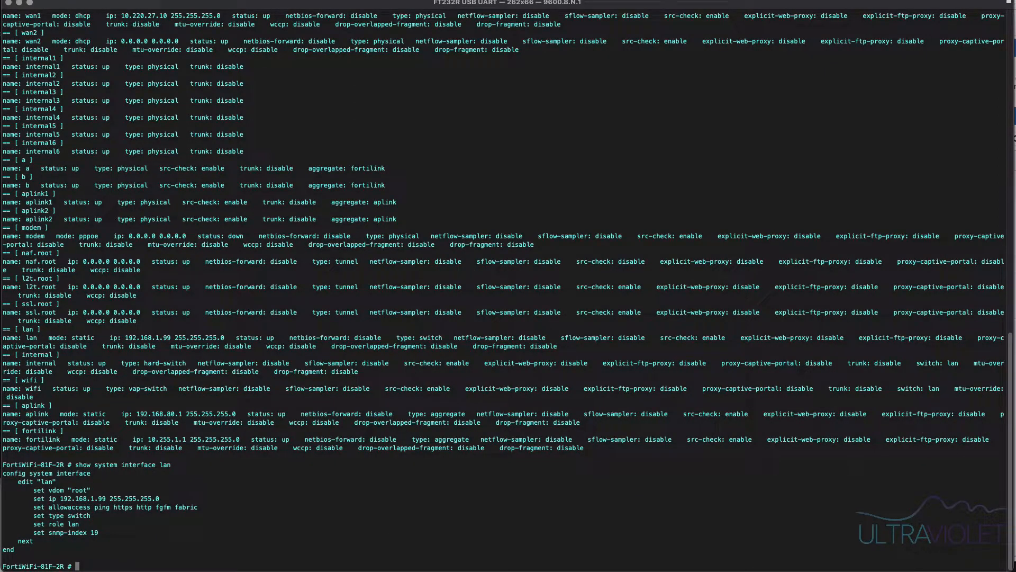
- Show the switch interface configuration with show system switch-interface and highlight its member names
drag(19, 481, 56, 481)
text(show system )
text(interface)
key(BackSpace)
key(BackSpace)
key(BackSpace)
key(BackSpace)
key(BackSpace)
key(BackSpace)
key(BackSpace)
key(BackSpace)
key(BackSpace)
text(switch-interface)
key(Return)
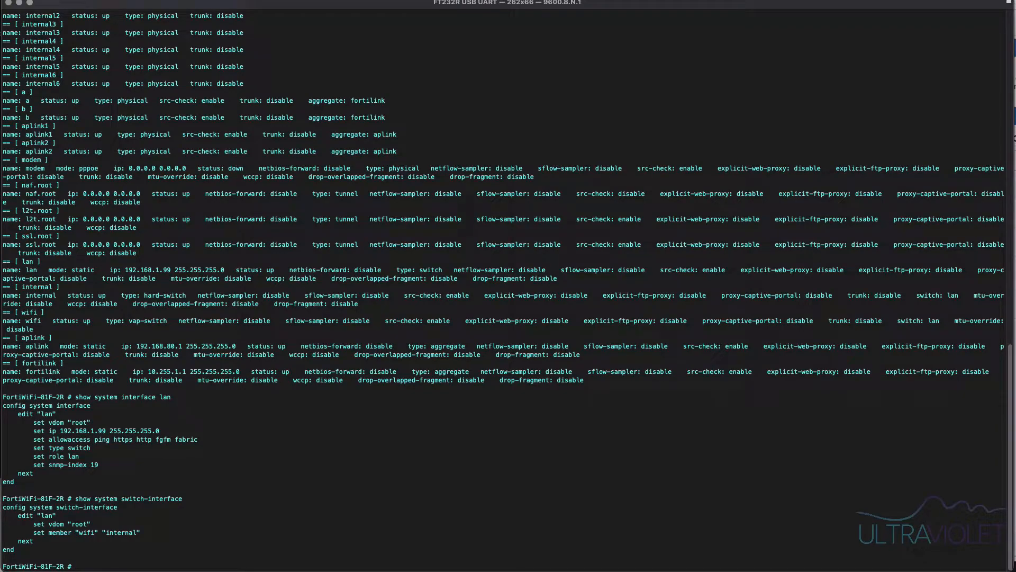
drag(72, 532, 99, 532)
click(141, 532)
drag(141, 531, 105, 532)
click(106, 533)
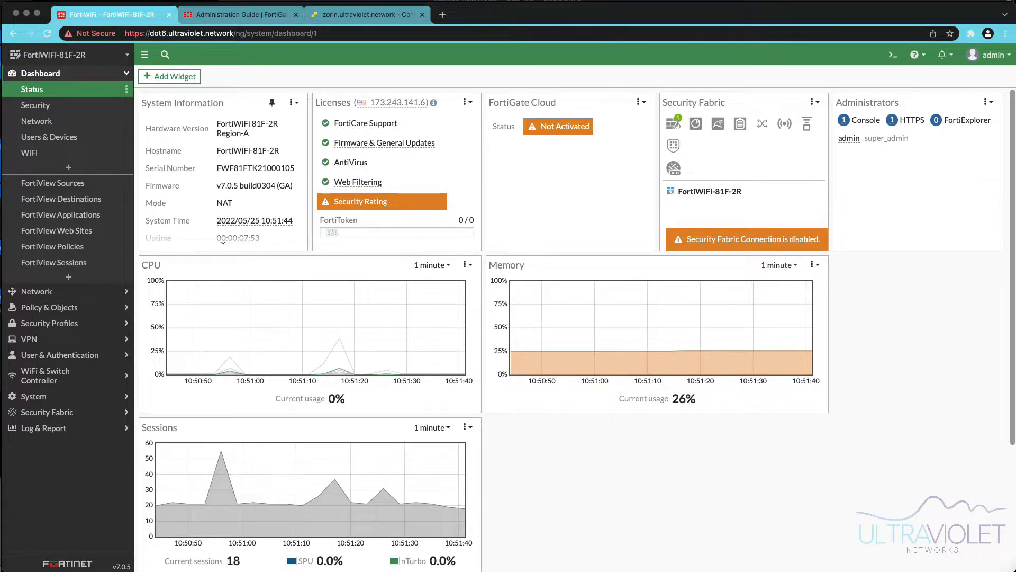
- Open the Network interfaces list and review the wan1 interface settings without saving
click(37, 292)
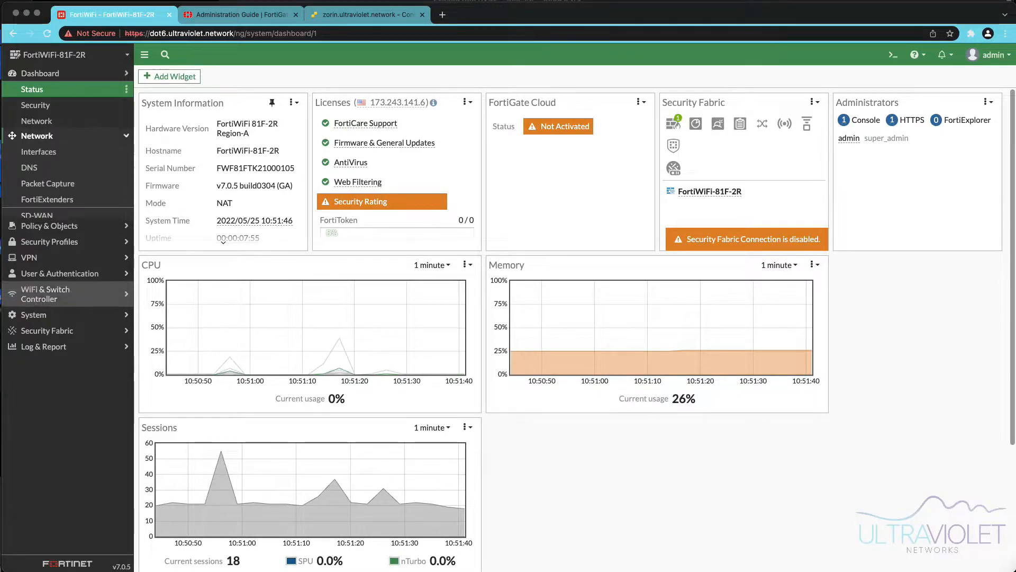
click(39, 105)
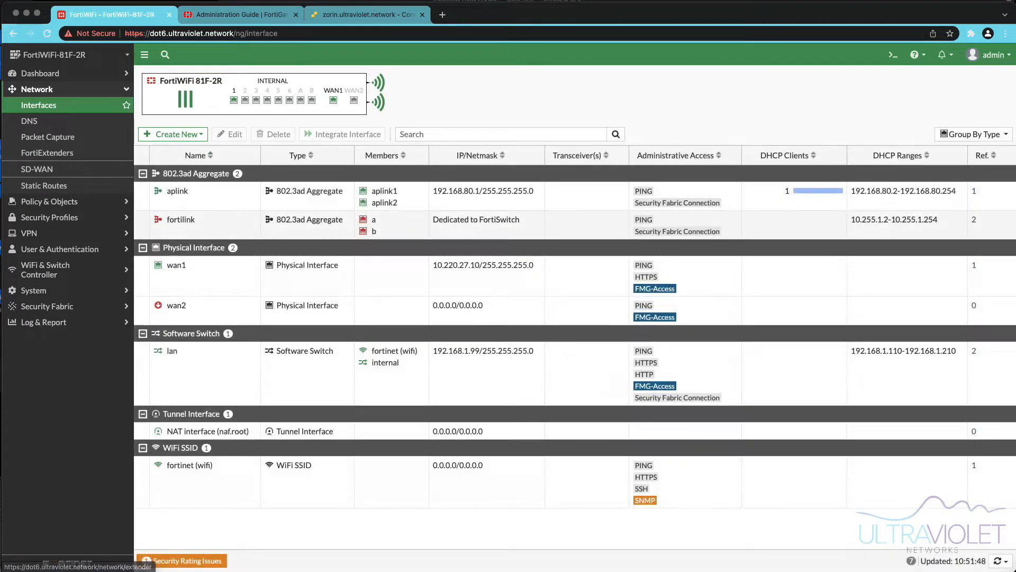
double_click(176, 266)
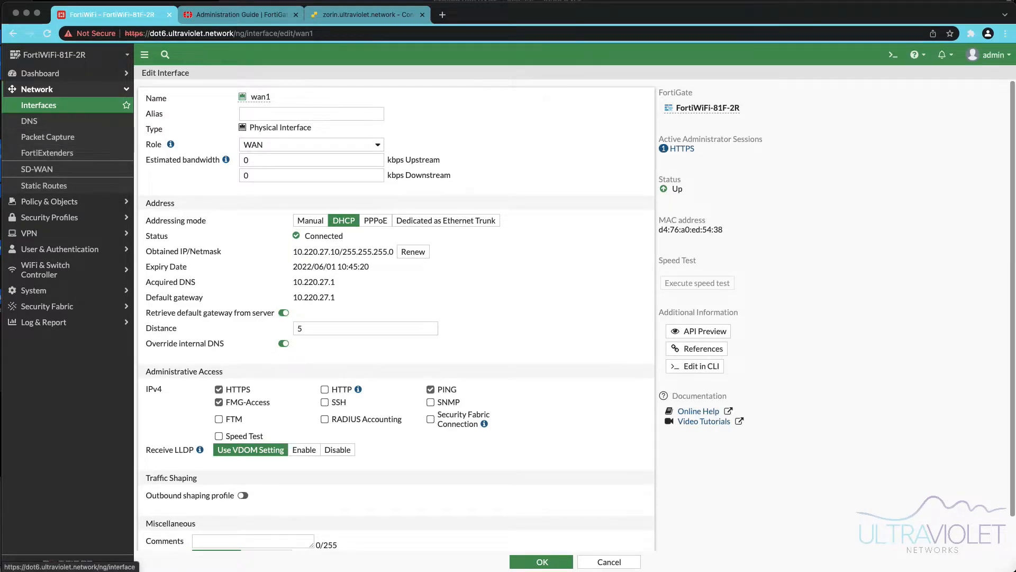
click(38, 104)
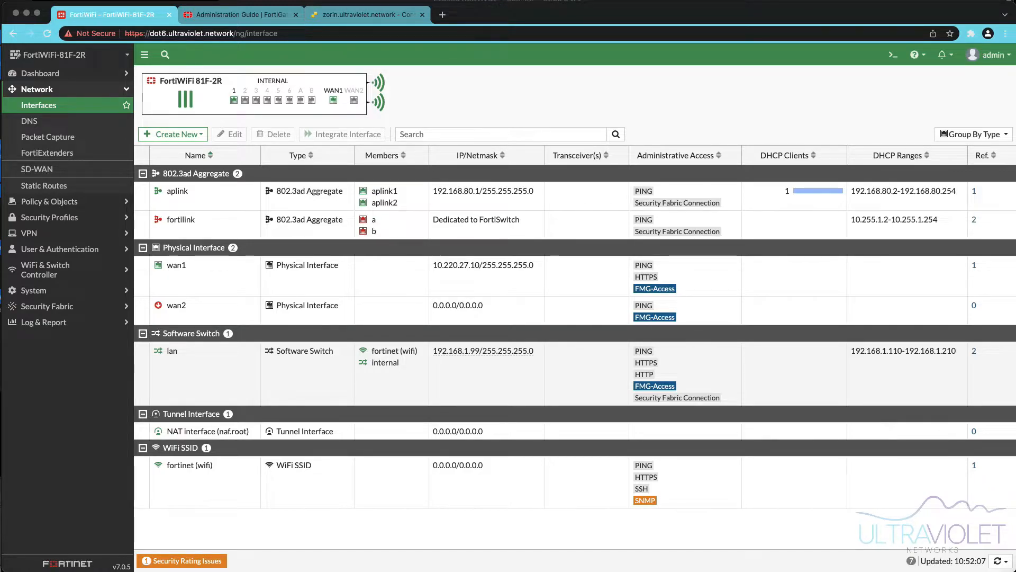
- Check which objects reference the lan interface, including its firewall policy
click(212, 371)
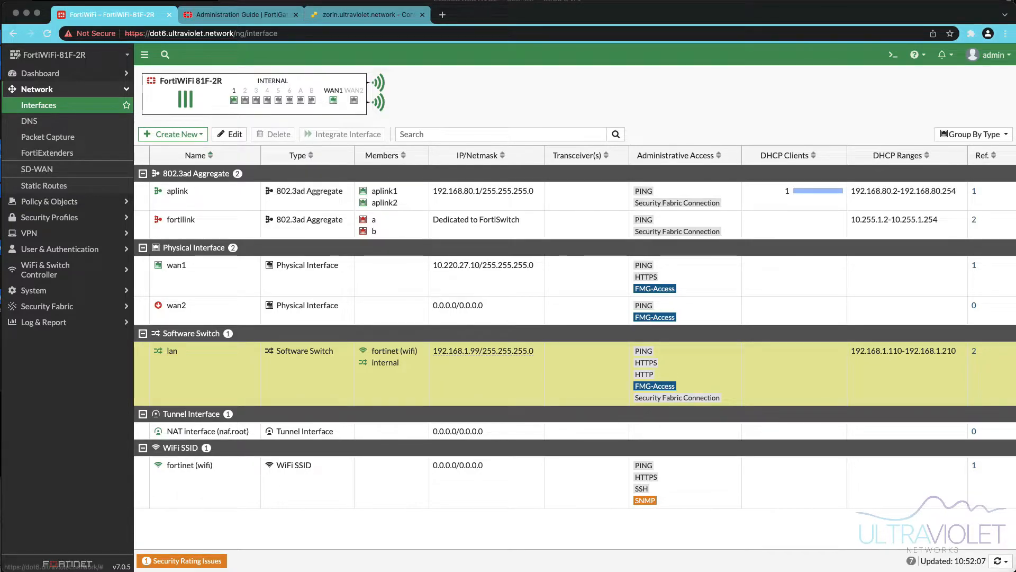
click(974, 350)
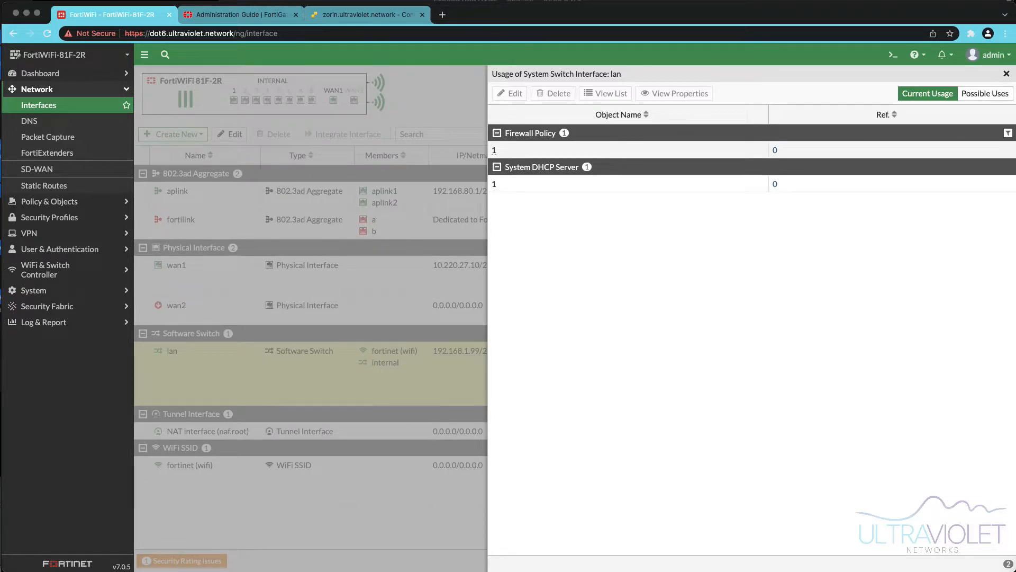
click(628, 150)
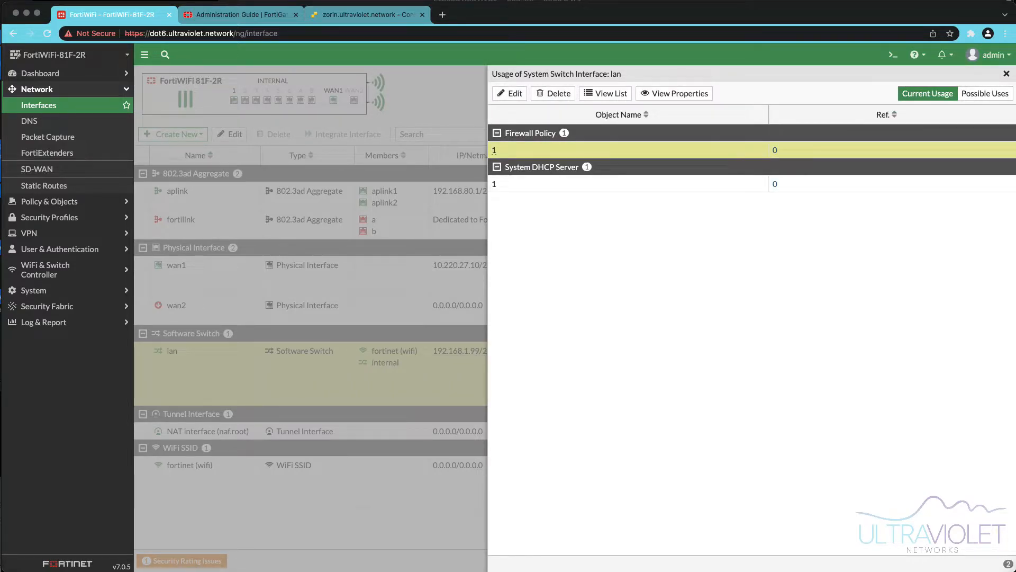
click(1006, 74)
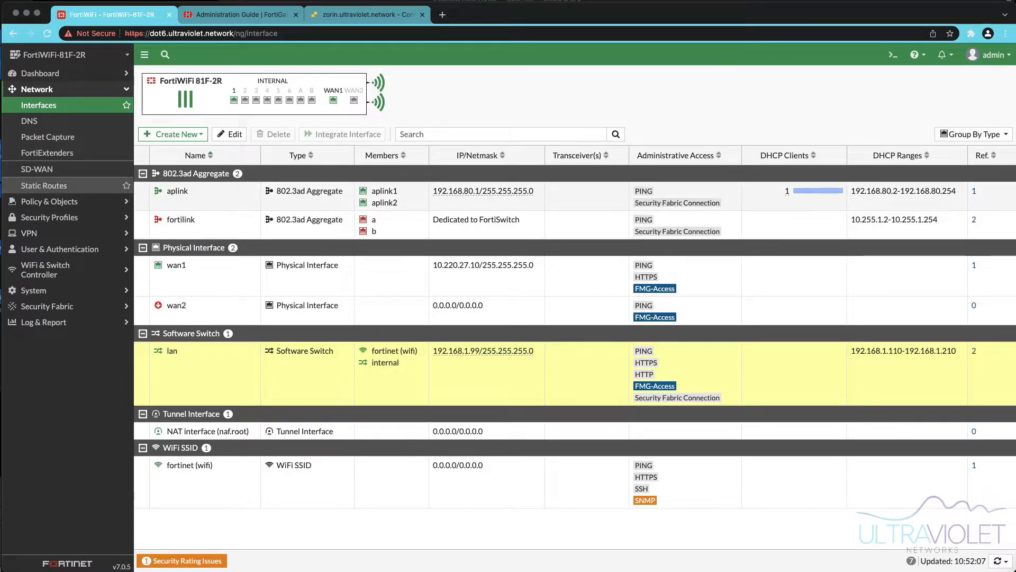
- Delete the lan to wan1 firewall policy
click(48, 201)
click(46, 121)
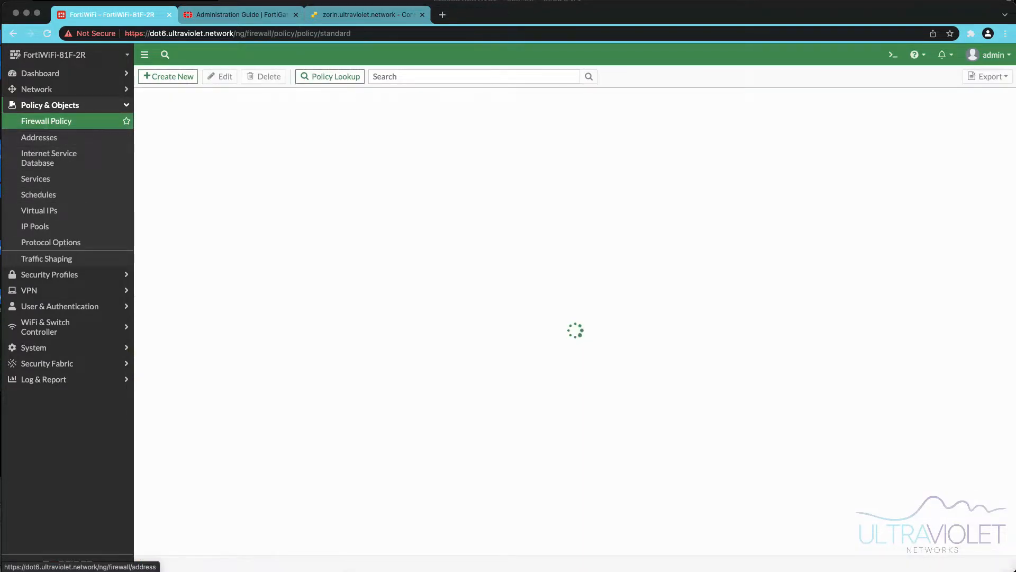
click(339, 133)
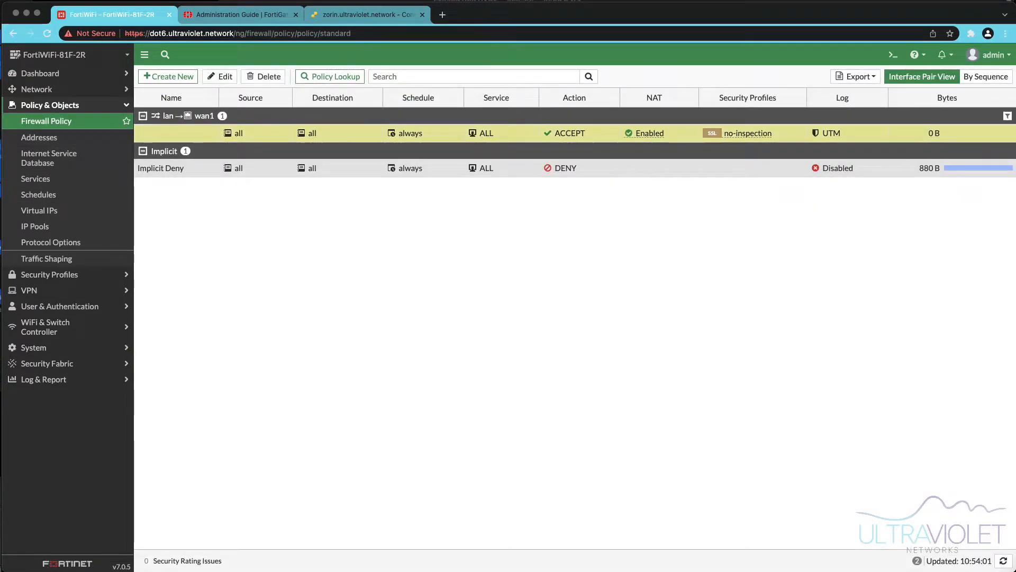
click(263, 76)
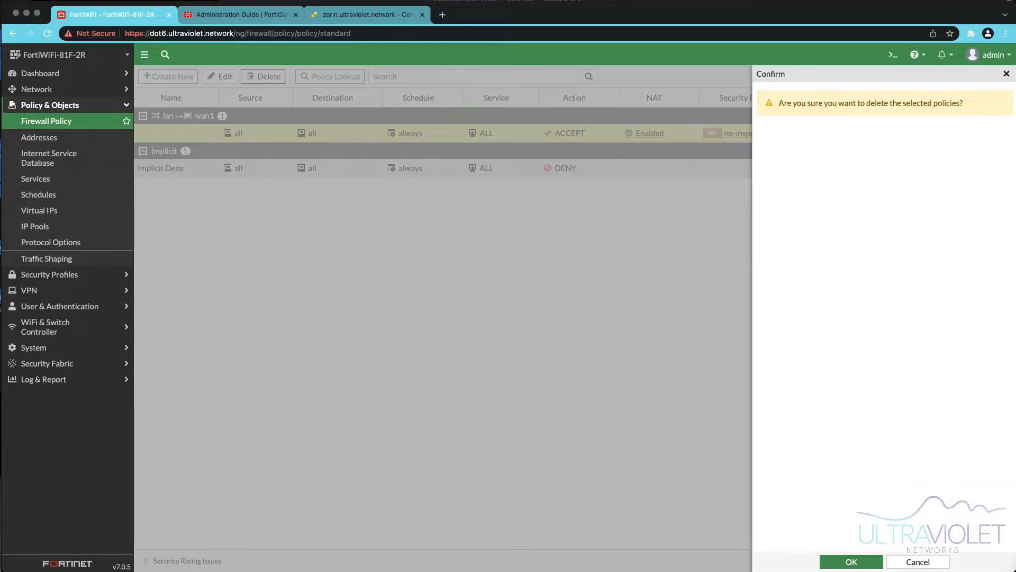
click(851, 562)
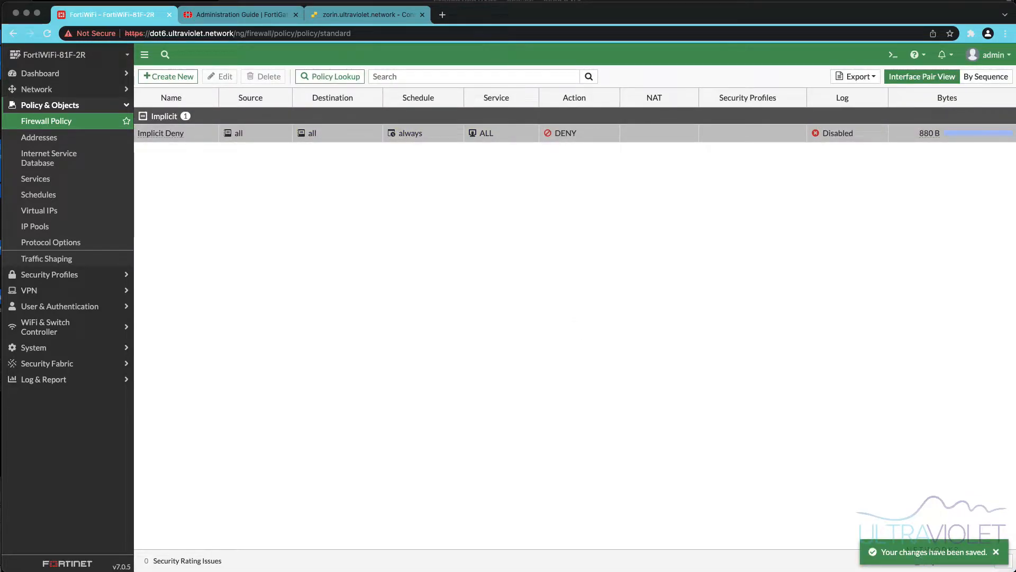
- Disable the DHCP server on the lan interface and save it
click(37, 89)
click(39, 105)
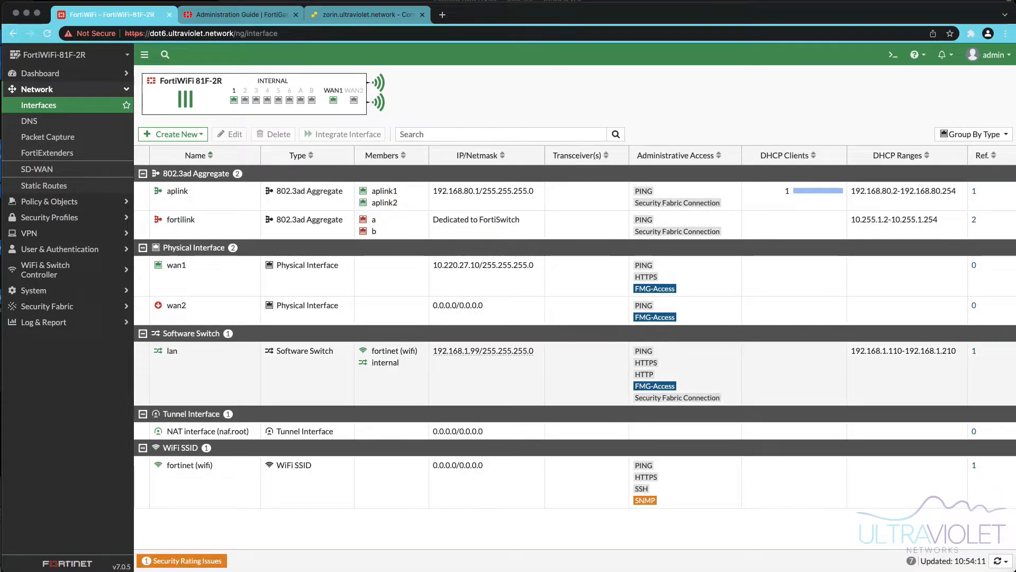
double_click(483, 356)
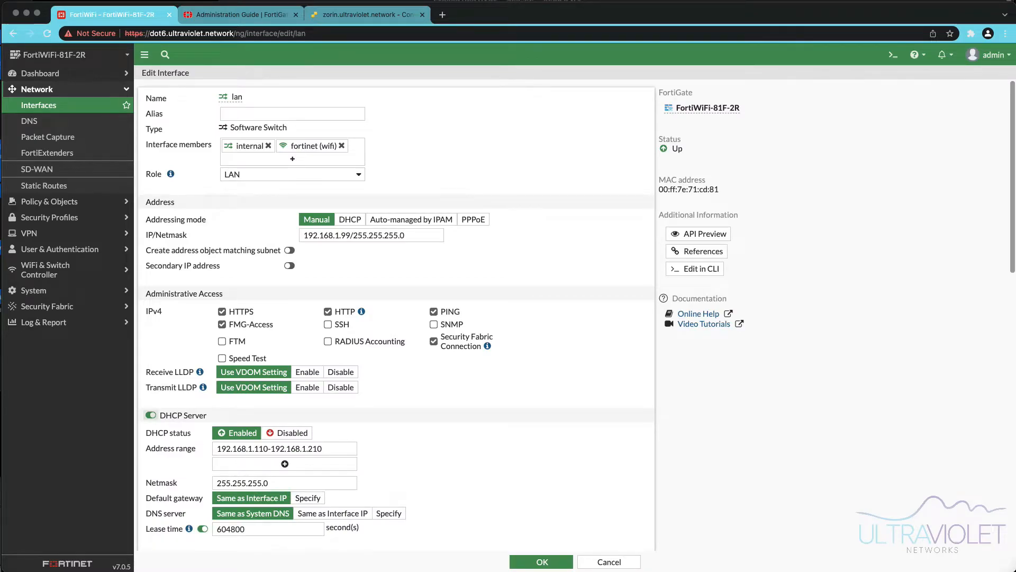
click(151, 415)
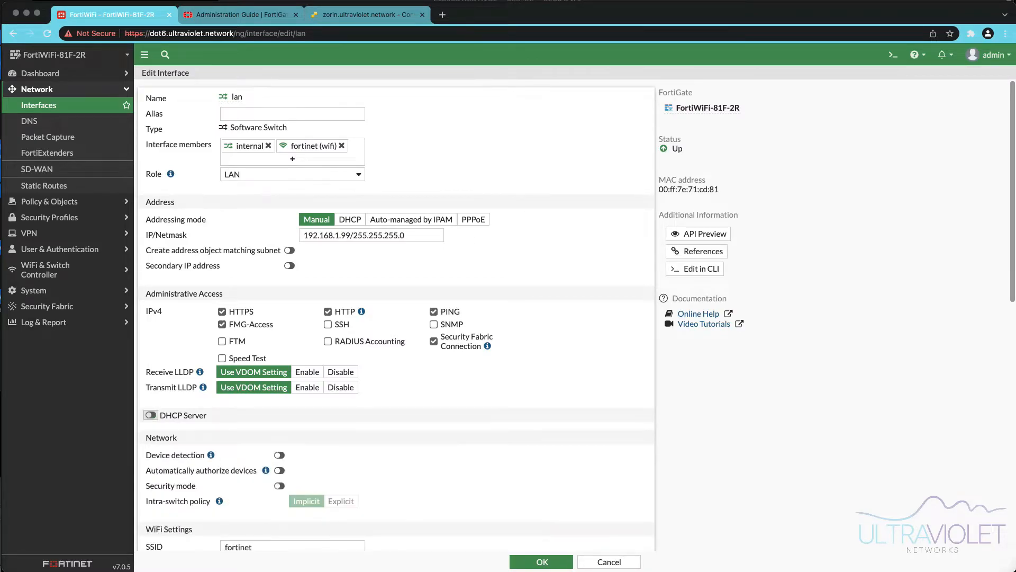
click(541, 562)
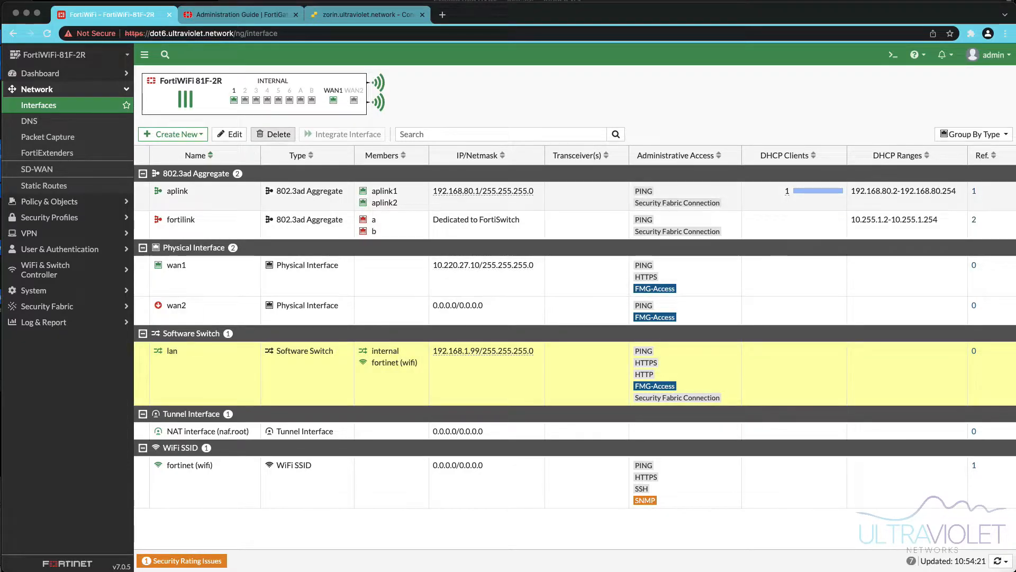
- Delete the lan software switch interface
click(274, 133)
click(851, 562)
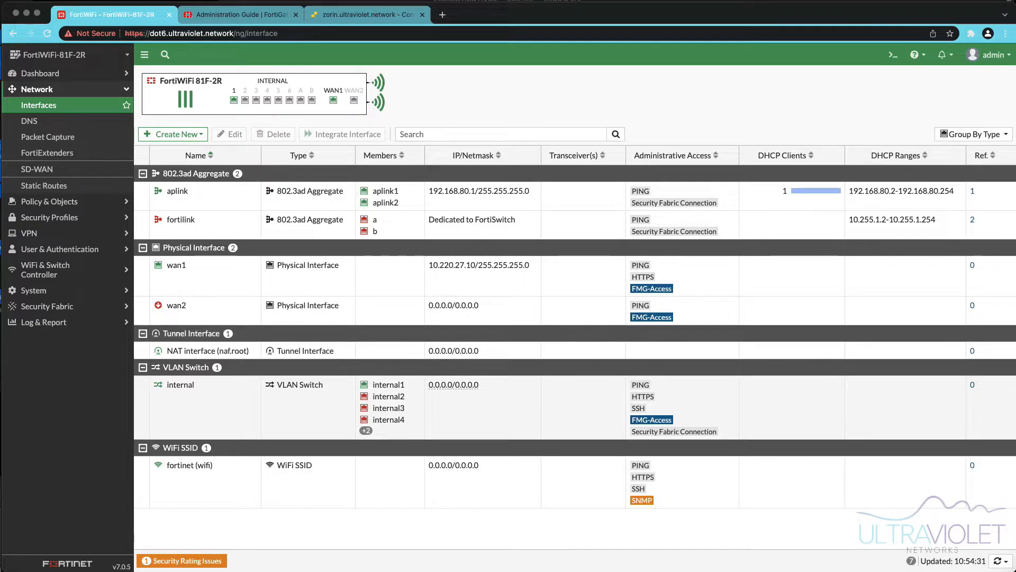
- Delete the fortinet (wifi) SSID interface and the internal VLAN switch interface
click(189, 465)
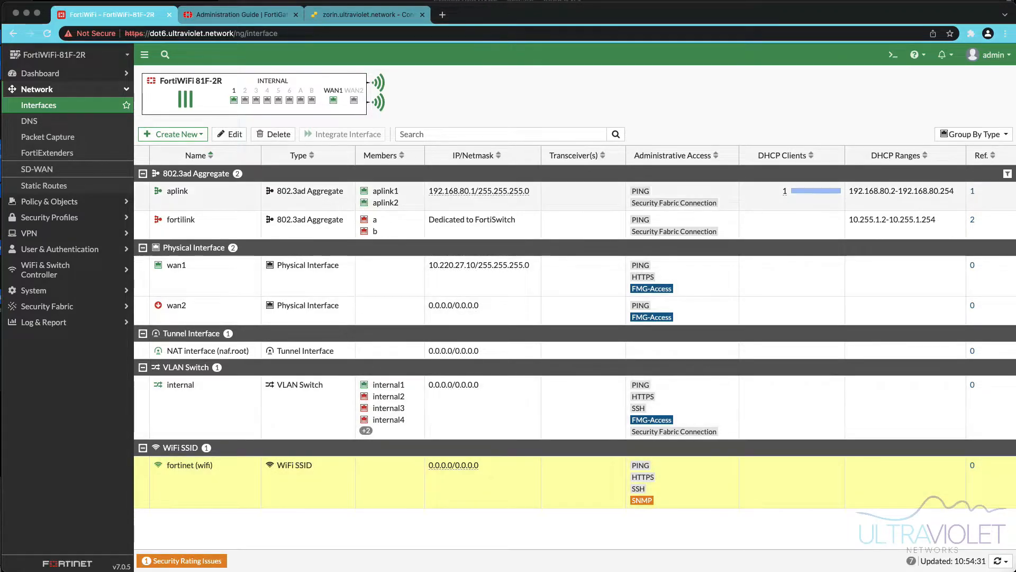
click(273, 134)
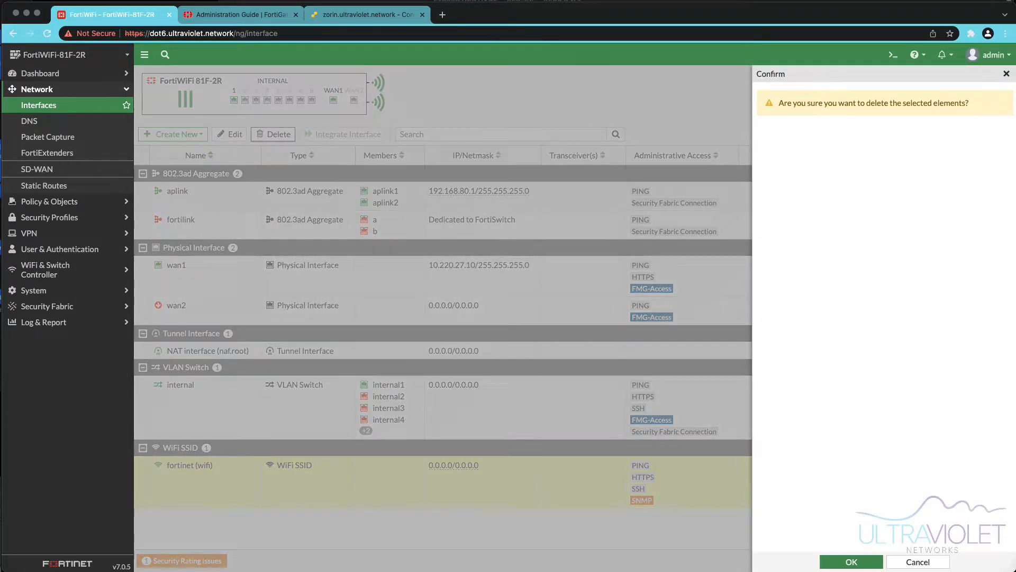
click(852, 562)
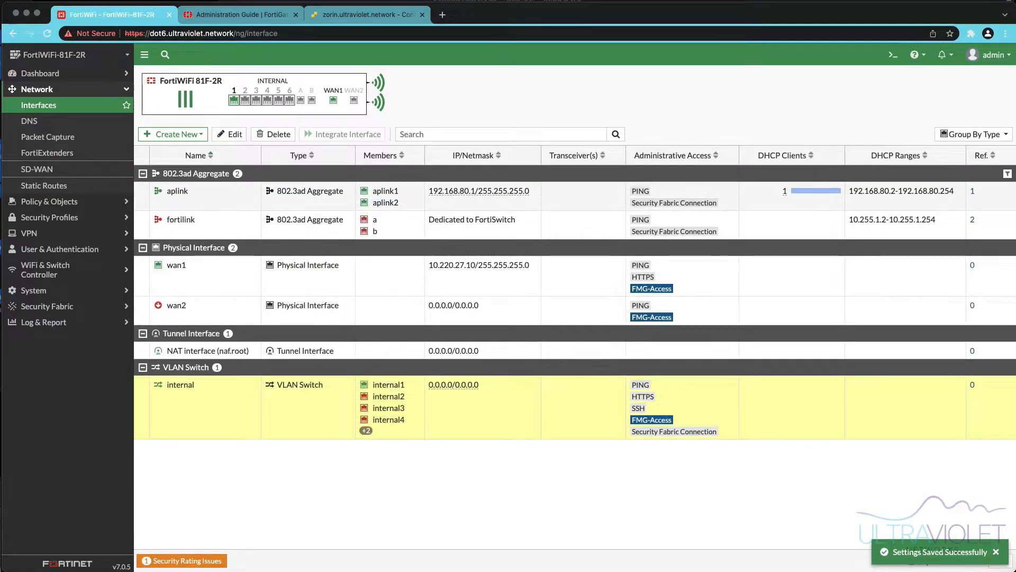
click(273, 134)
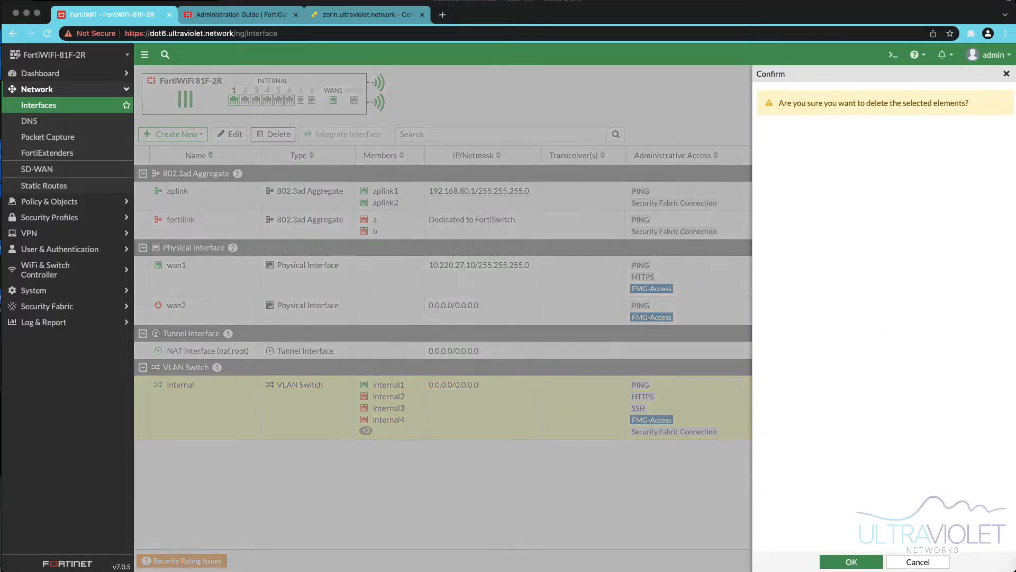
click(851, 562)
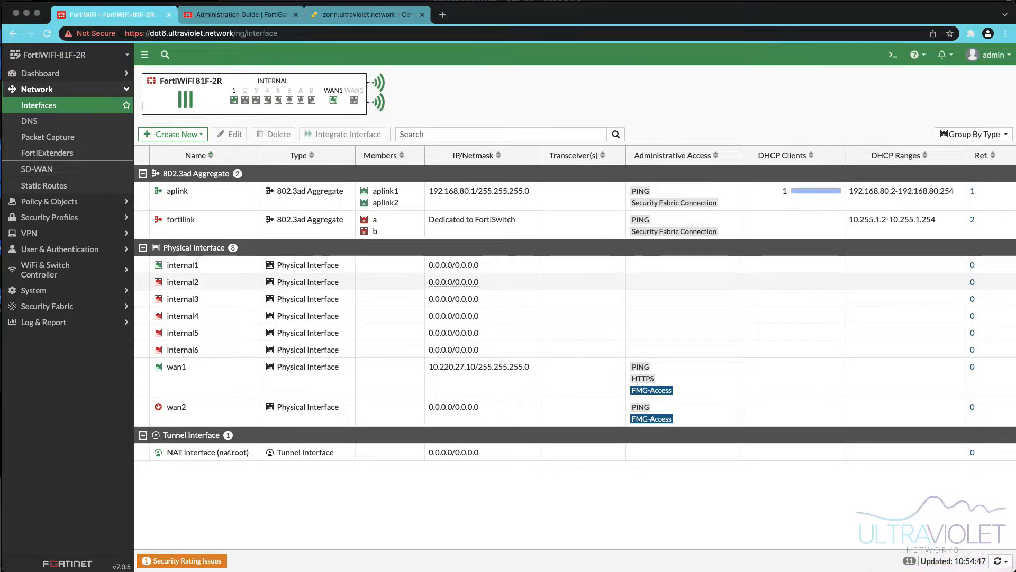
- Open the internal1 interface, set its alias to LAN and its IP/Netmask to 10.220.28.1/24
mouse_move(184, 265)
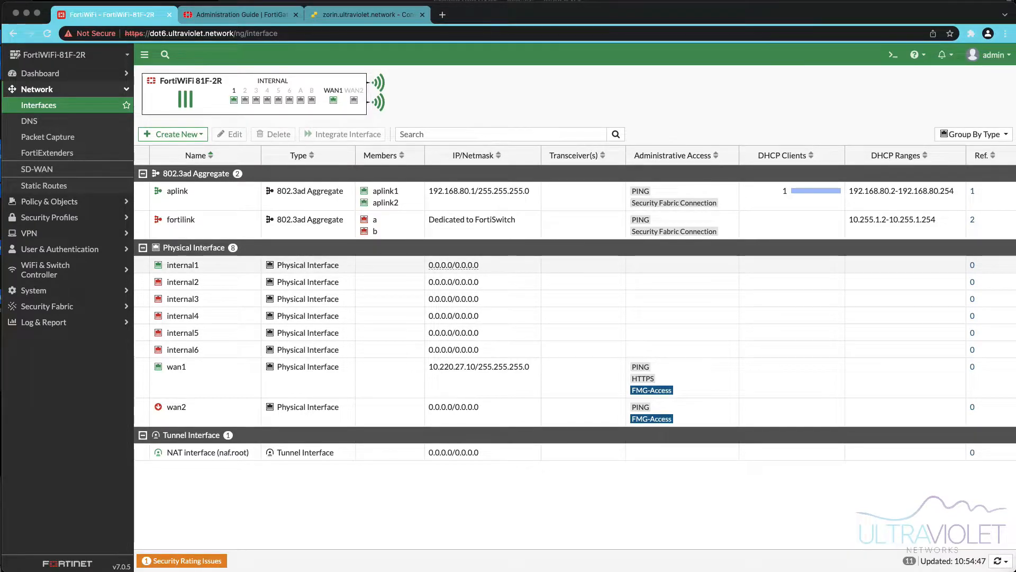
double_click(454, 265)
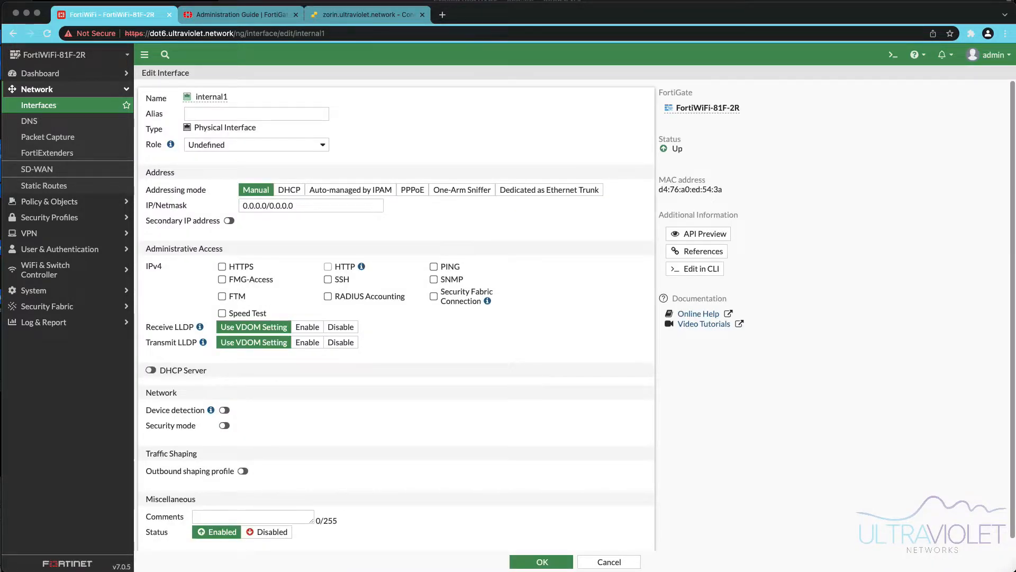
text(LAN)
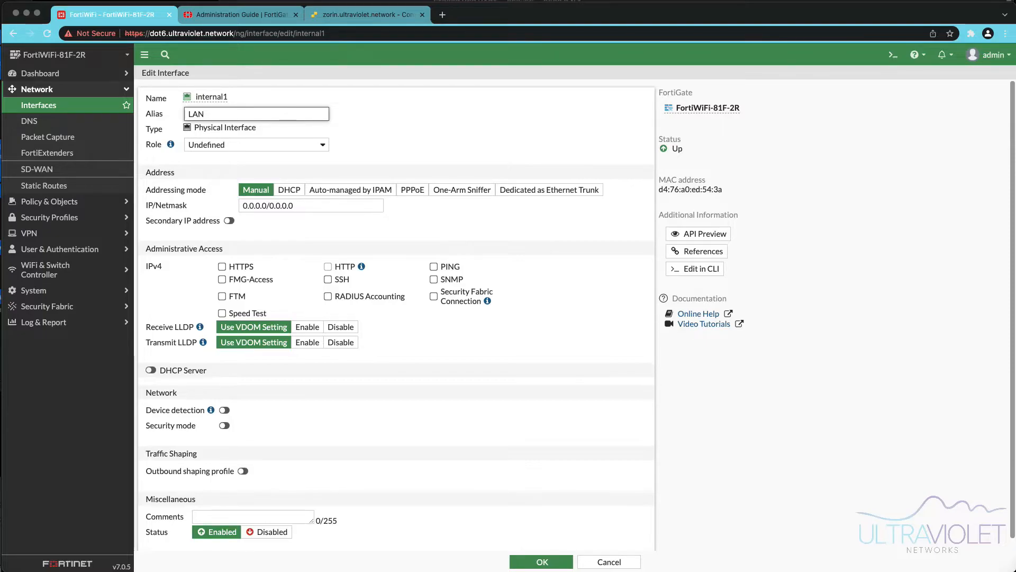
key(Tab)
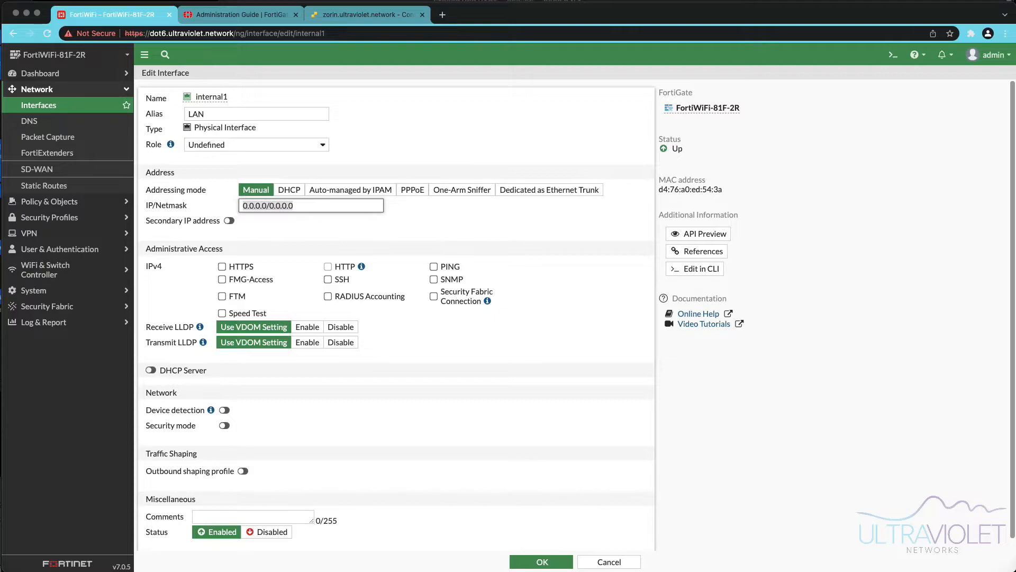
text(10)
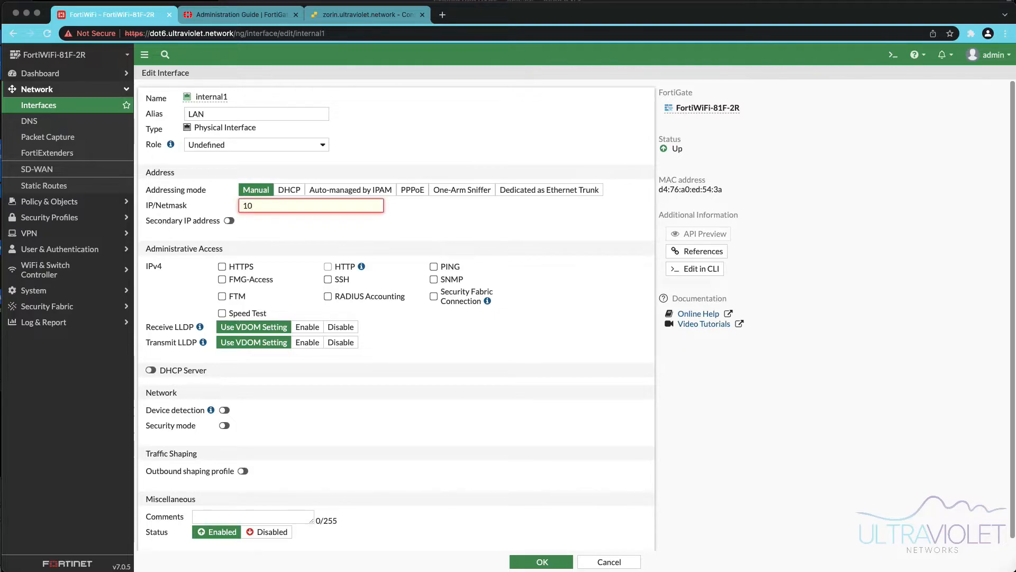
text(.220.28.1/24)
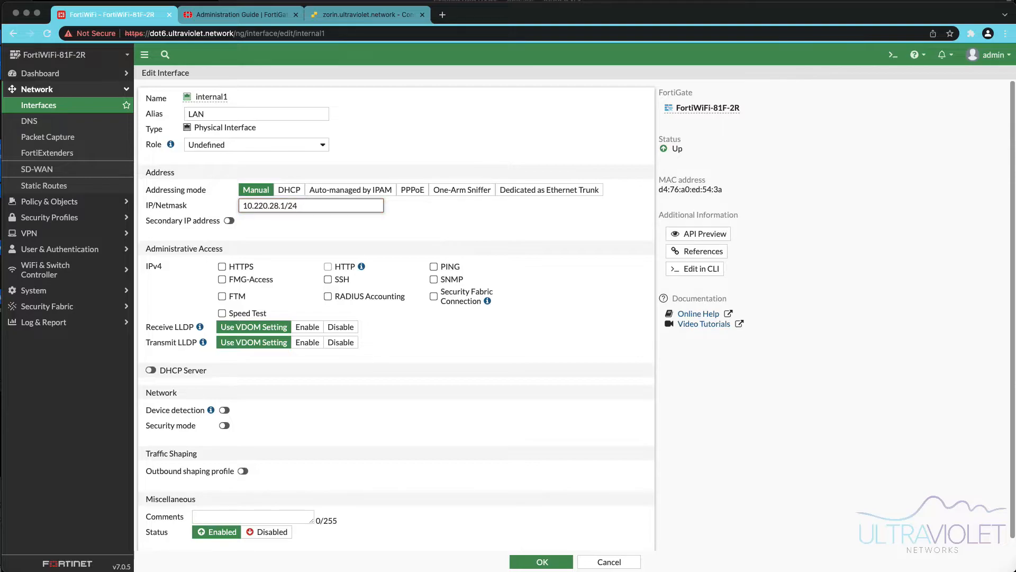
- Allow HTTPS, PING and Security Fabric Connection administrative access, and enable receive and transmit LLDP on internal1
click(222, 266)
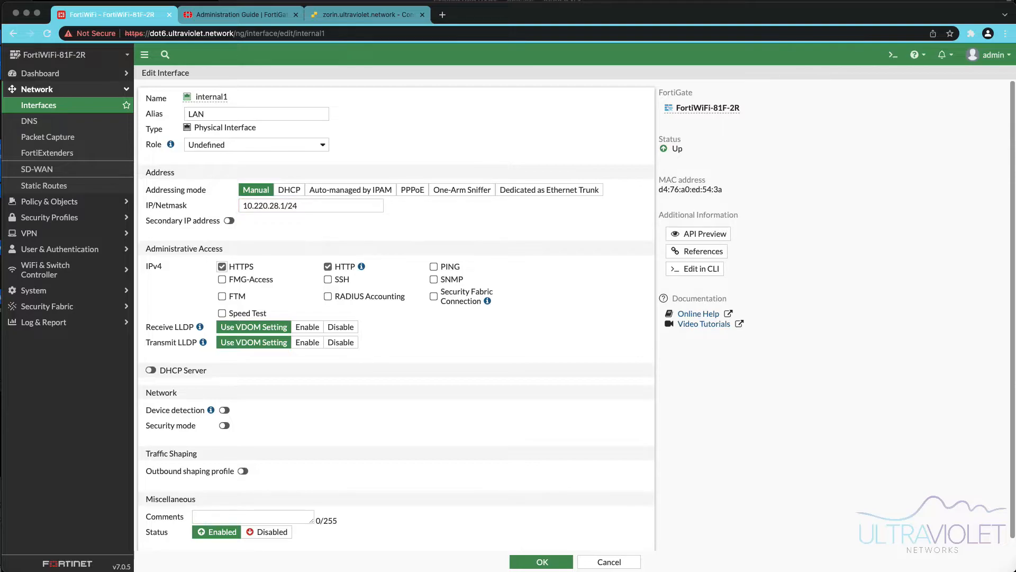
click(328, 266)
click(434, 266)
click(434, 296)
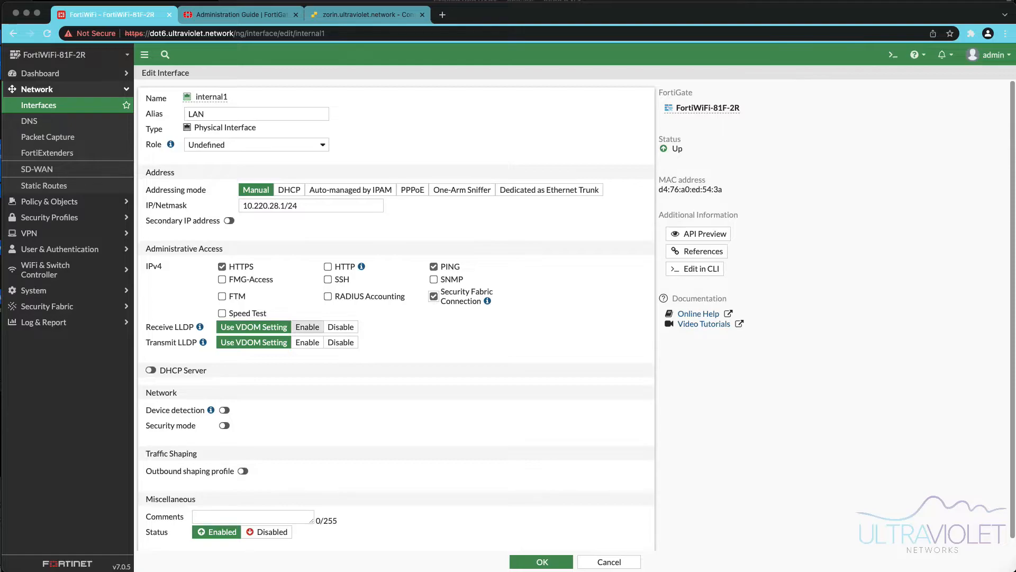
click(307, 327)
click(307, 342)
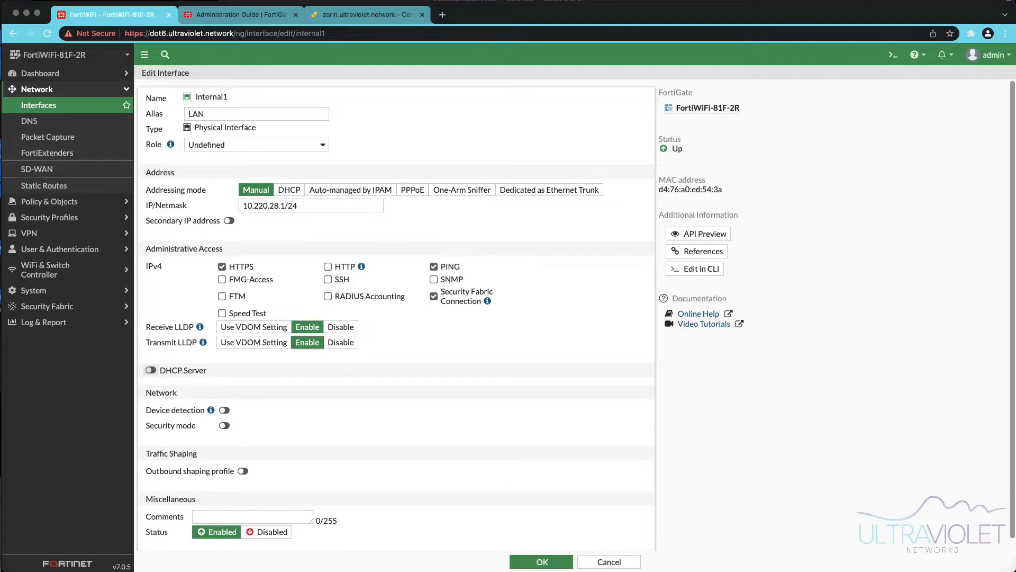
- Enable the DHCP server on internal1 with address range 10.220.28.100-10.220.28.200
click(150, 370)
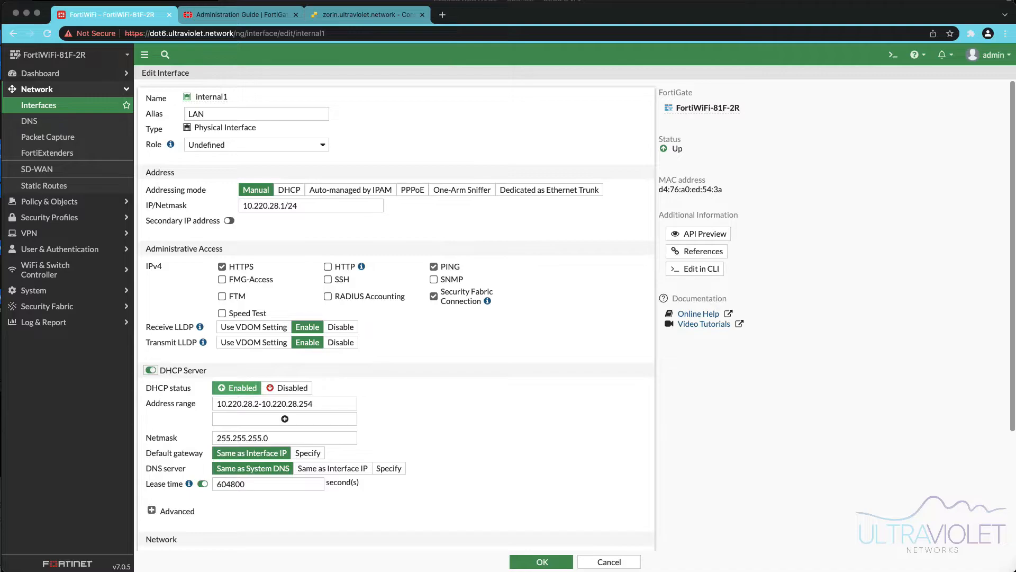
click(259, 403)
key(BackSpace)
text(100)
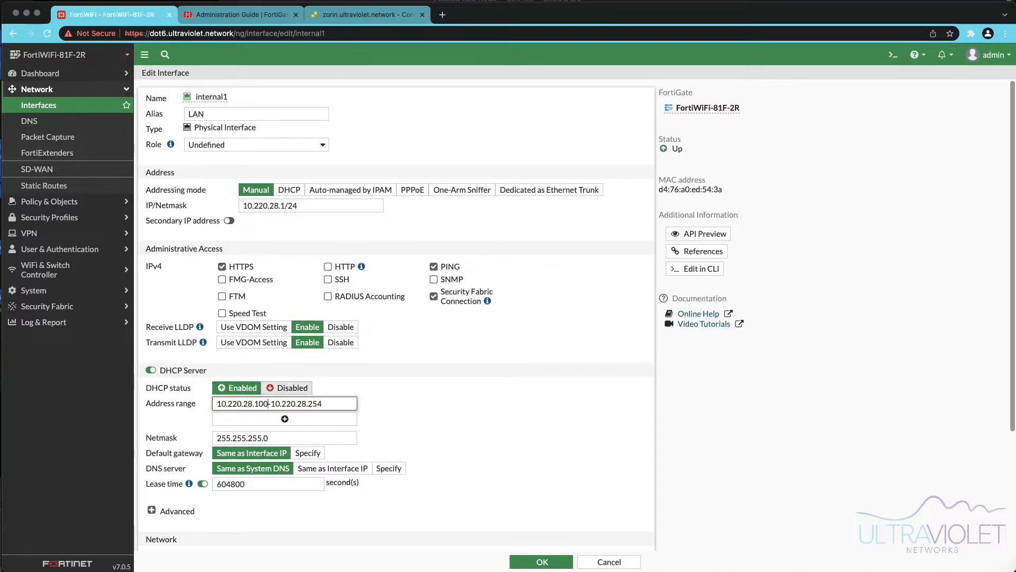
drag(322, 403, 307, 403)
text(200)
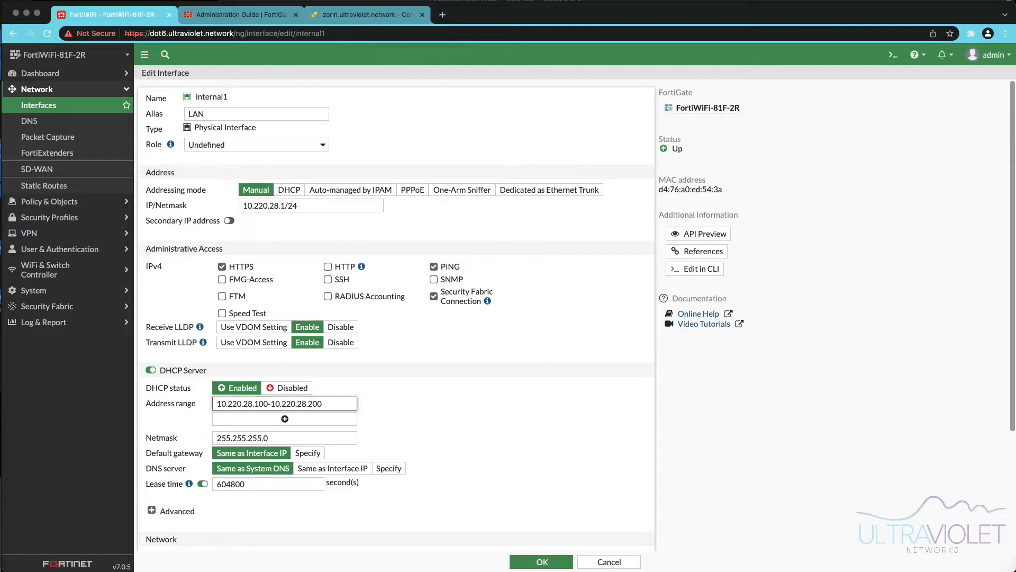
- Set the DHCP DNS server to Same as Interface IP and, under Advanced, the NTP server to Local
scroll(395, 315, down, 2)
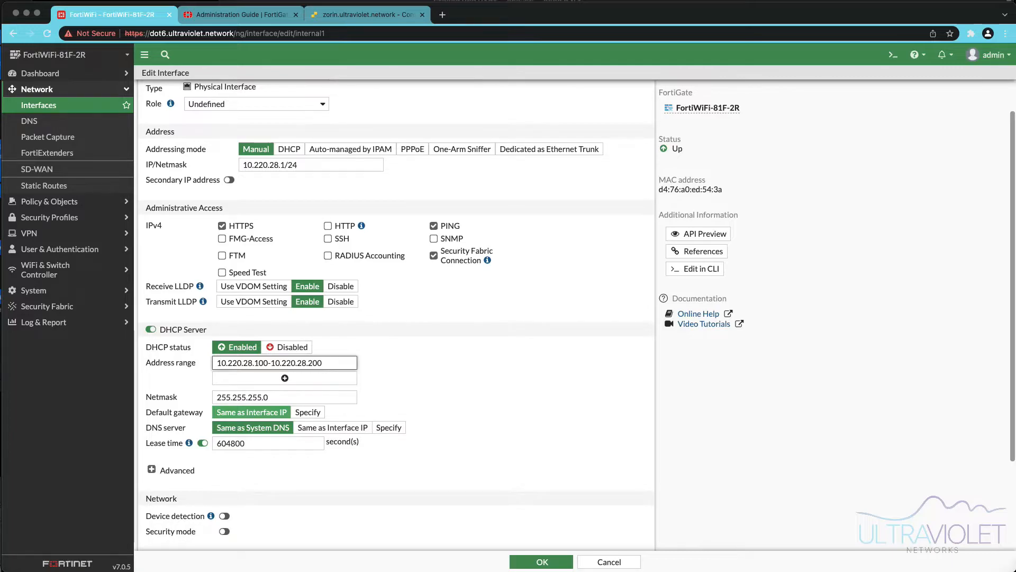
click(333, 427)
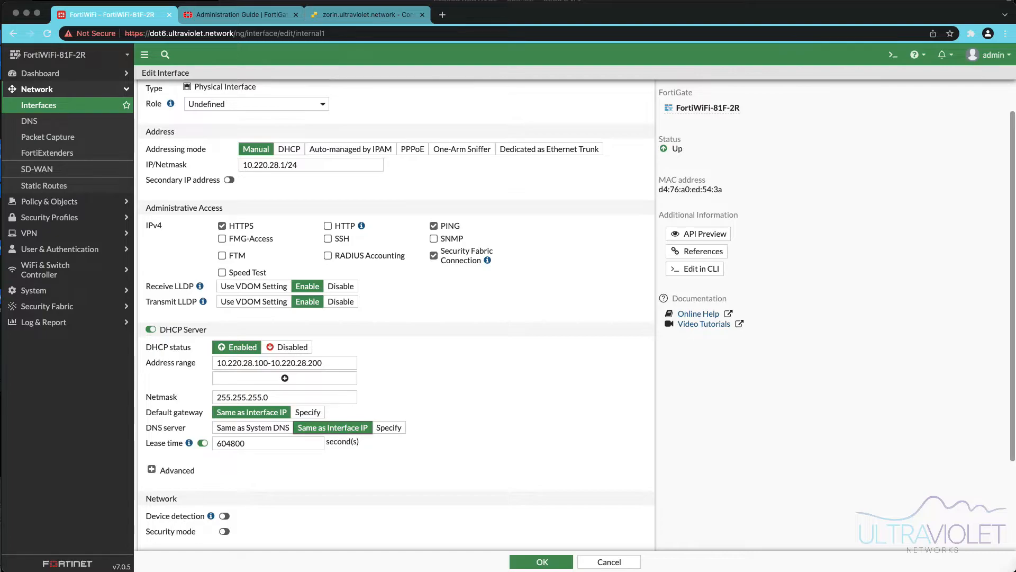
click(151, 469)
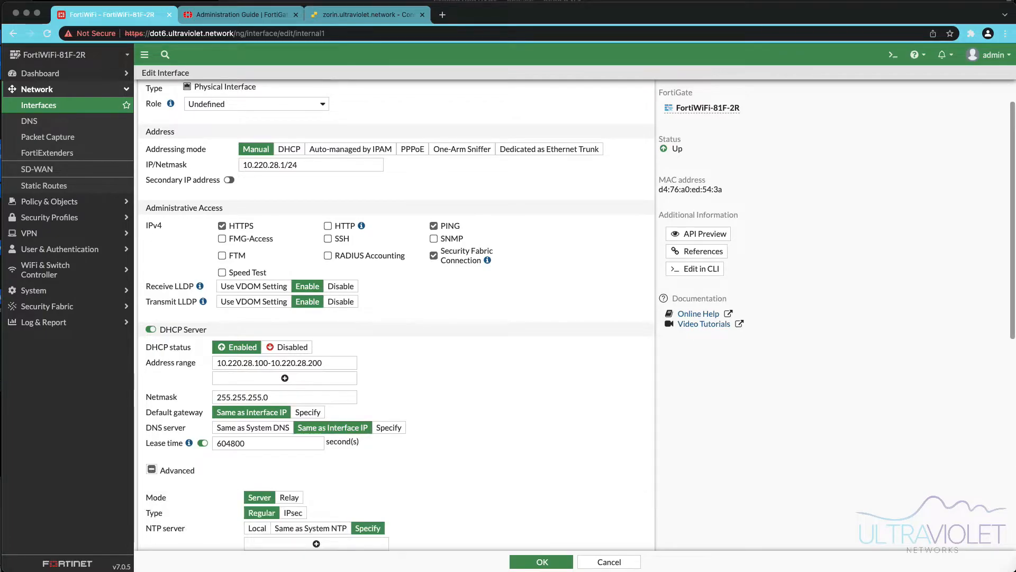
scroll(396, 312, down, 2)
scroll(396, 313, down, 1)
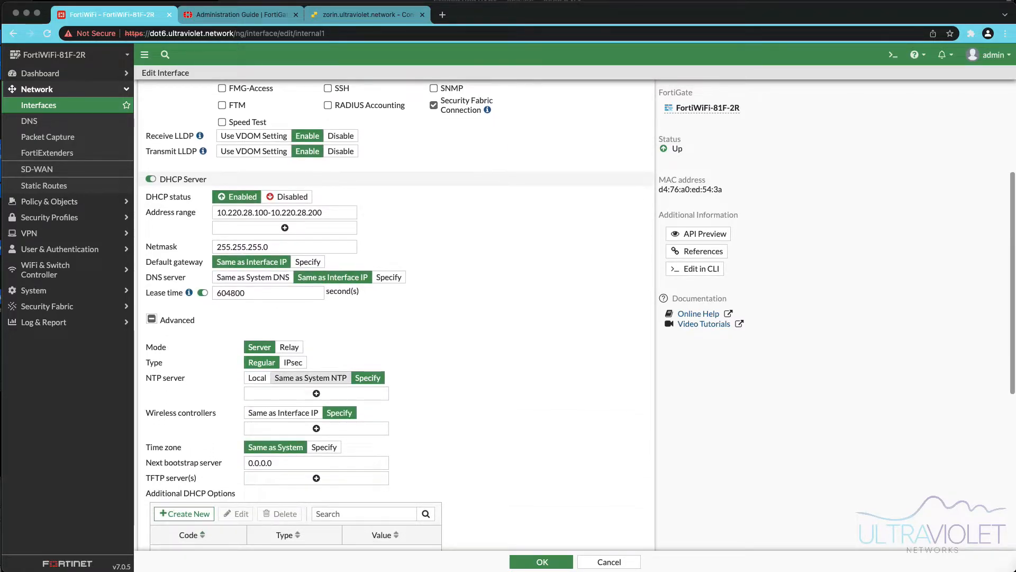
click(257, 377)
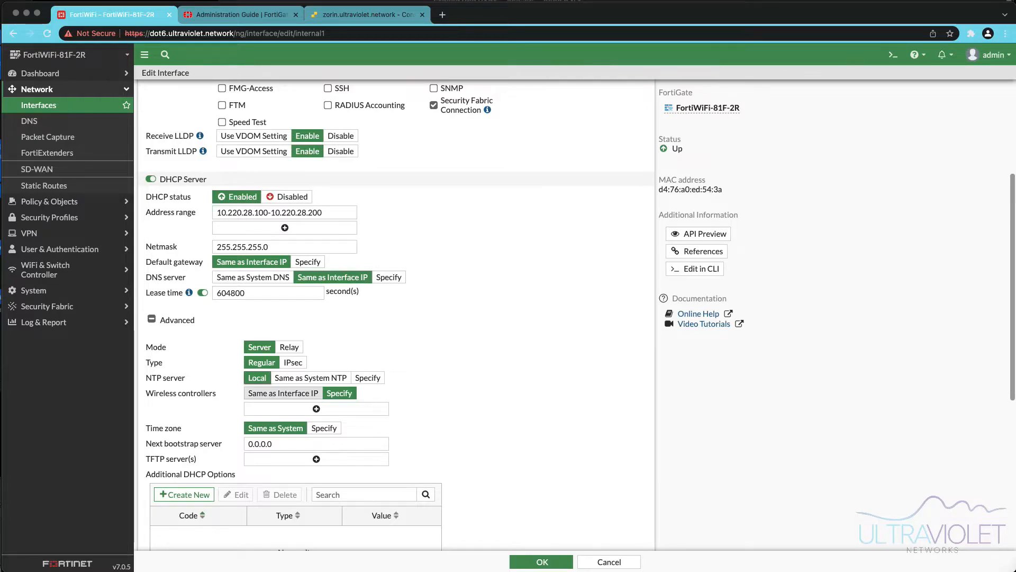
scroll(396, 318, down, 2)
scroll(396, 318, down, 5)
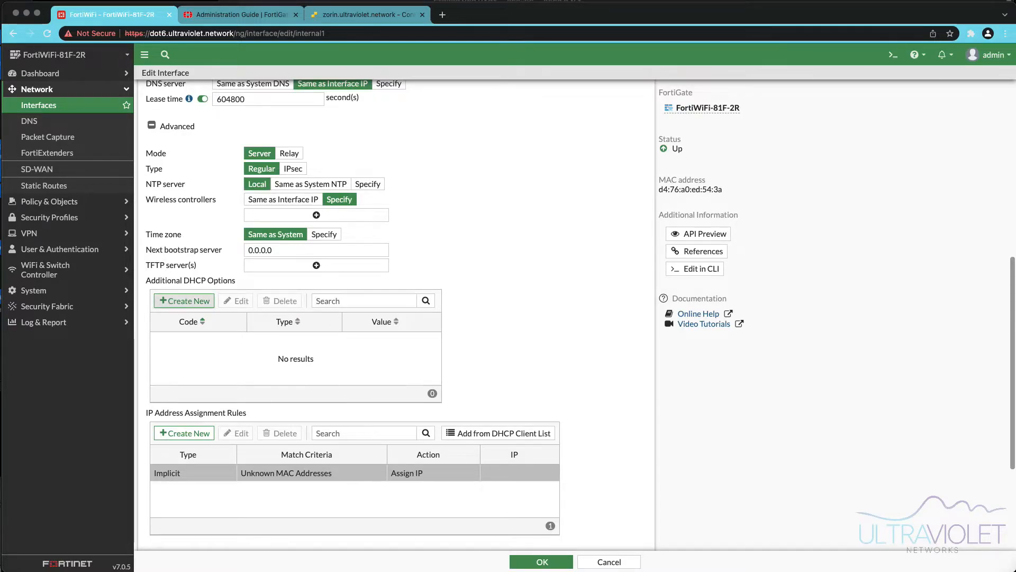
click(184, 301)
click(616, 102)
key(Down)
key(Down)
key(Down)
key(Down)
key(Down)
key(Down)
key(Return)
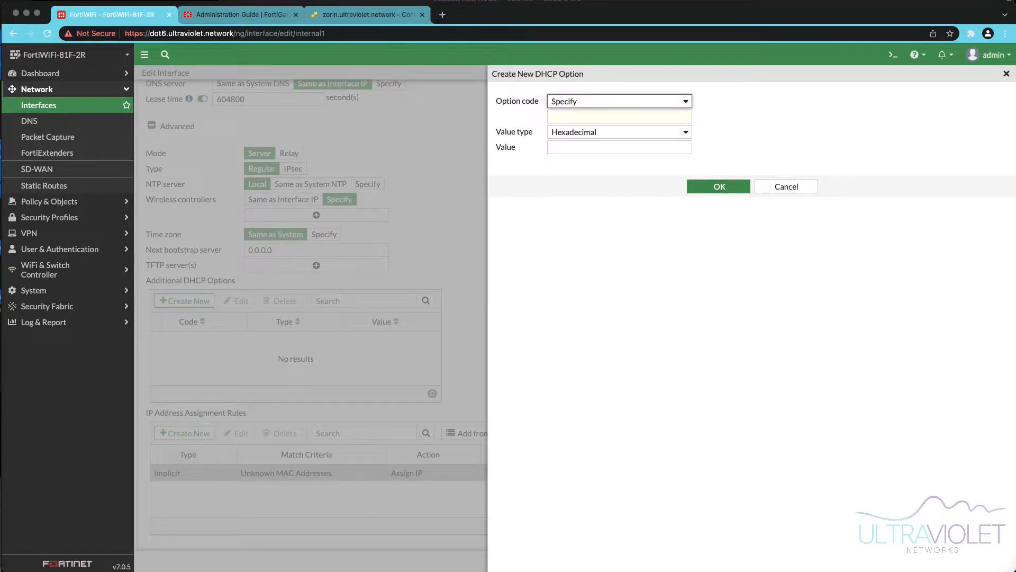
click(619, 133)
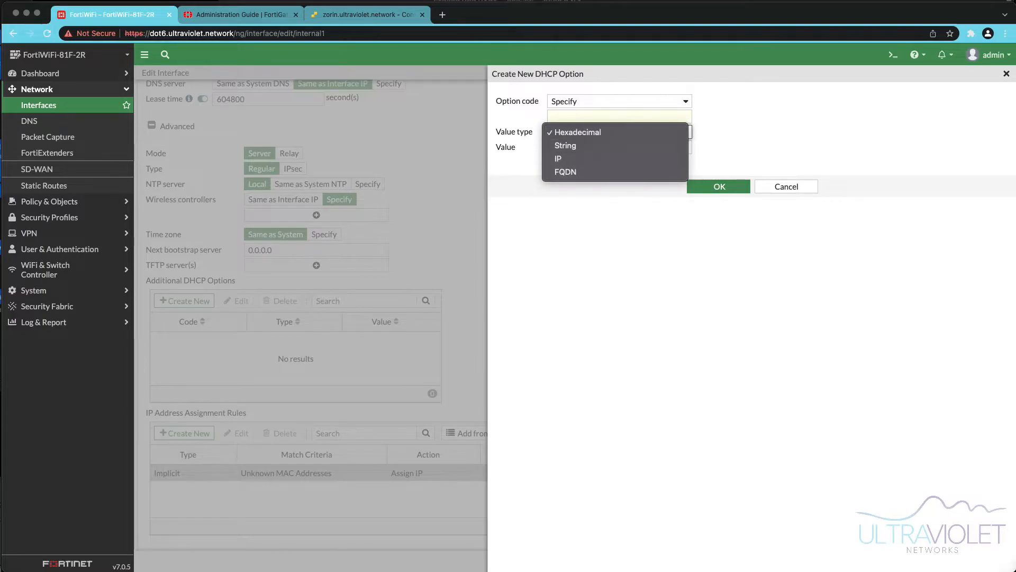
key(Escape)
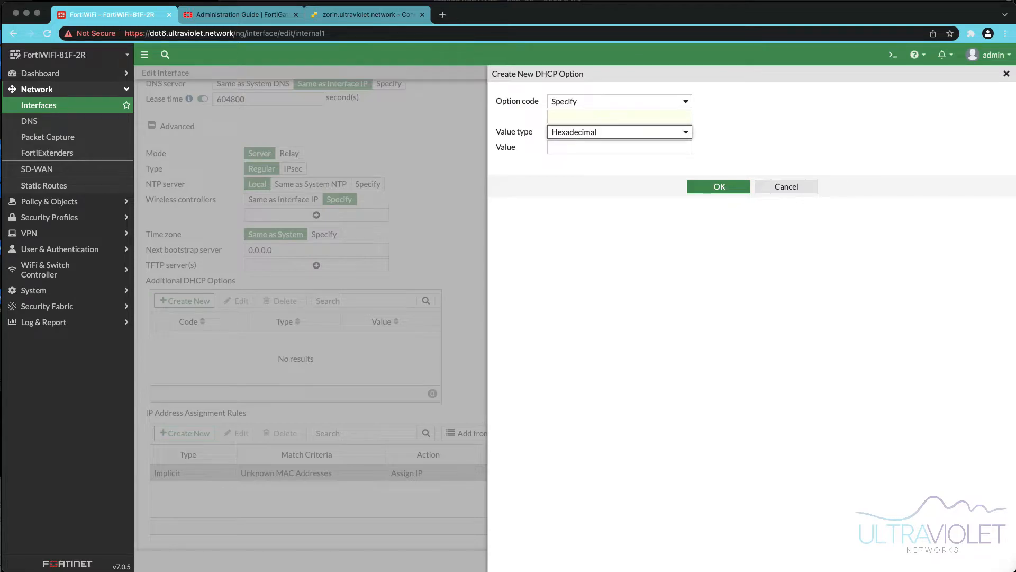
click(786, 186)
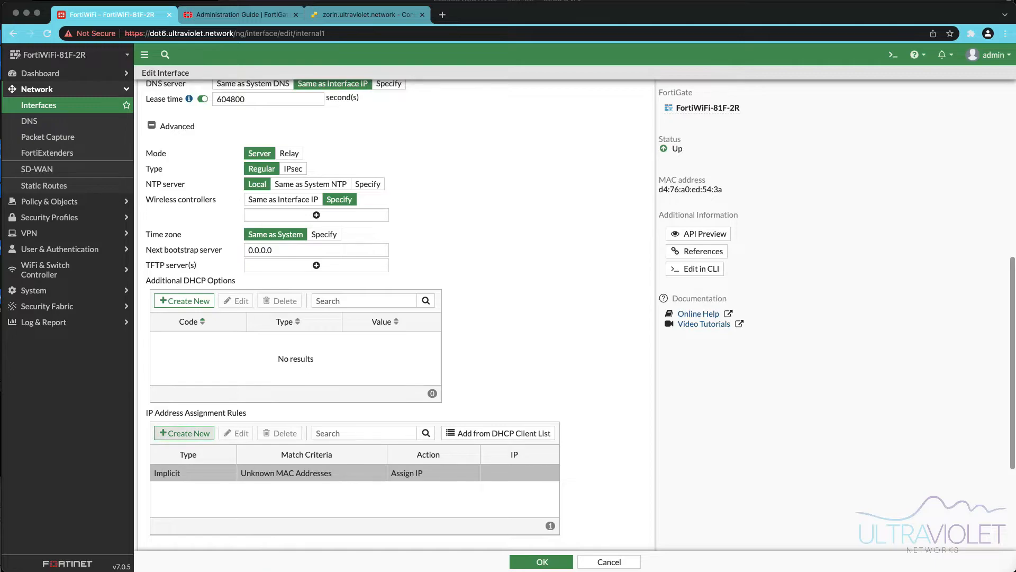
click(185, 433)
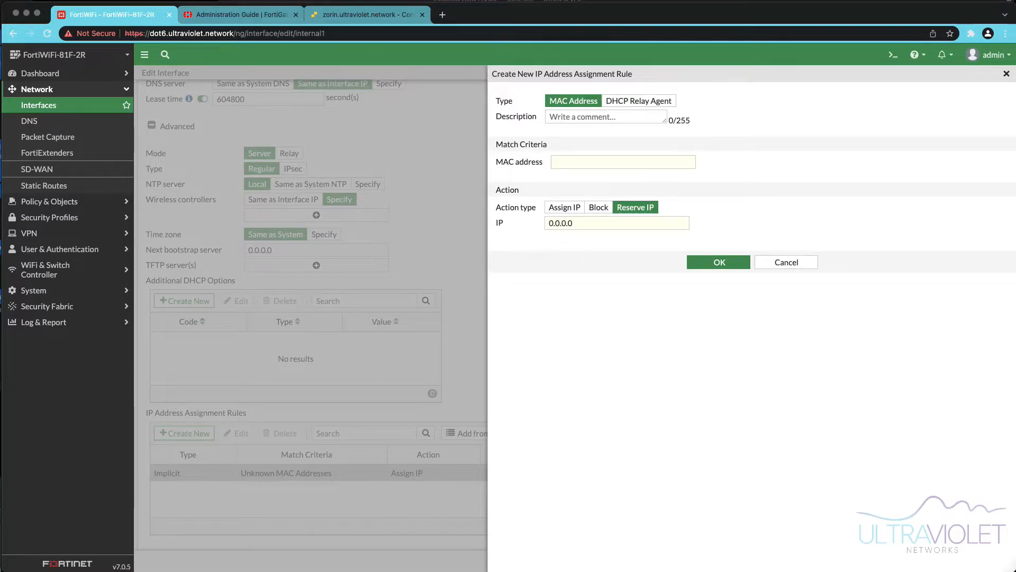
click(623, 162)
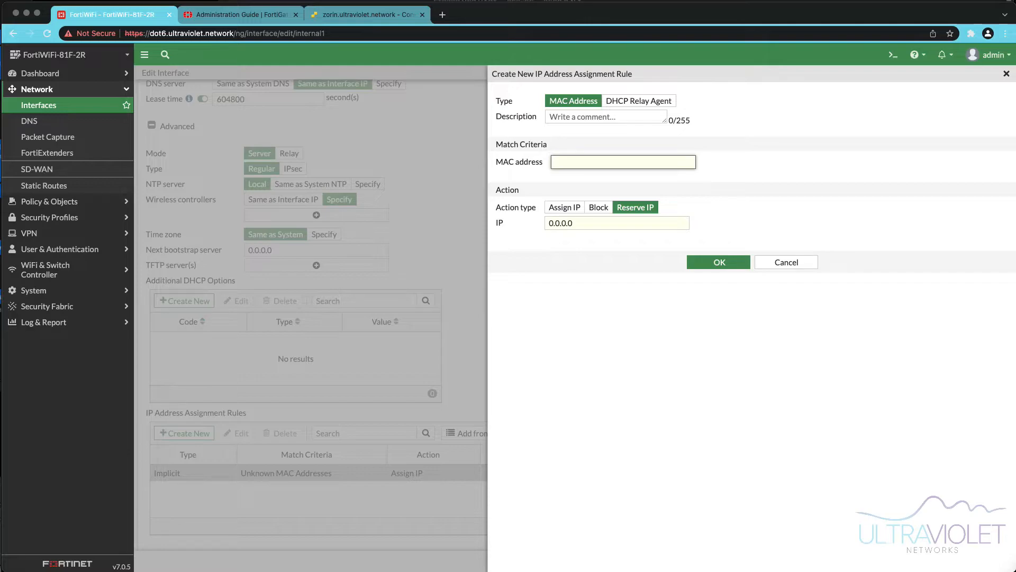
click(599, 218)
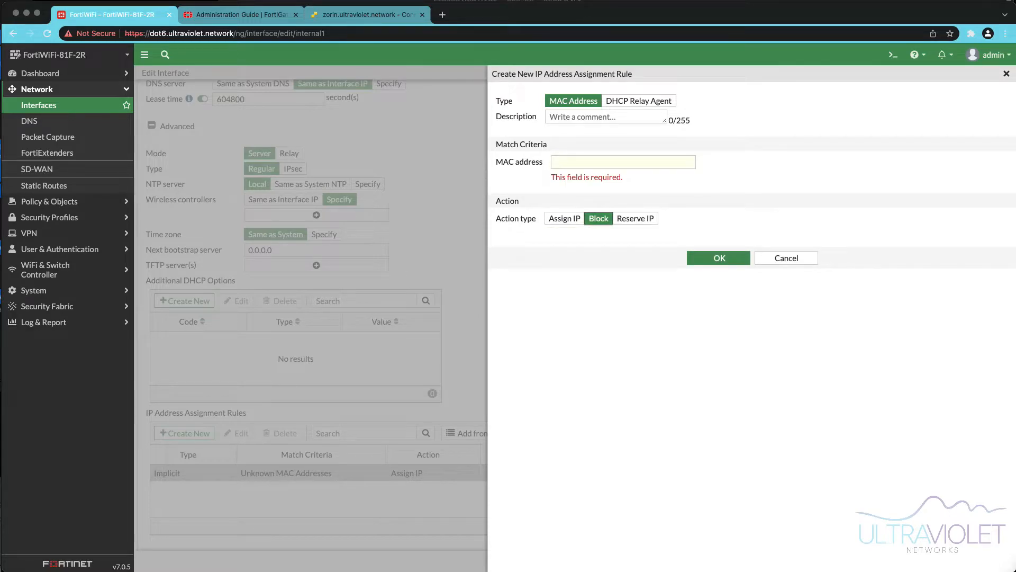
click(564, 219)
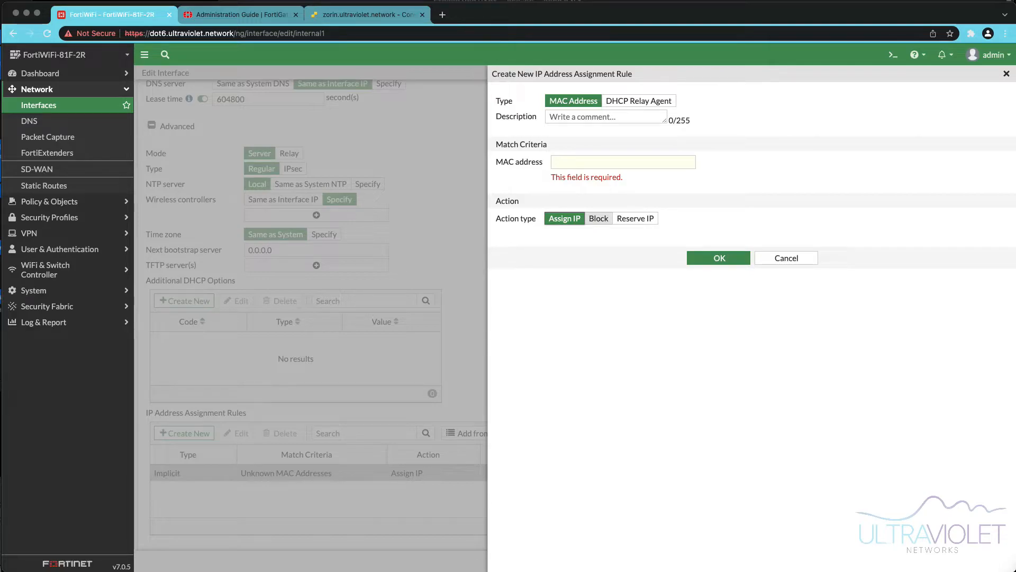
click(599, 218)
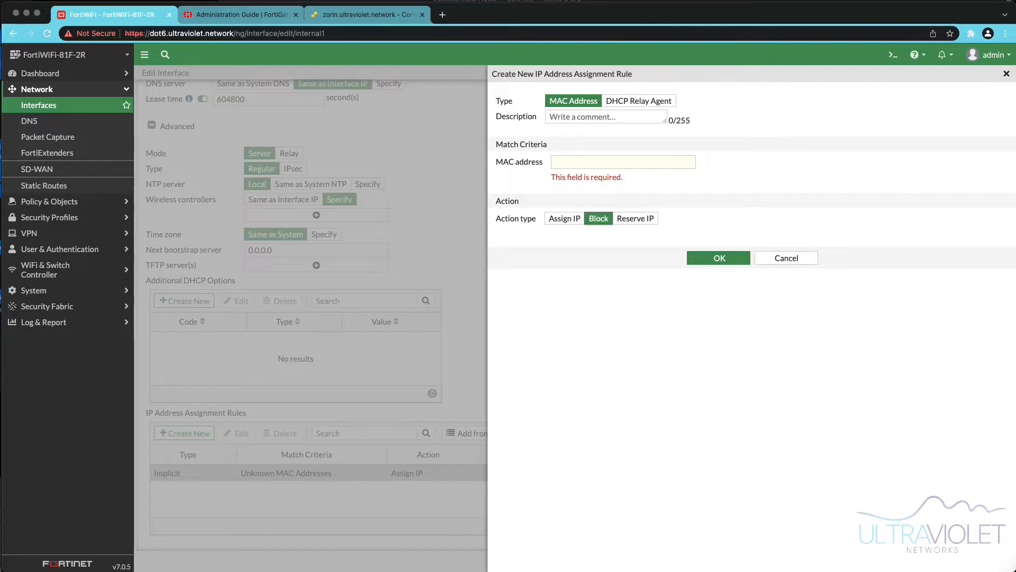
click(623, 162)
text(XX:XX:XX:XX:XX:XX)
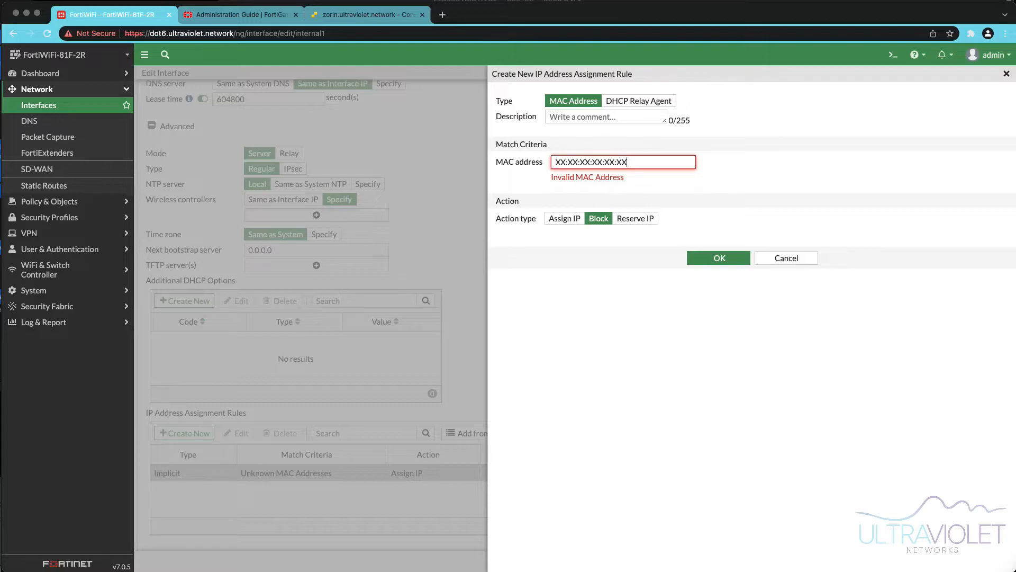
key(shift+Left)
key(shift+Left)
key(shift+Left)
key(shift+Left)
key(shift+Left)
key(shift+Left)
key(shift+Left)
key(shift+Left)
key(shift+Left)
key(shift+Left)
key(shift+Left)
key(shift+Left)
key(shift+Left)
key(shift+Left)
key(shift+Left)
key(shift+Left)
key(shift+Left)
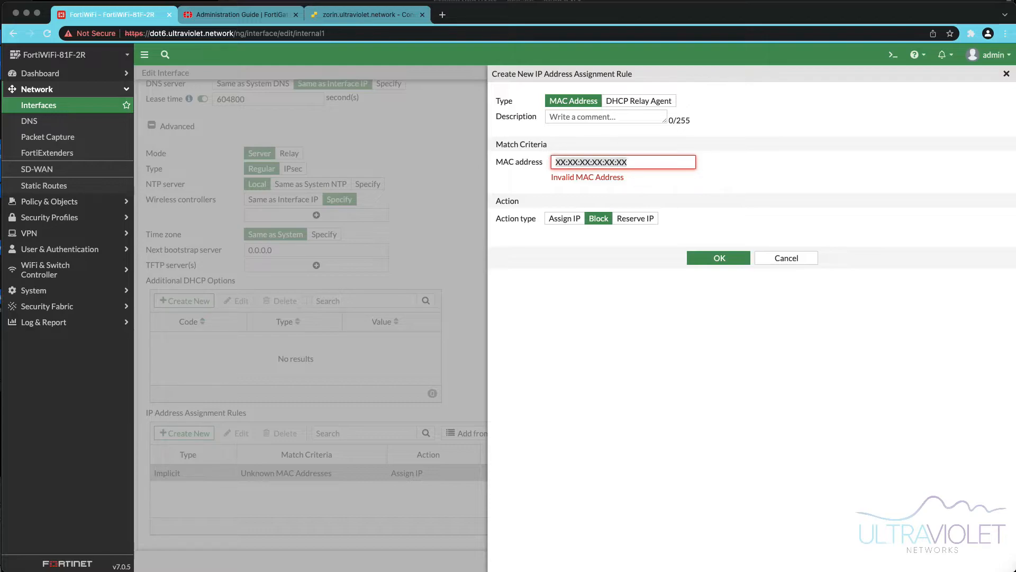
key(Tab)
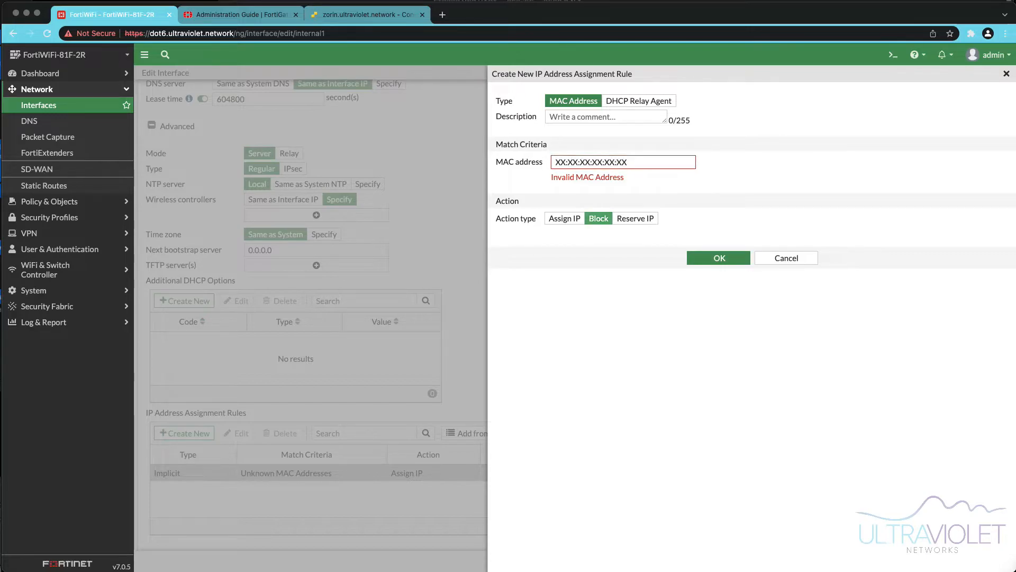
click(565, 218)
click(787, 259)
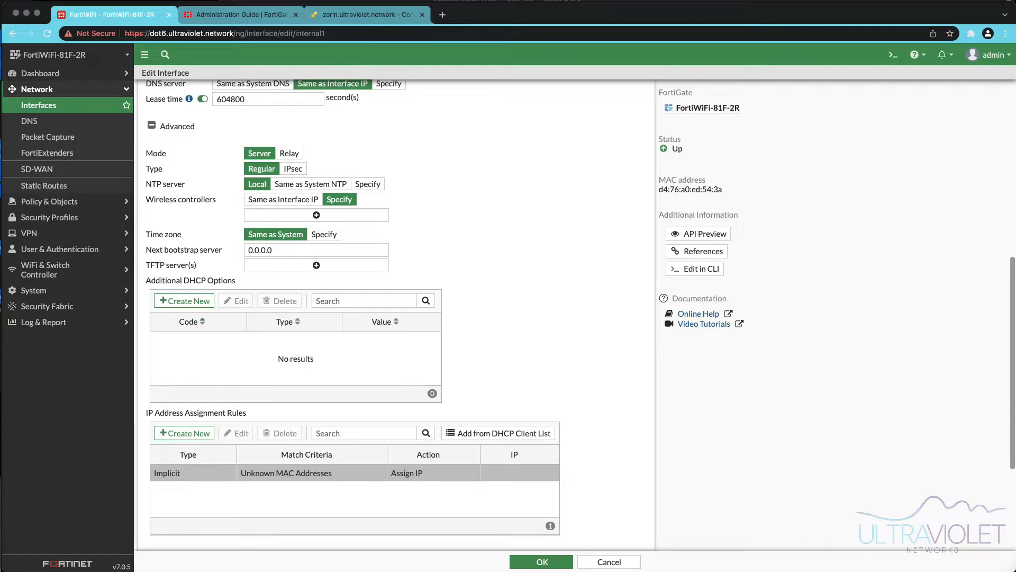
click(184, 433)
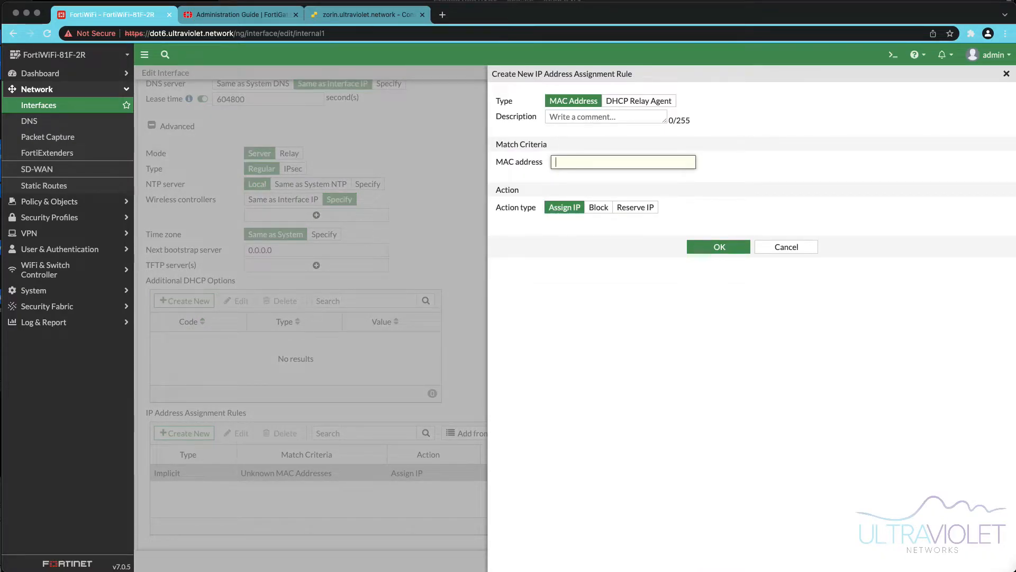
text(AA:AA)
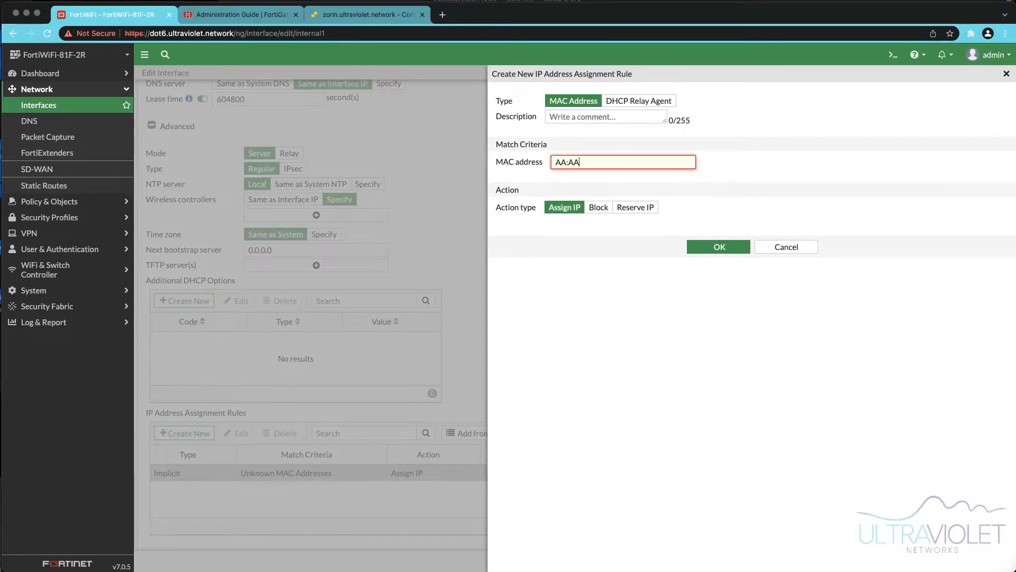
text(:AA:AA:AA:AAA)
key(BackSpace)
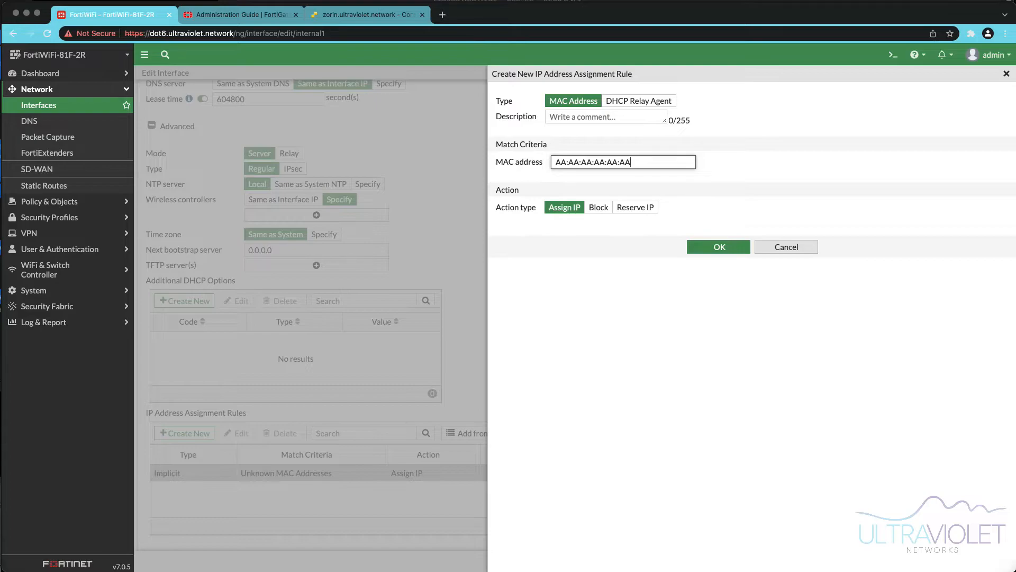
click(786, 247)
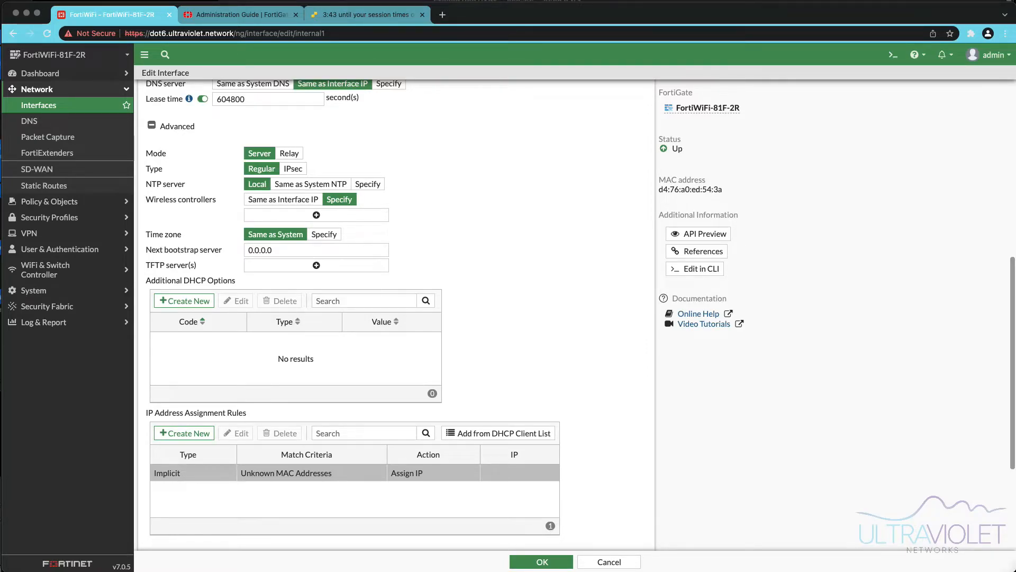
- Save the internal1 interface configuration and return to the interfaces list
click(541, 562)
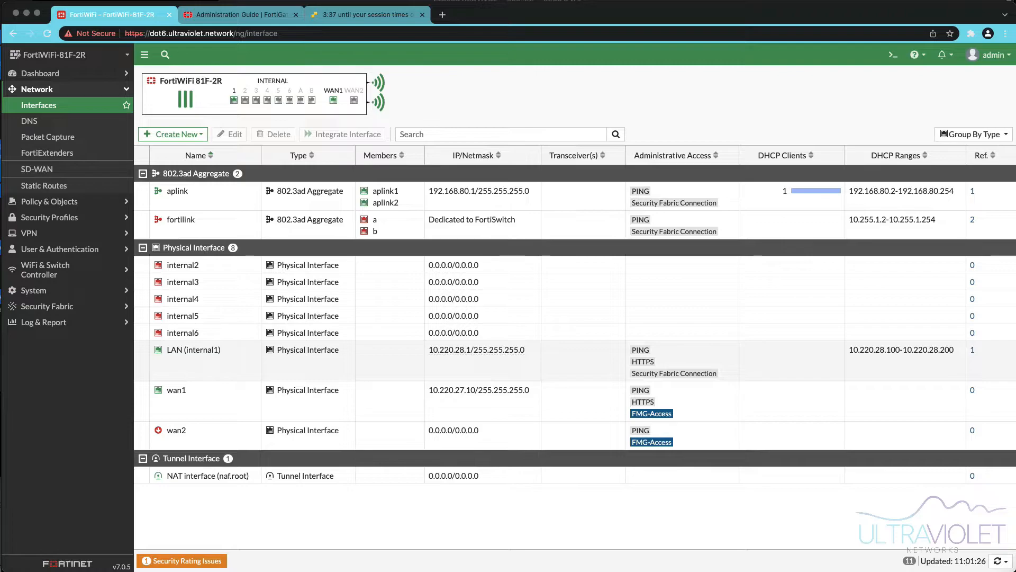
mouse_move(194, 349)
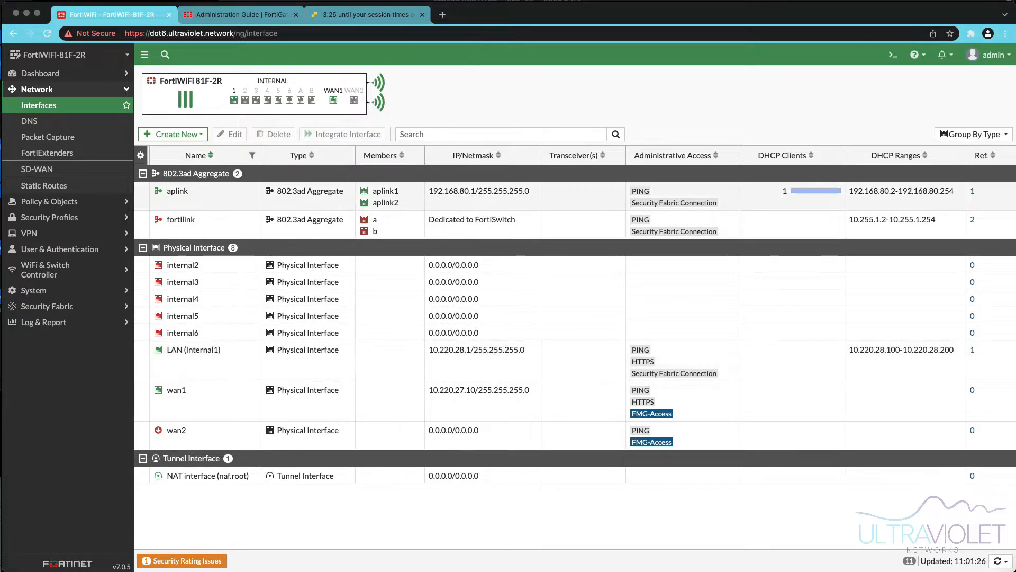
click(48, 105)
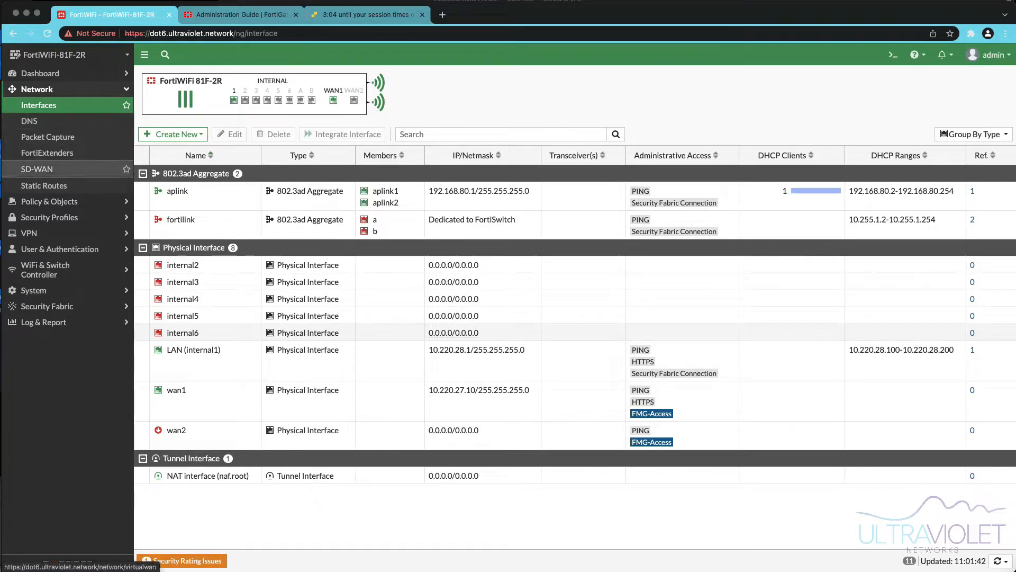
- Enable the DNS Database feature in System Feature Visibility and apply the change
click(48, 290)
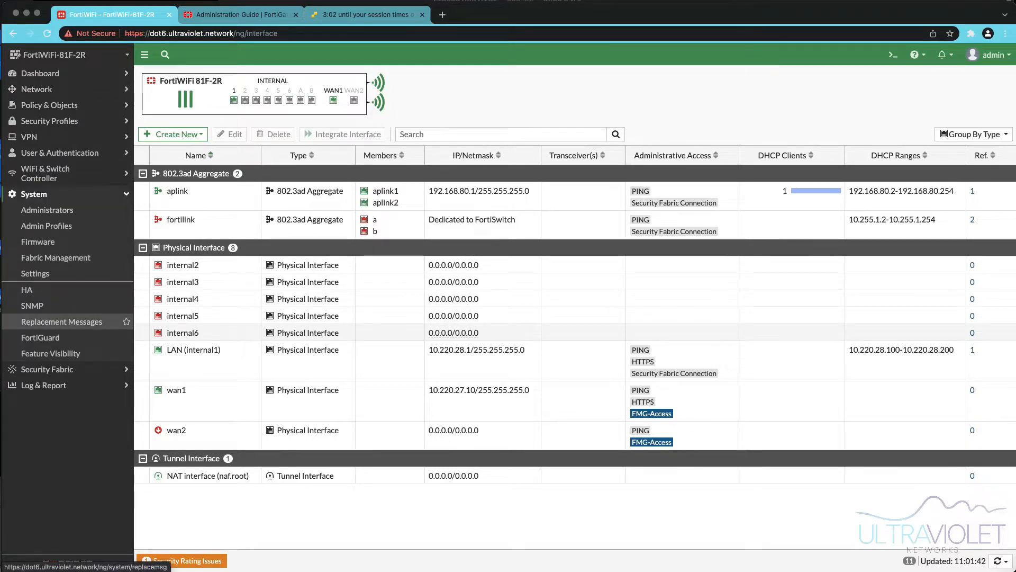
click(51, 353)
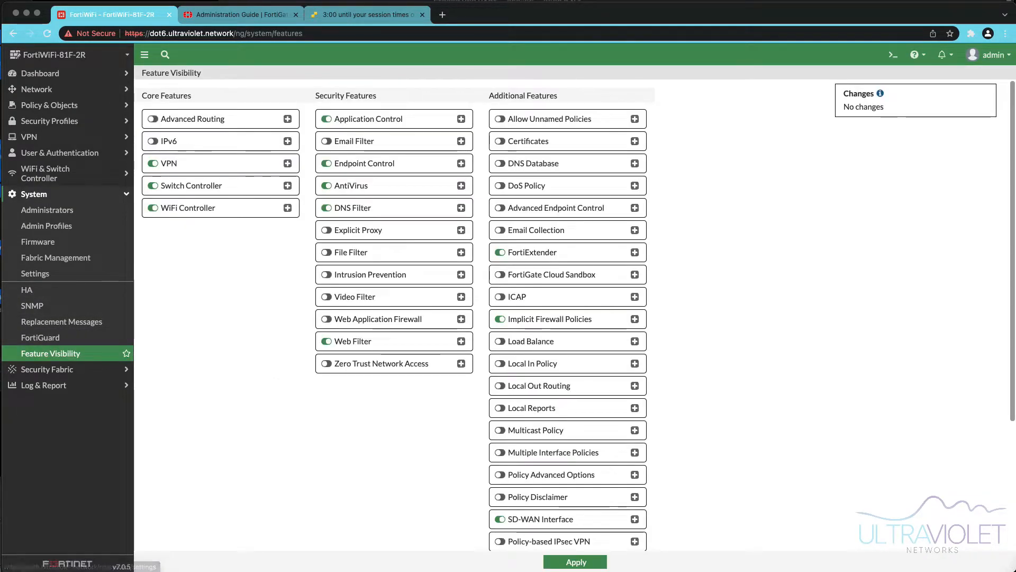
click(500, 164)
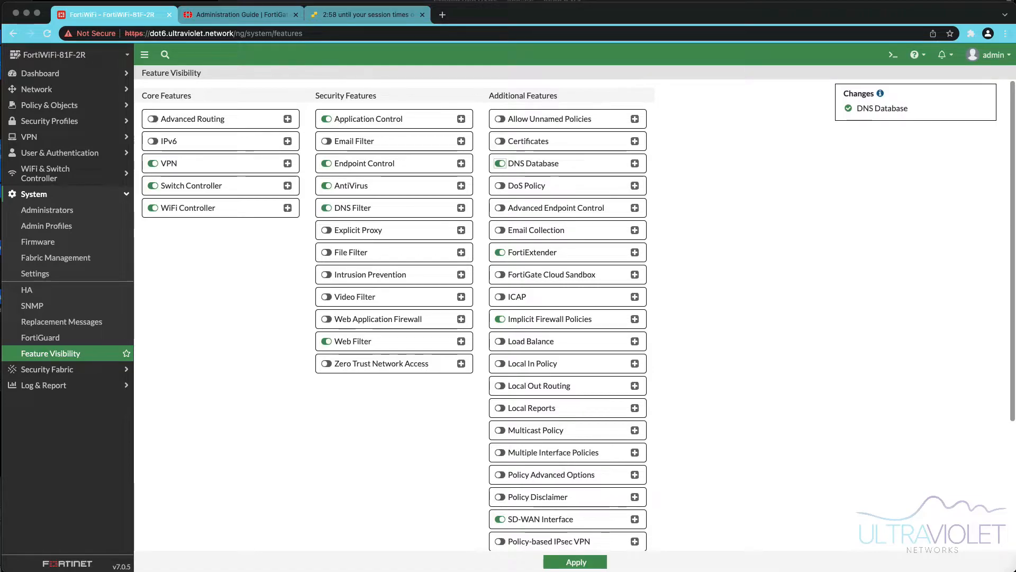
click(576, 561)
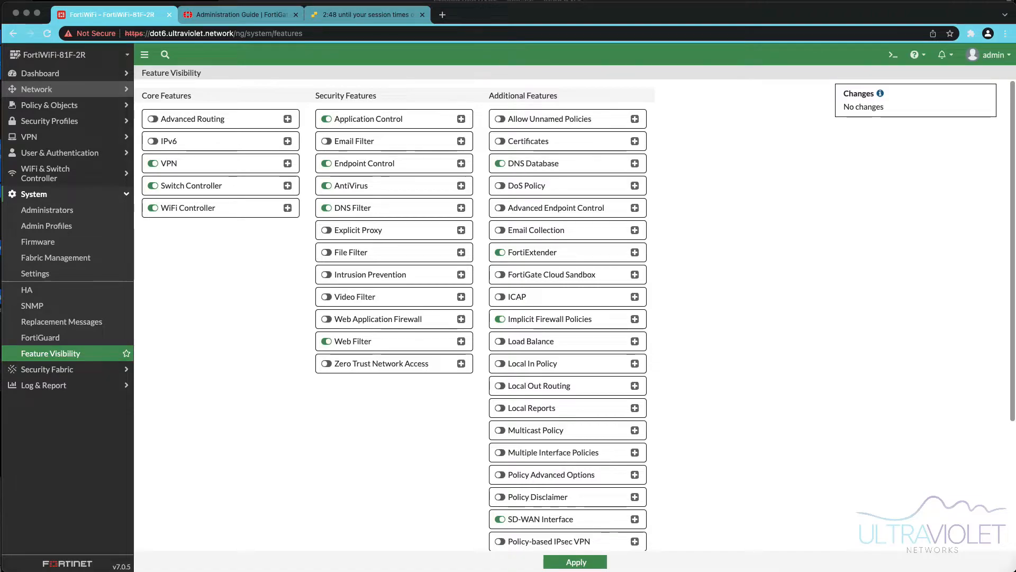
- Create a recursive DNS service on the LAN (internal1) interface with DNS Filter and DNS over HTTPS off
click(37, 90)
click(43, 136)
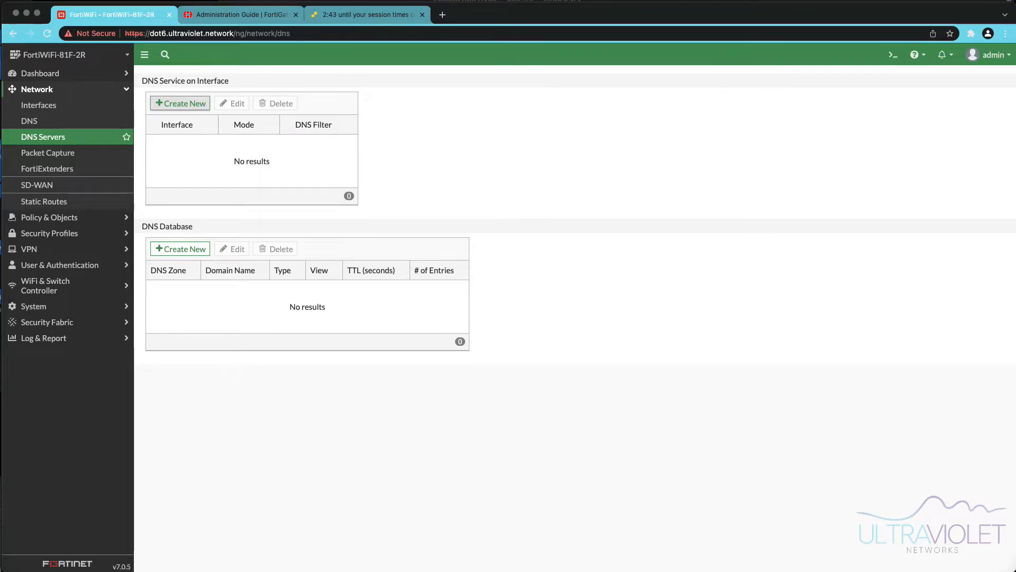
click(180, 103)
click(291, 98)
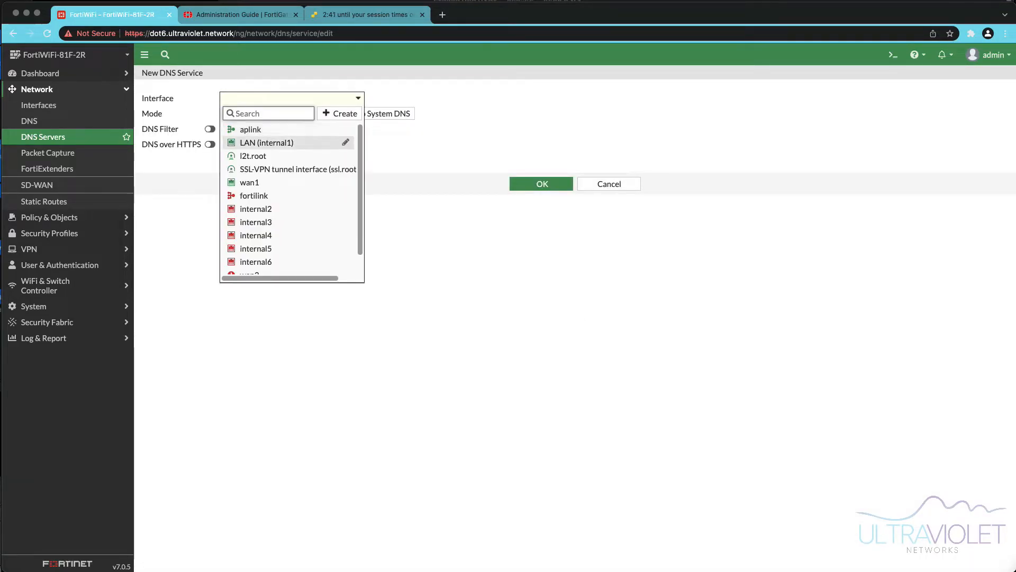
click(267, 140)
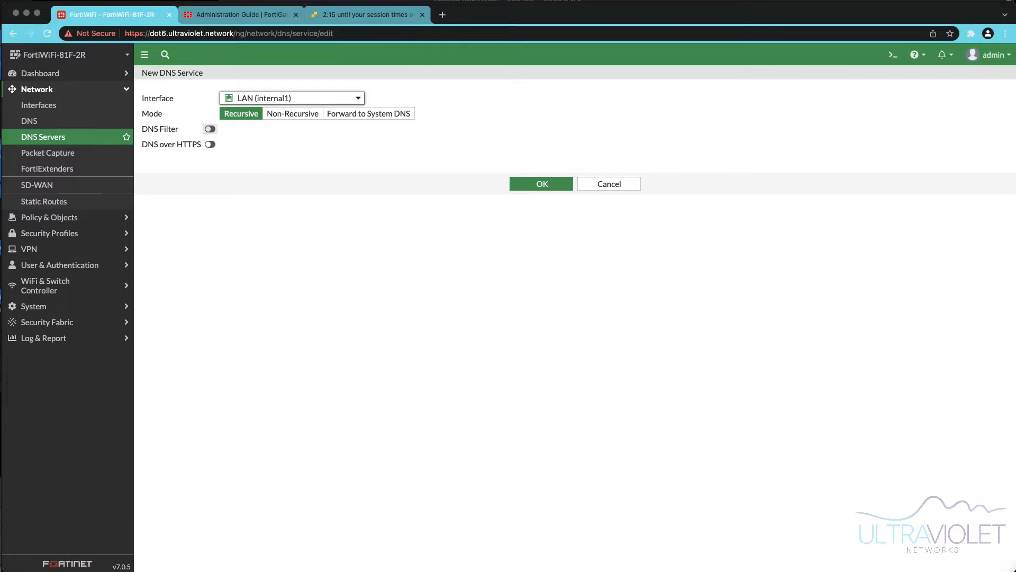
click(210, 129)
click(291, 129)
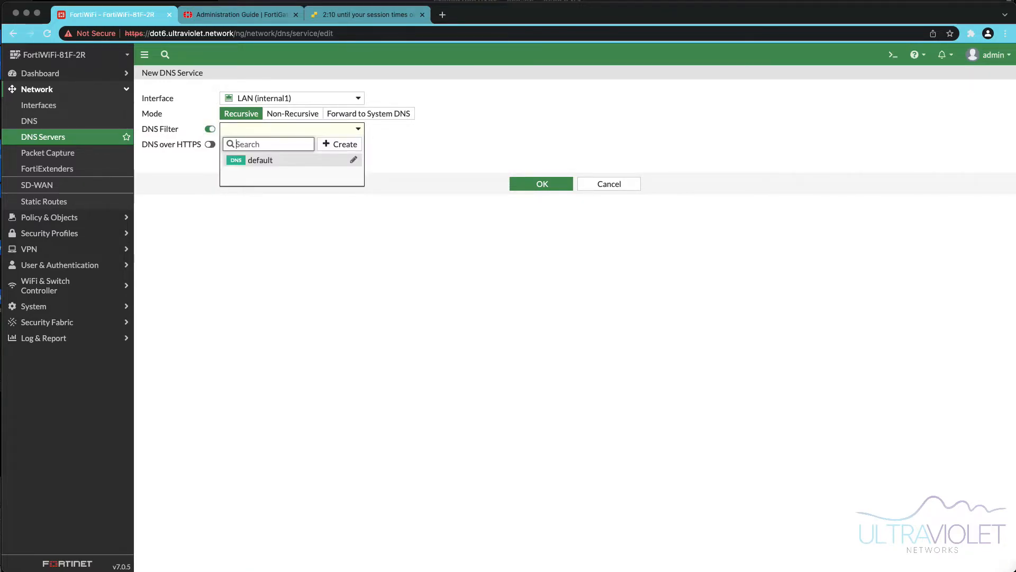
mouse_move(260, 160)
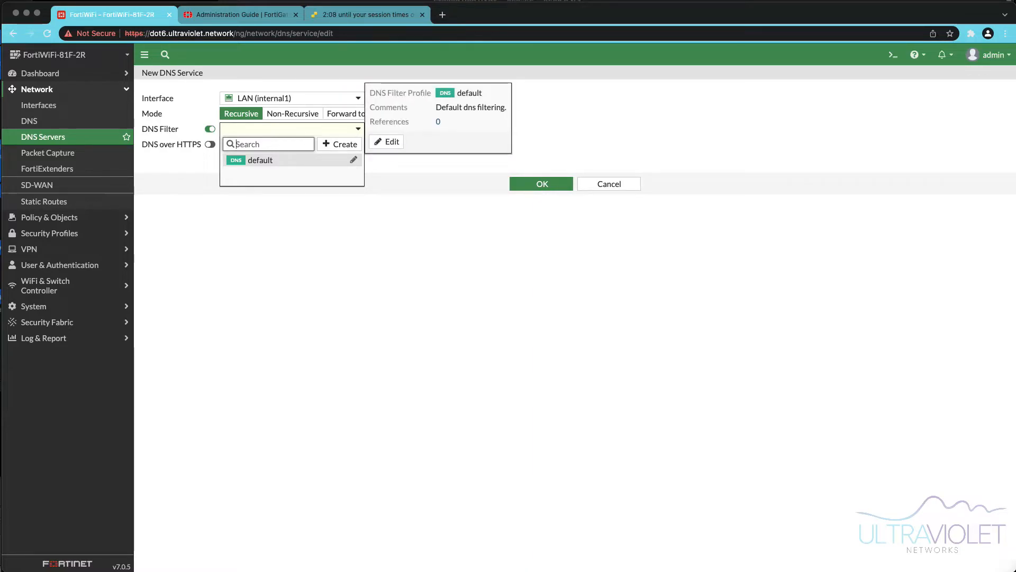
click(210, 130)
click(210, 129)
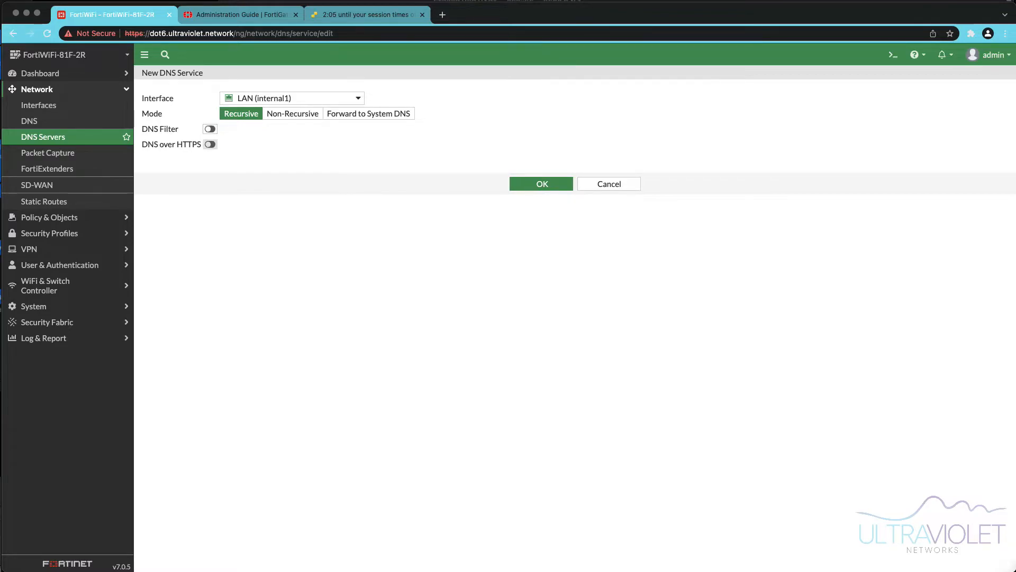
click(210, 144)
click(210, 144)
click(541, 184)
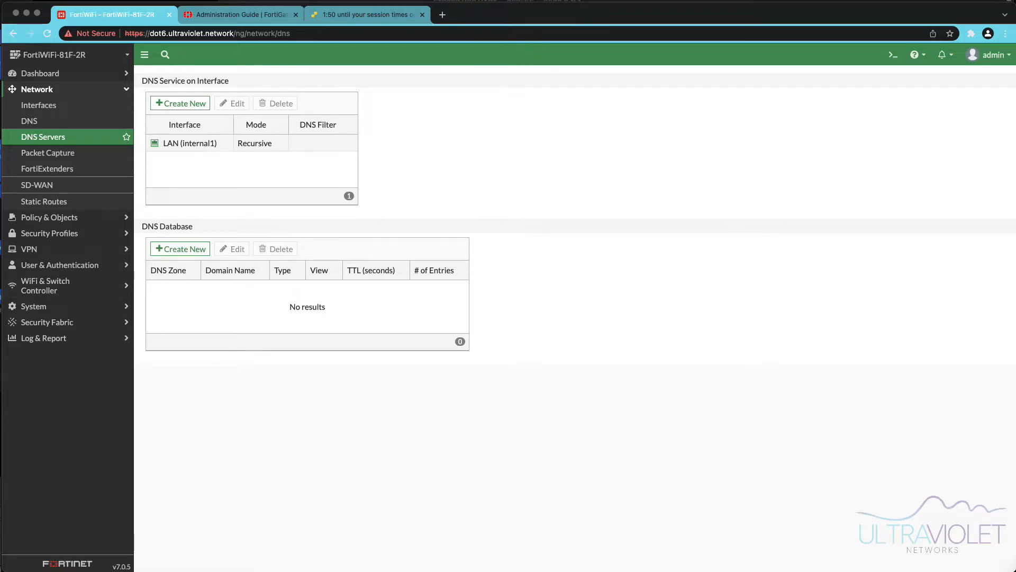
- In System Settings, add LAN (internal1) to the local NTP server's listen interfaces
click(34, 306)
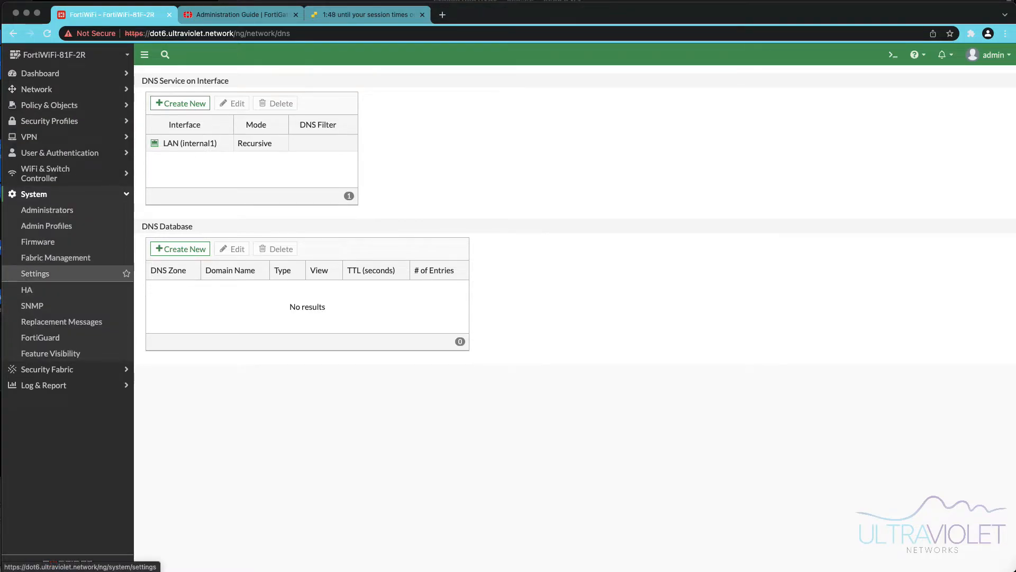
click(35, 274)
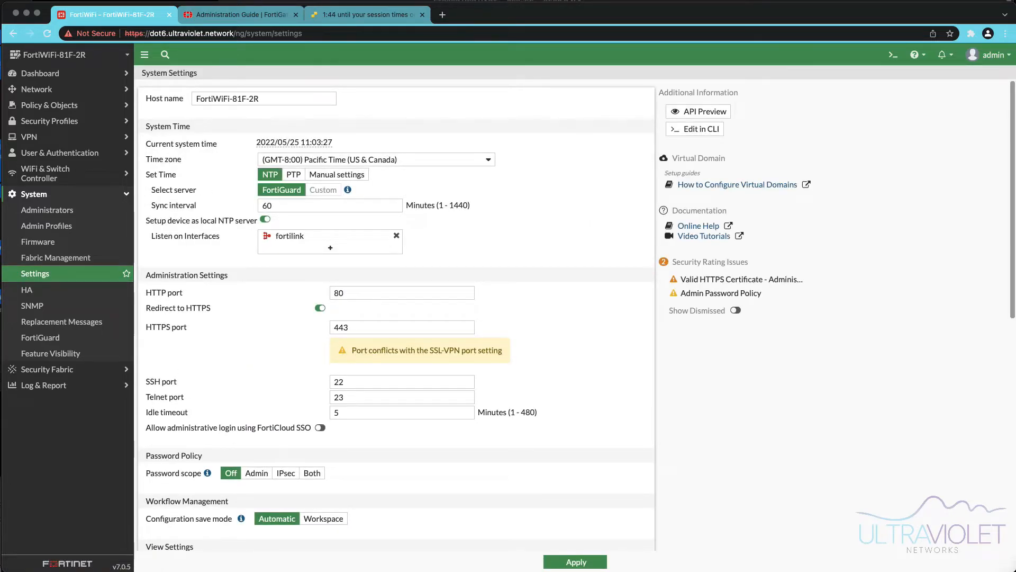
mouse_move(329, 236)
mouse_move(313, 236)
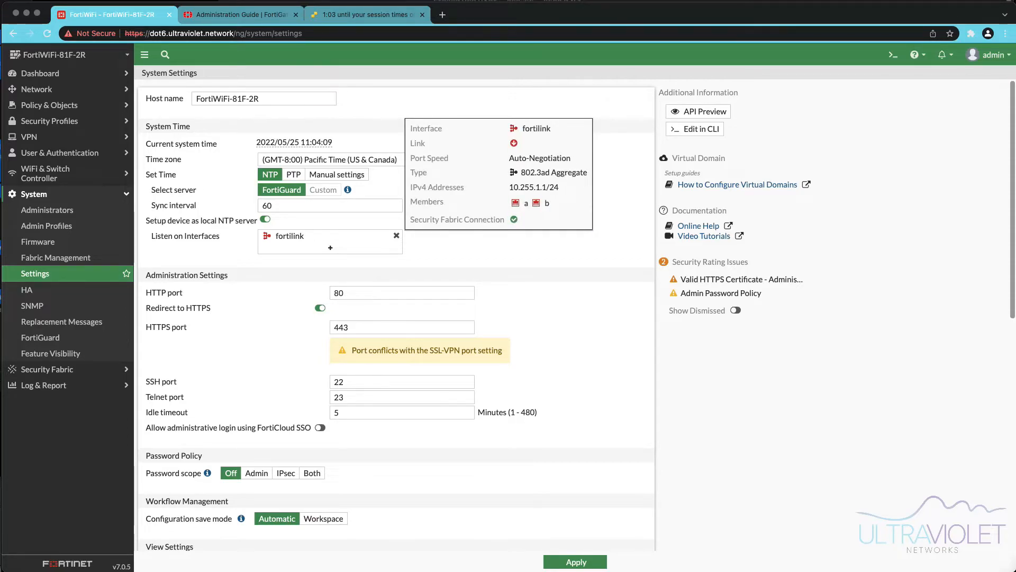
click(312, 236)
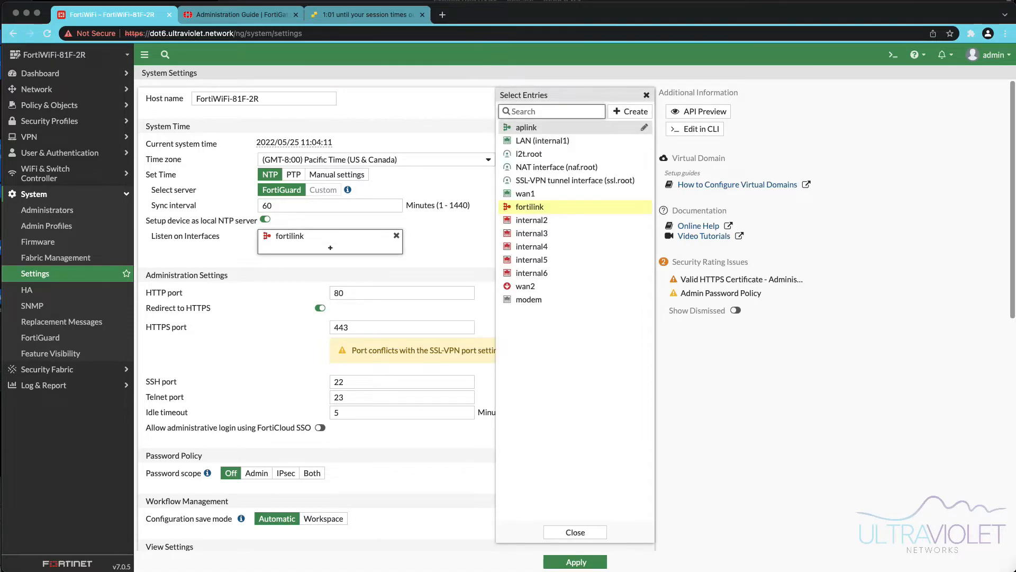
mouse_move(556, 166)
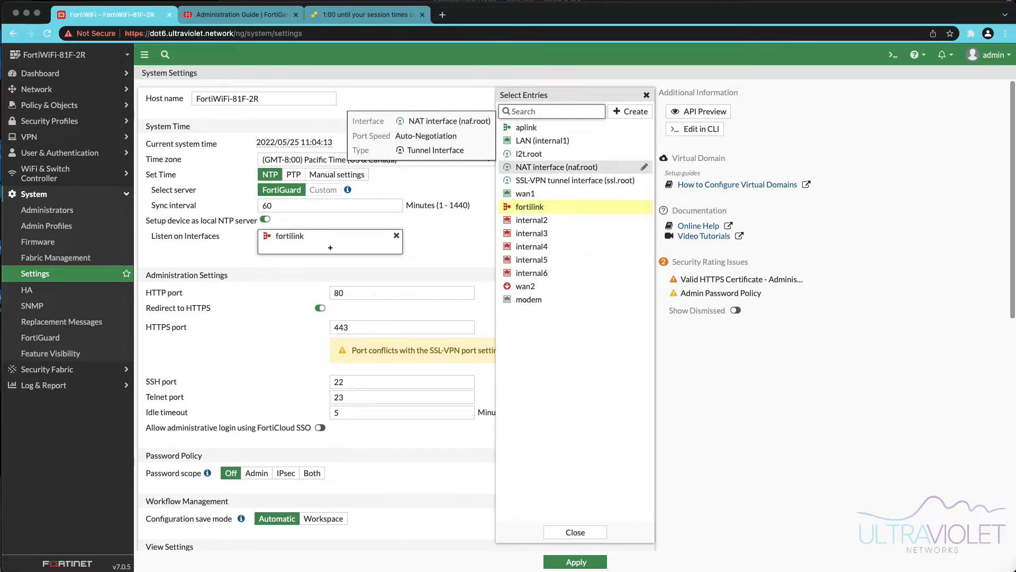
click(543, 140)
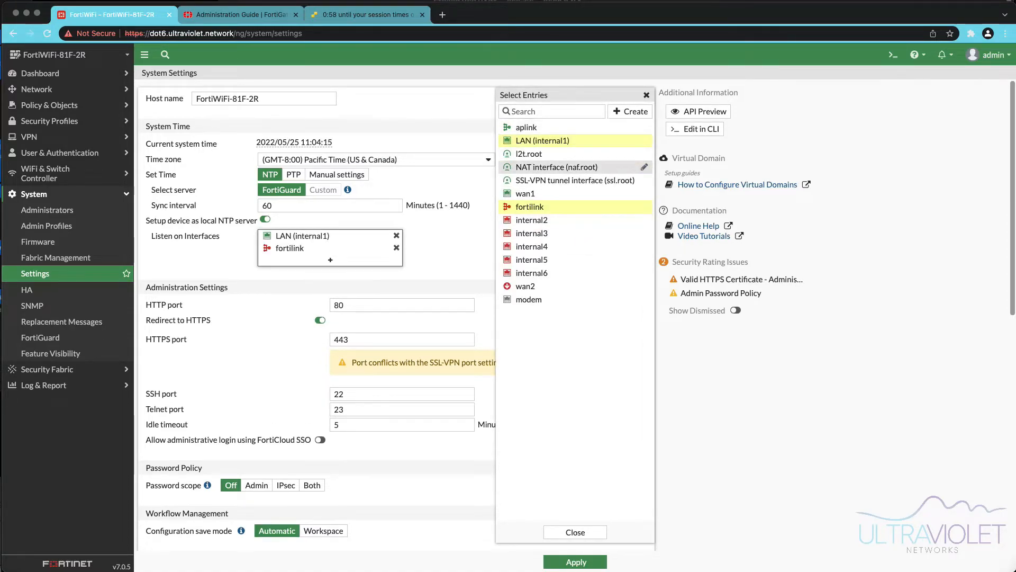
click(575, 532)
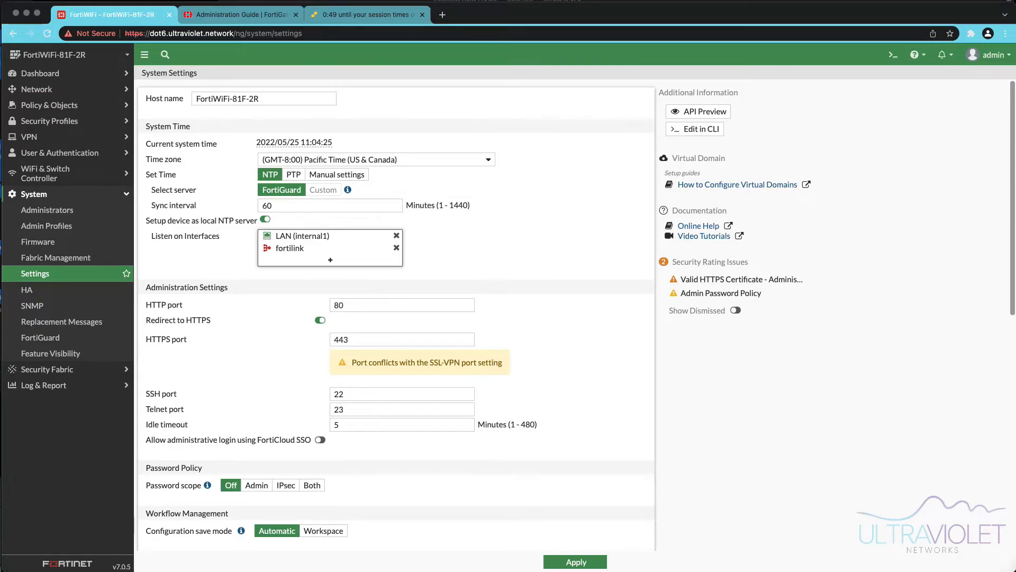
click(334, 340)
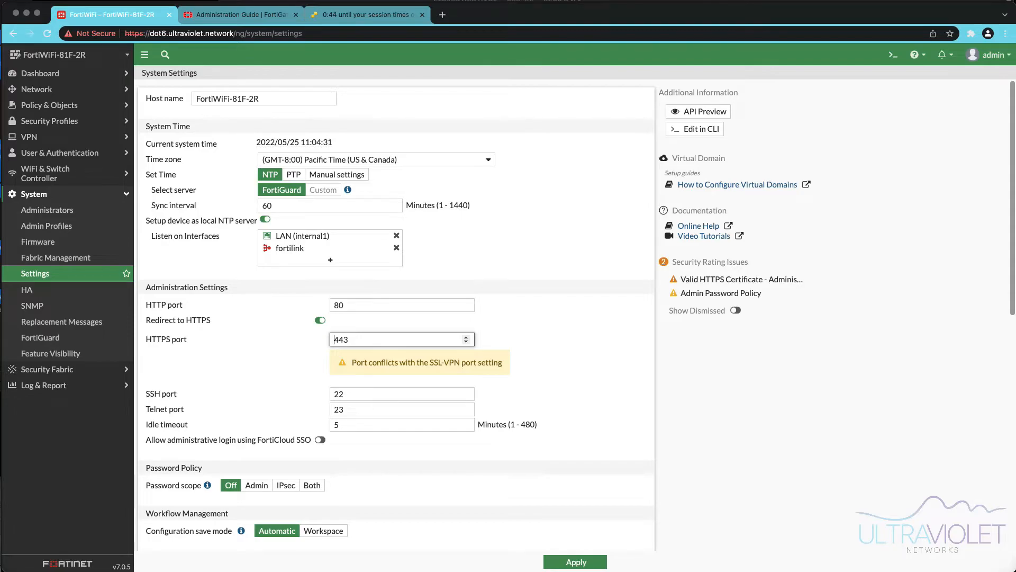
text(8)
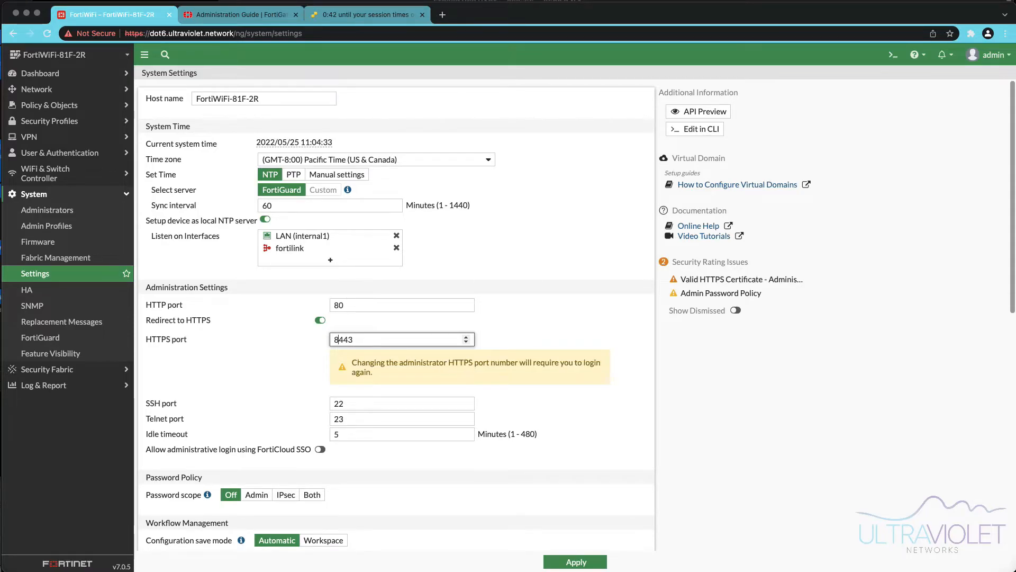
key(BackSpace)
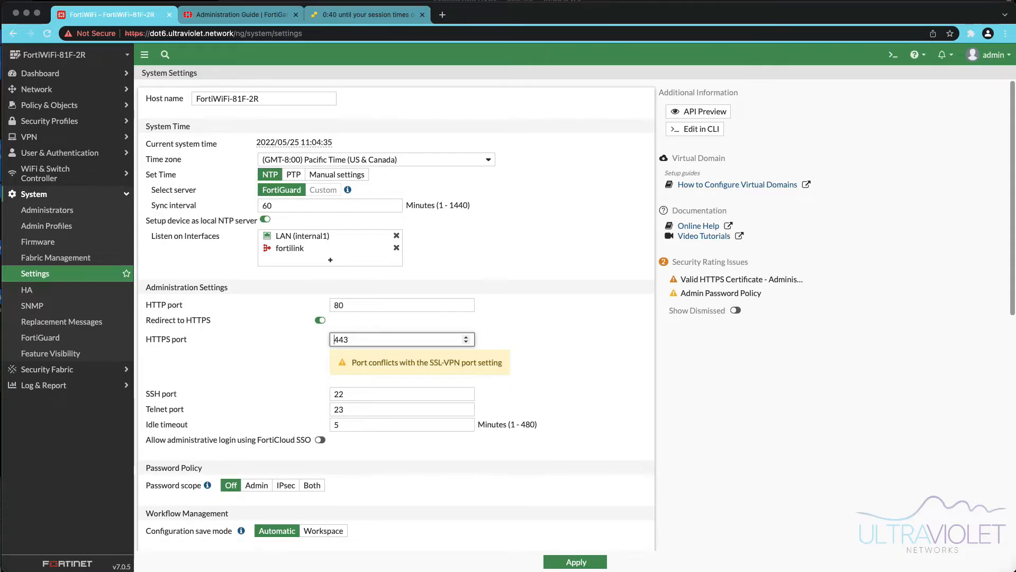
click(575, 562)
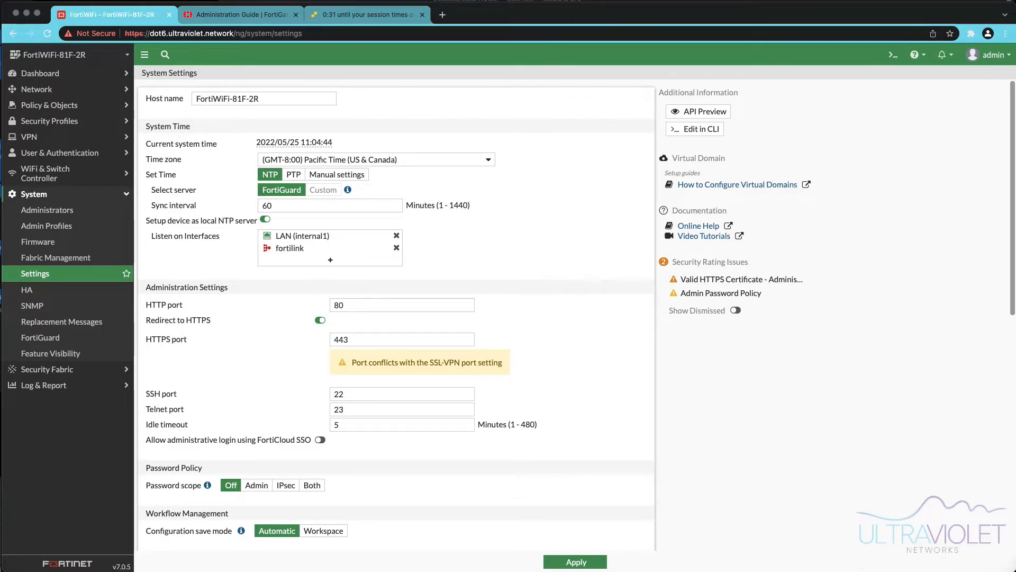
- Set the system time zone to (GMT-5:00) Eastern Time (US & Canada)
scroll(396, 317, down, 1)
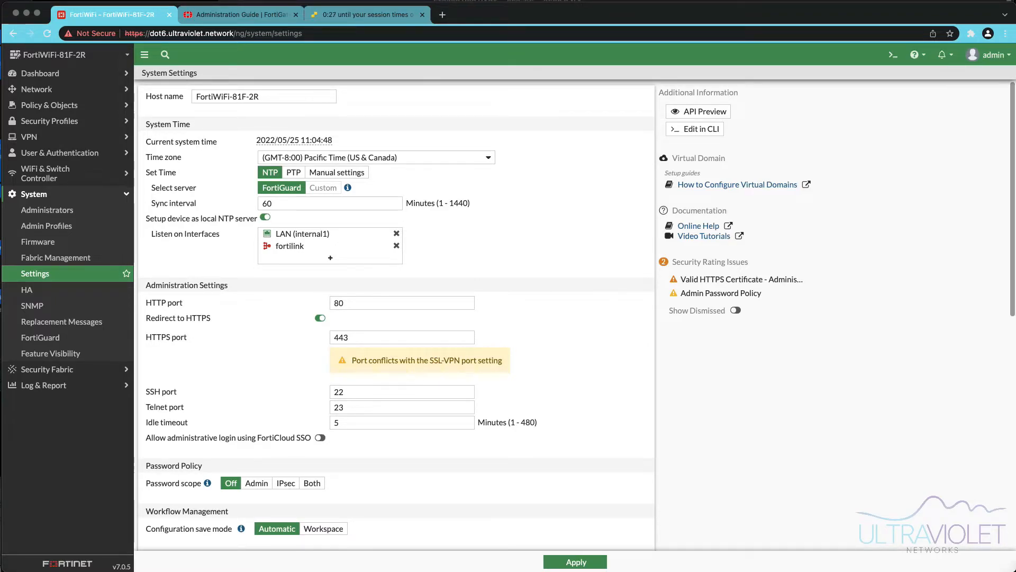
click(376, 157)
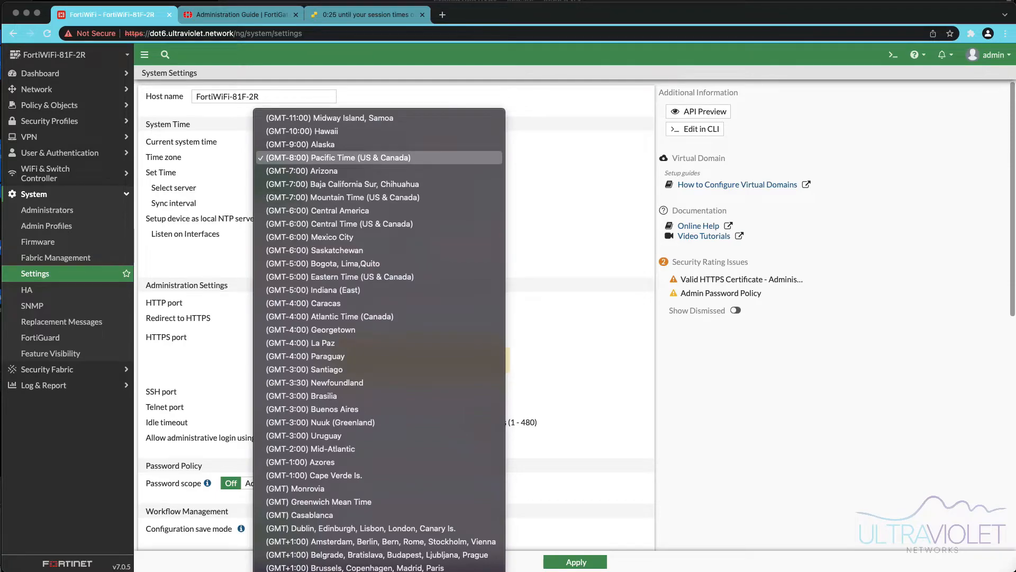
click(339, 276)
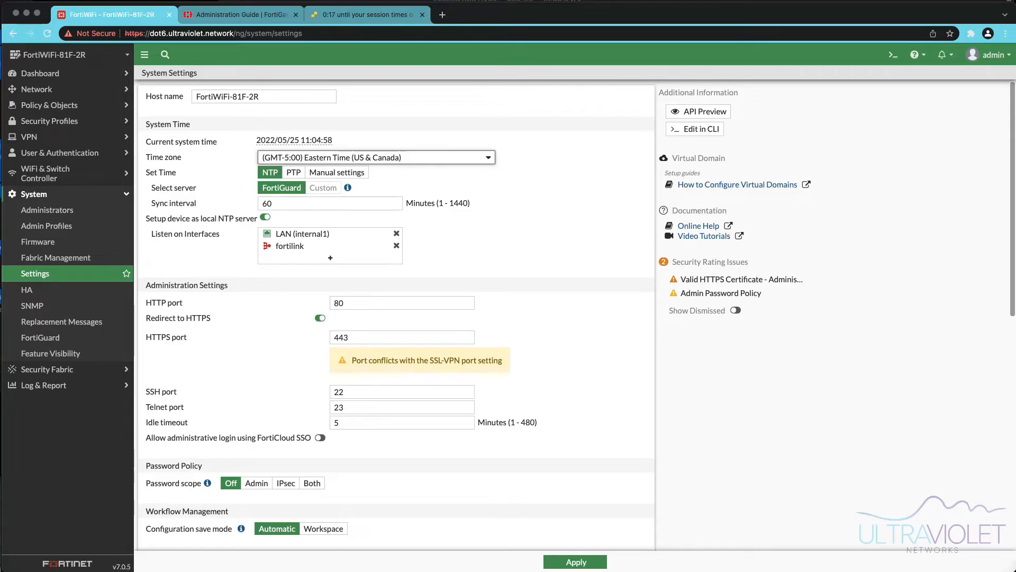
- Change the administrator HTTPS port to 8443 and apply the system settings
click(336, 337)
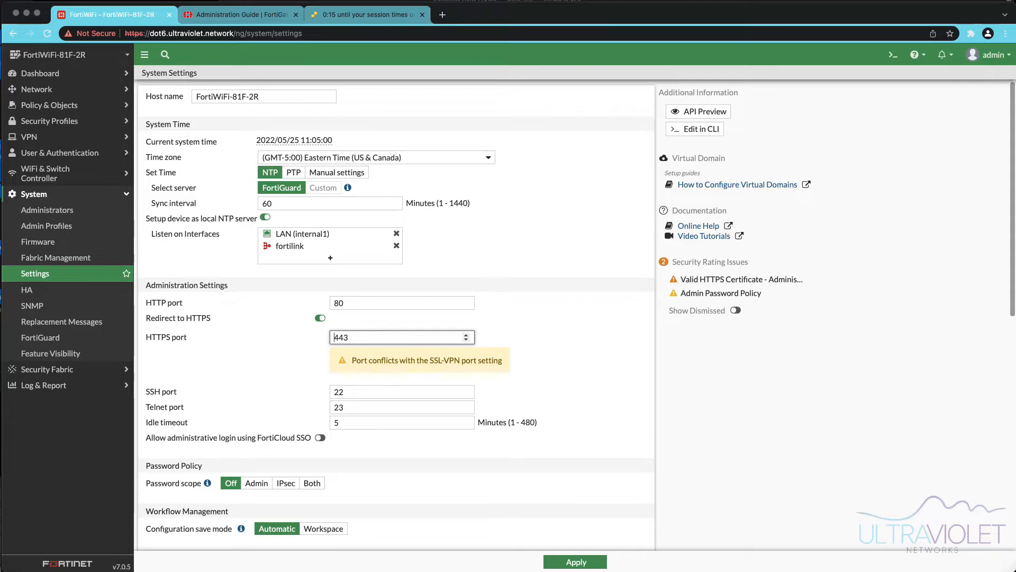
text(8)
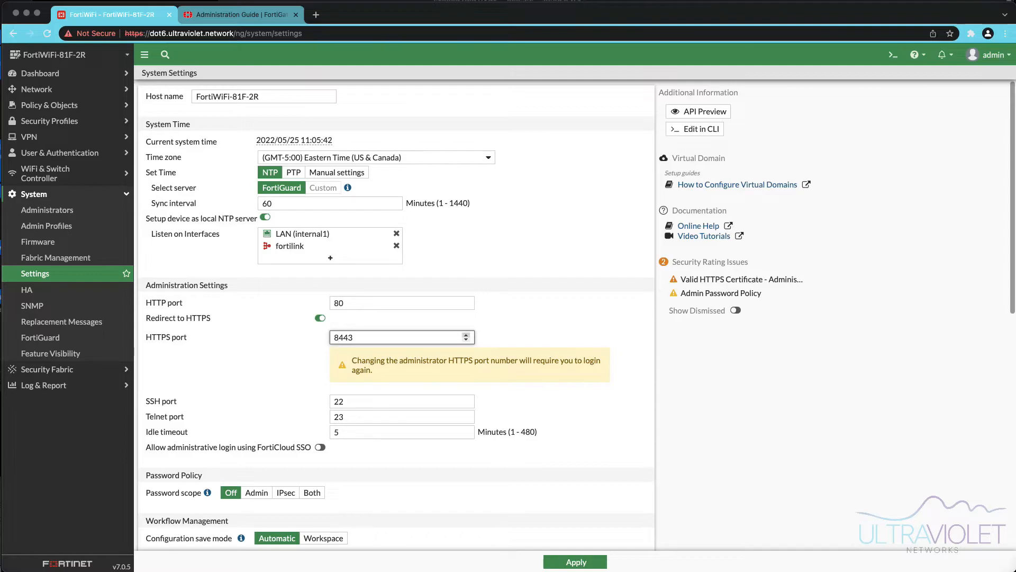
click(576, 562)
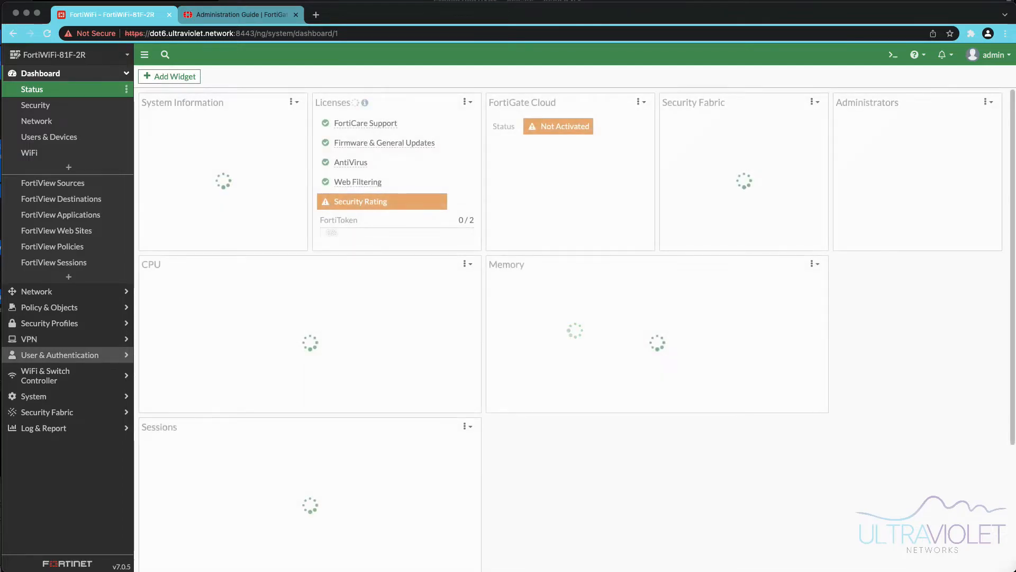
- Reopen System Settings, switch the GUI theme to Mariner, and apply the change
click(34, 396)
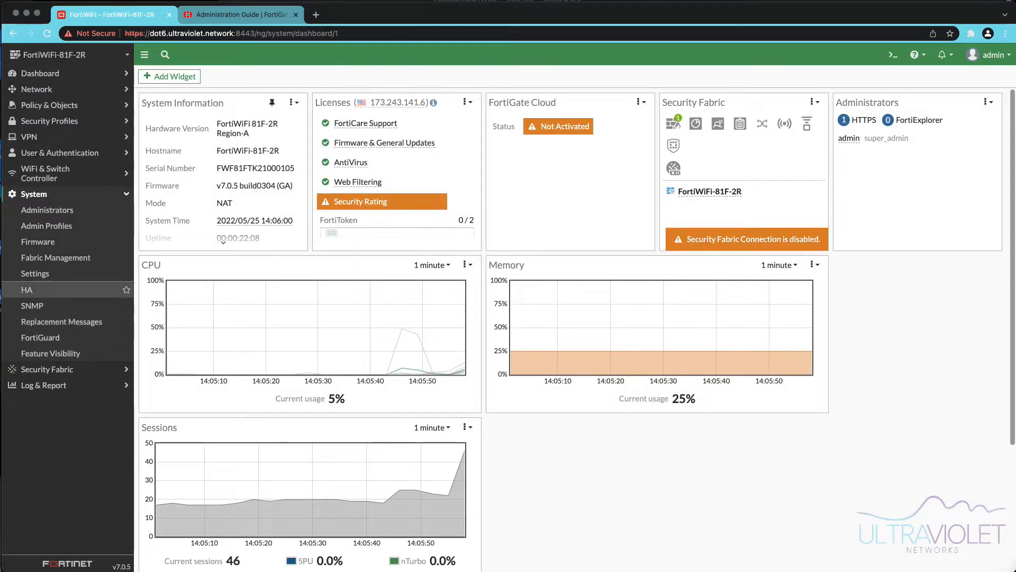
click(35, 273)
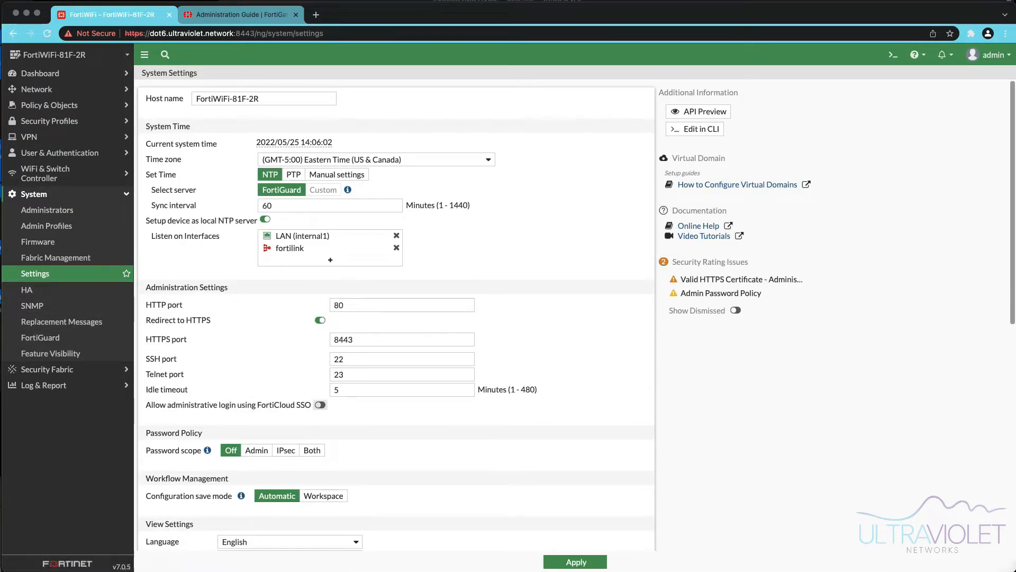
scroll(465, 370, down, 2)
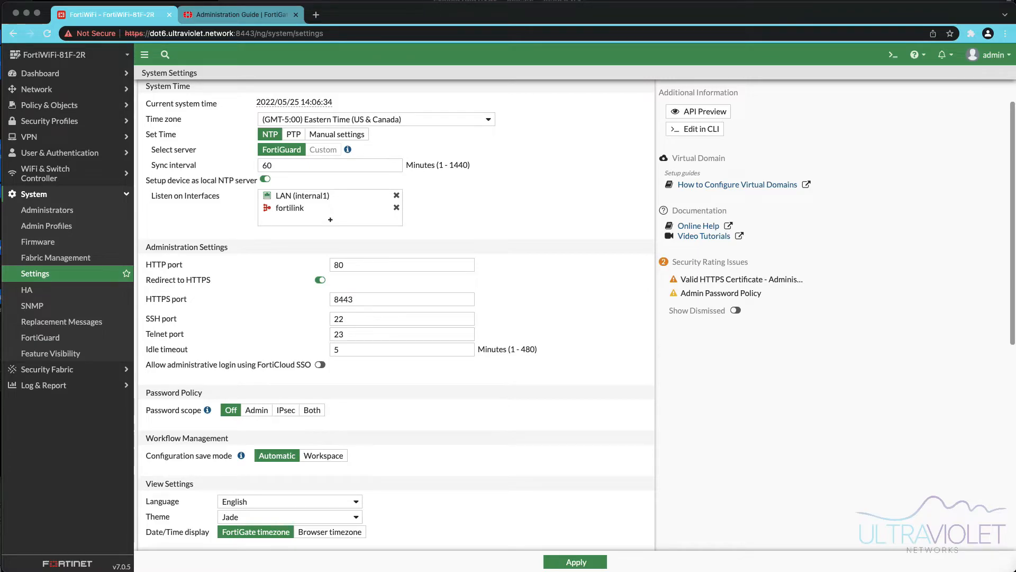
scroll(396, 315, down, 3)
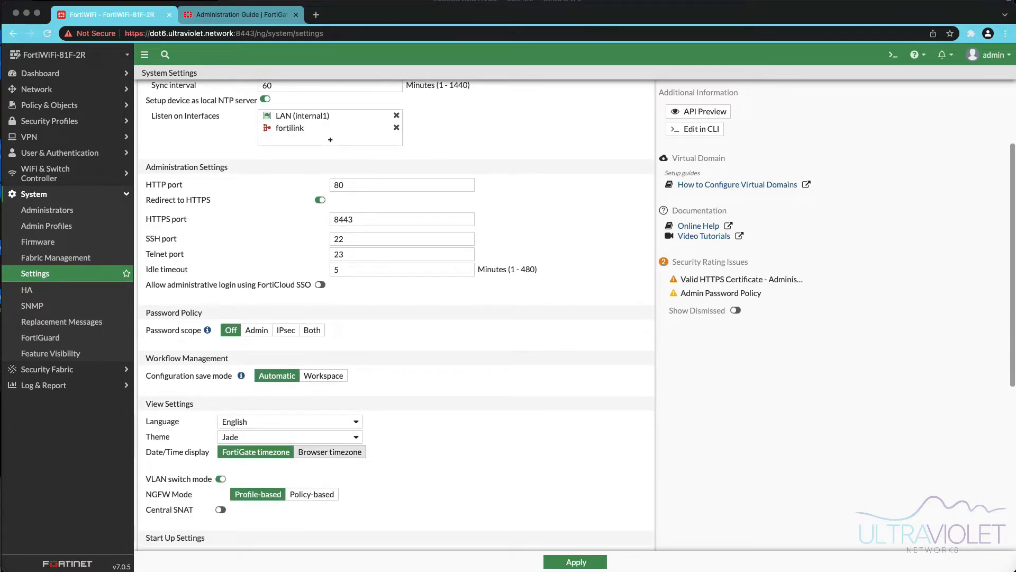
scroll(396, 315, down, 2)
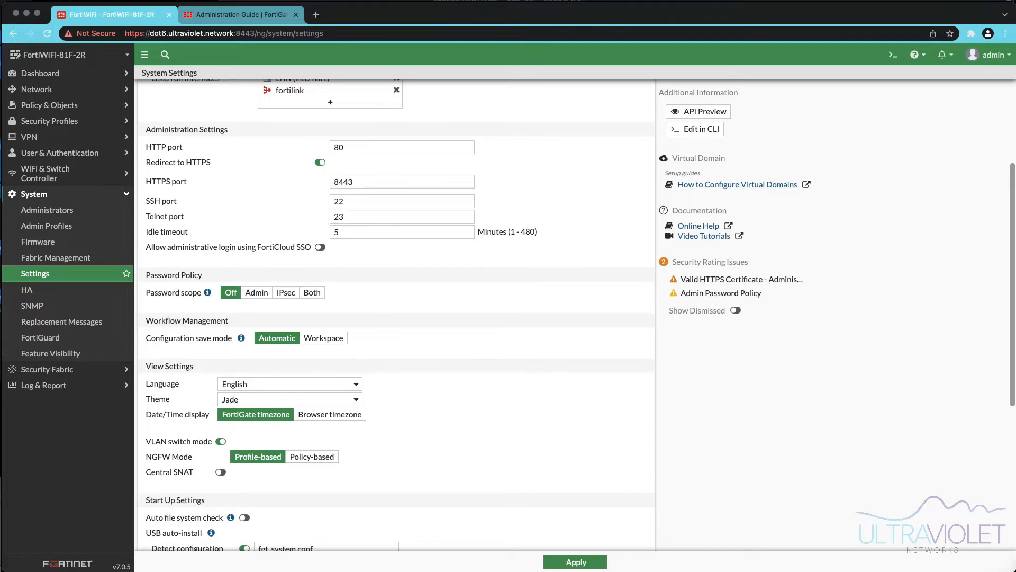
click(290, 399)
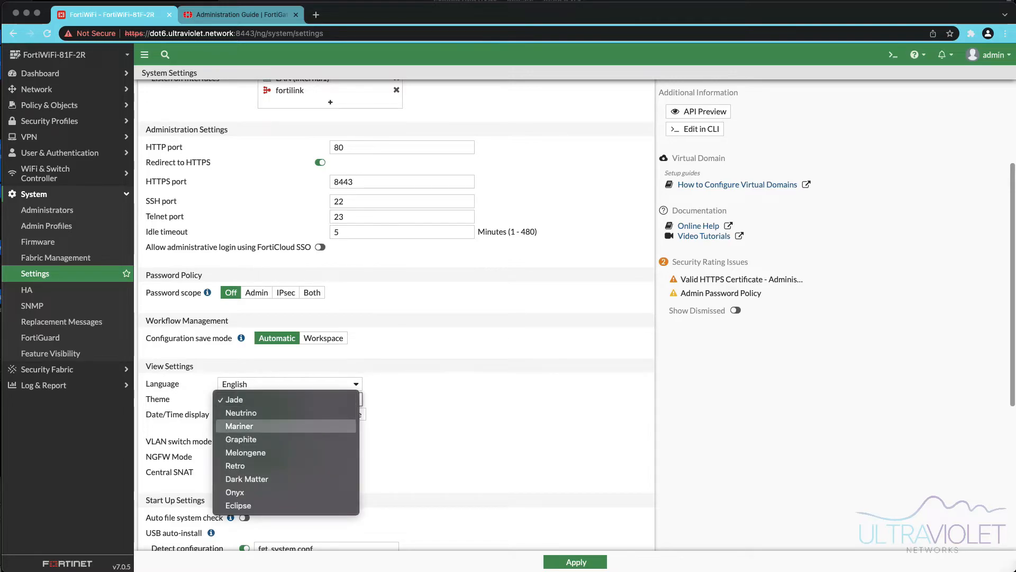
click(239, 426)
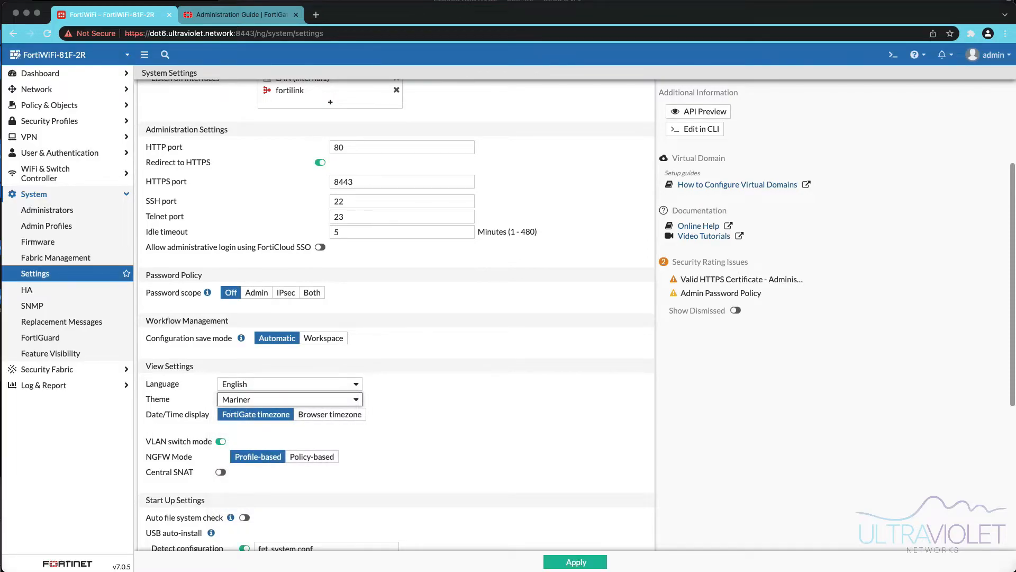
scroll(396, 318, down, 3)
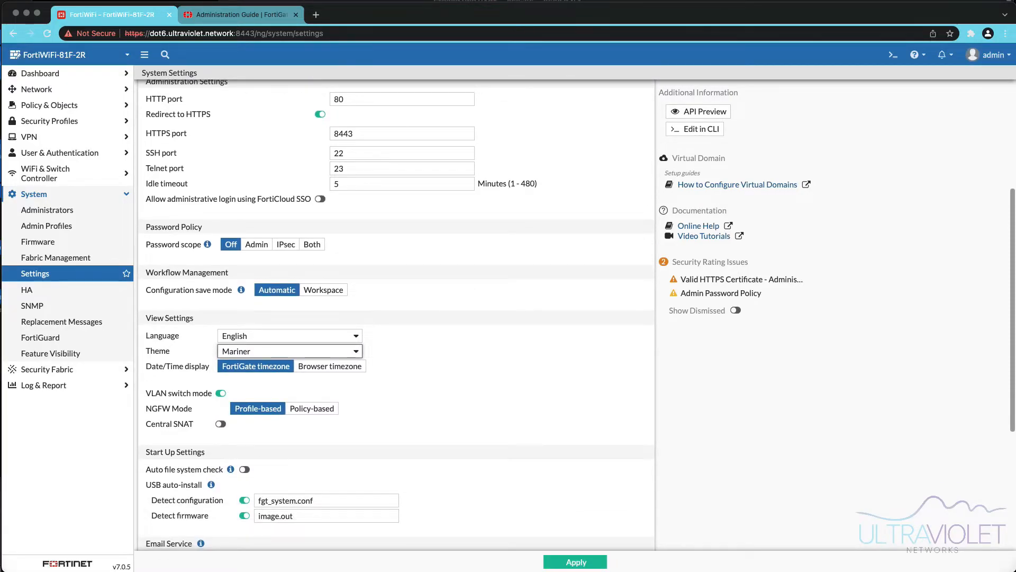
scroll(396, 318, down, 2)
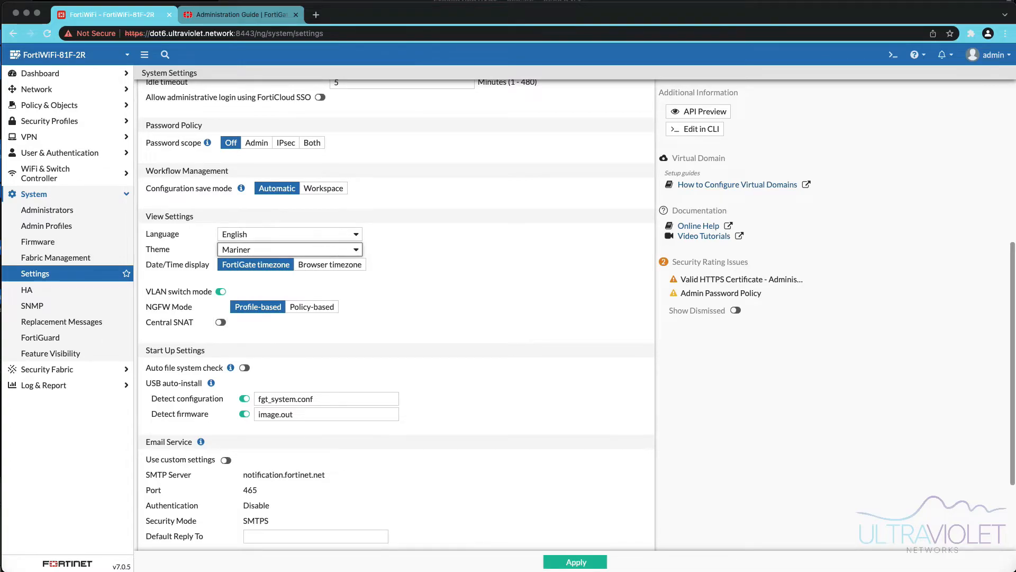
scroll(396, 318, down, 4)
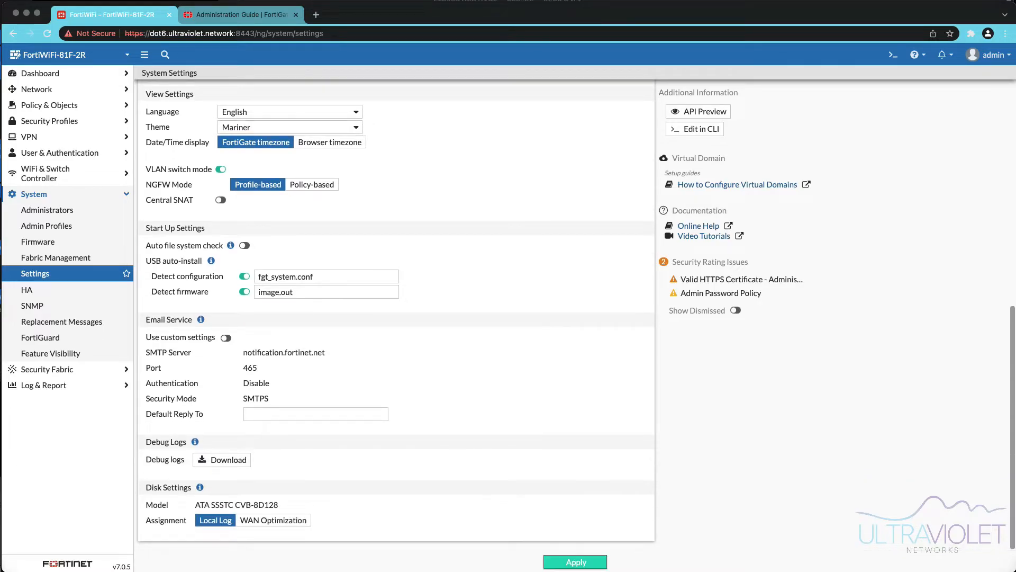
click(576, 562)
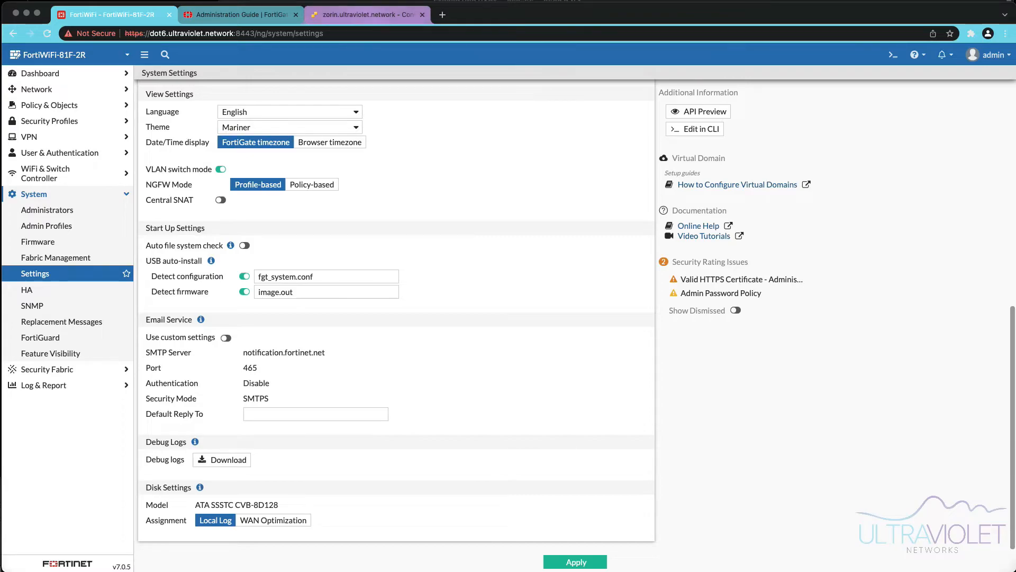
- Switch to the Zorin client console and view its wired connection's details in network settings
click(365, 15)
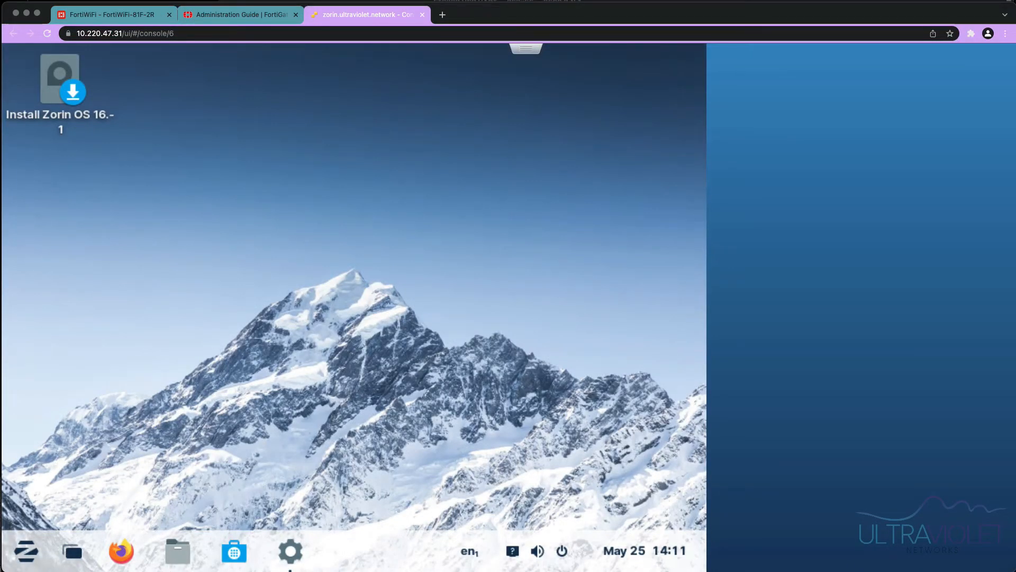
click(537, 551)
click(558, 427)
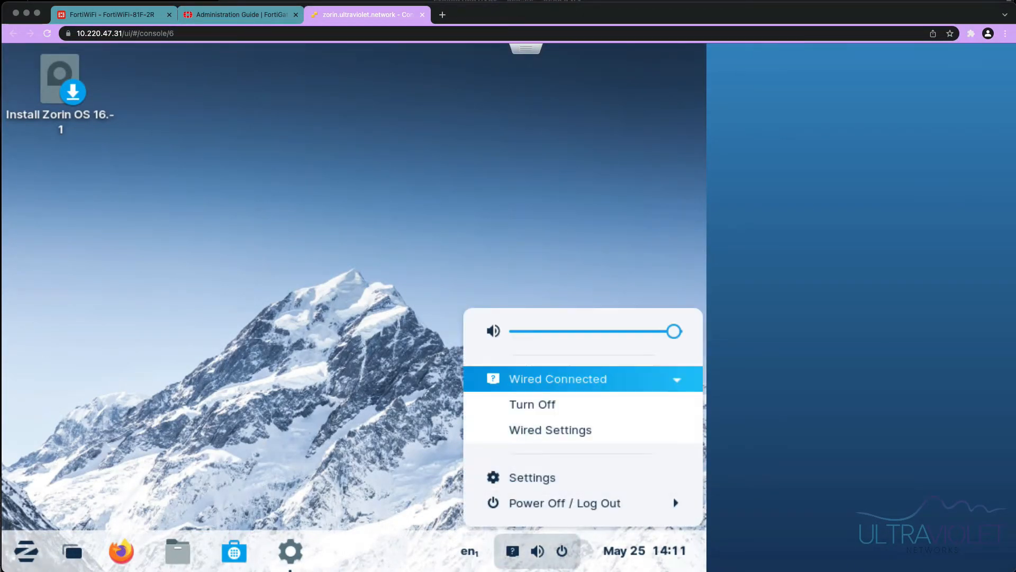
click(556, 430)
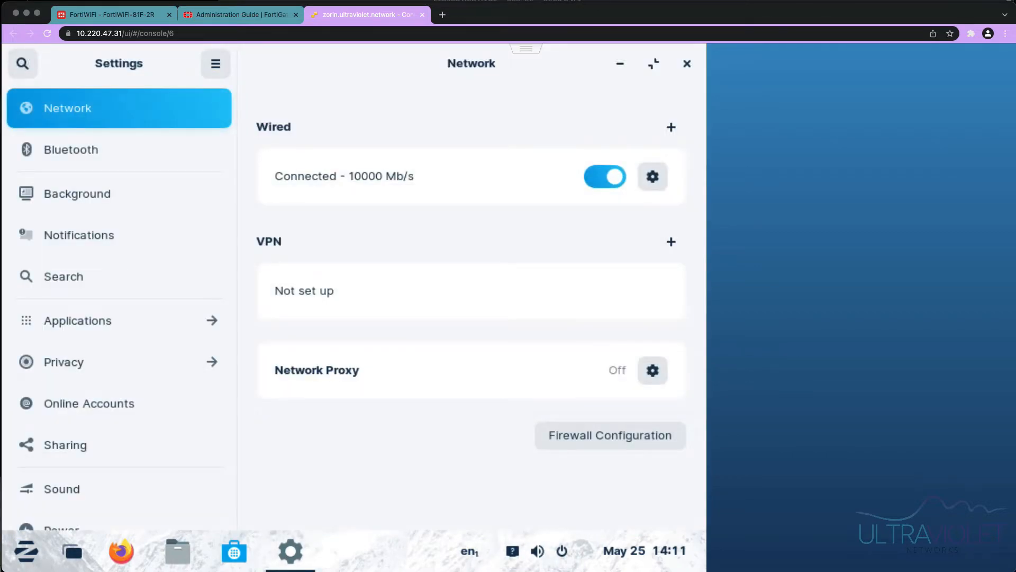
click(652, 176)
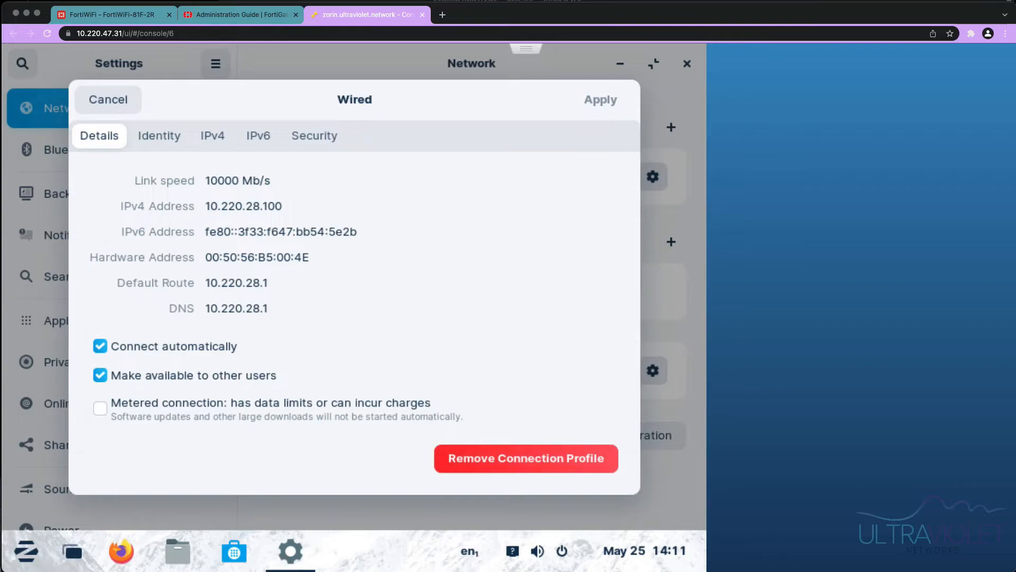
click(108, 100)
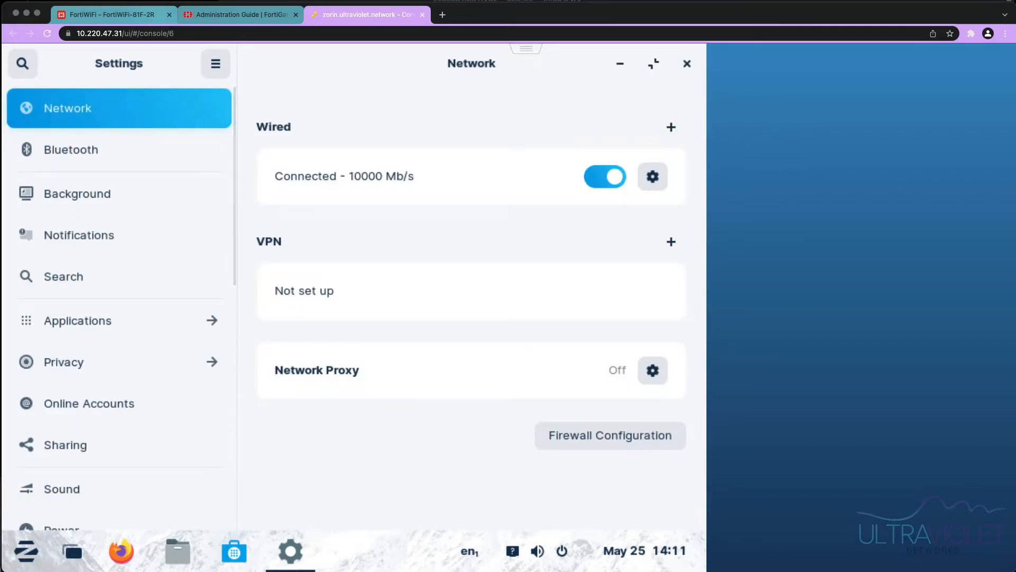
- Return to the FortiWiFi tab and open the Network Interfaces list to review the interfaces
click(109, 14)
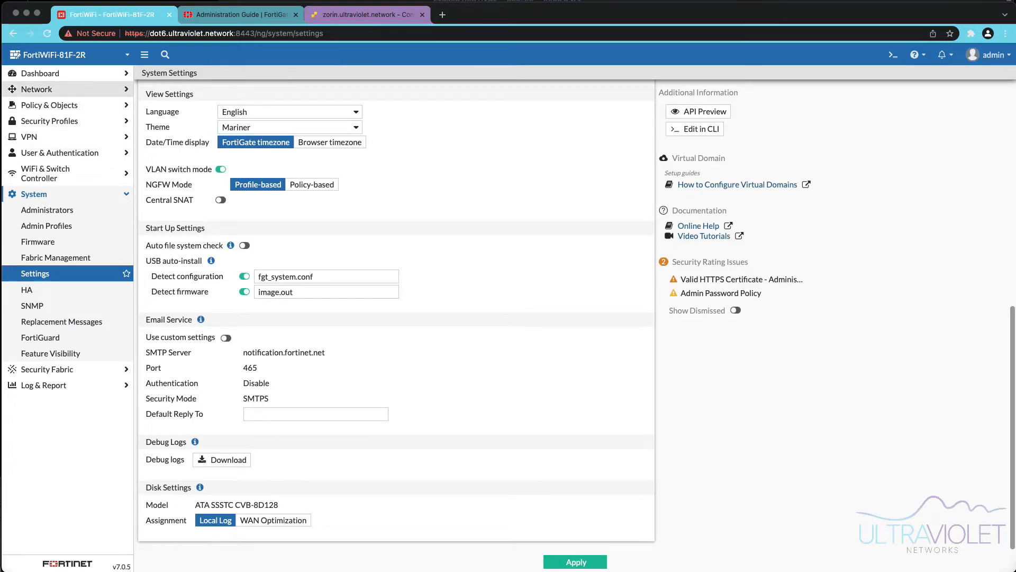
click(37, 90)
click(38, 106)
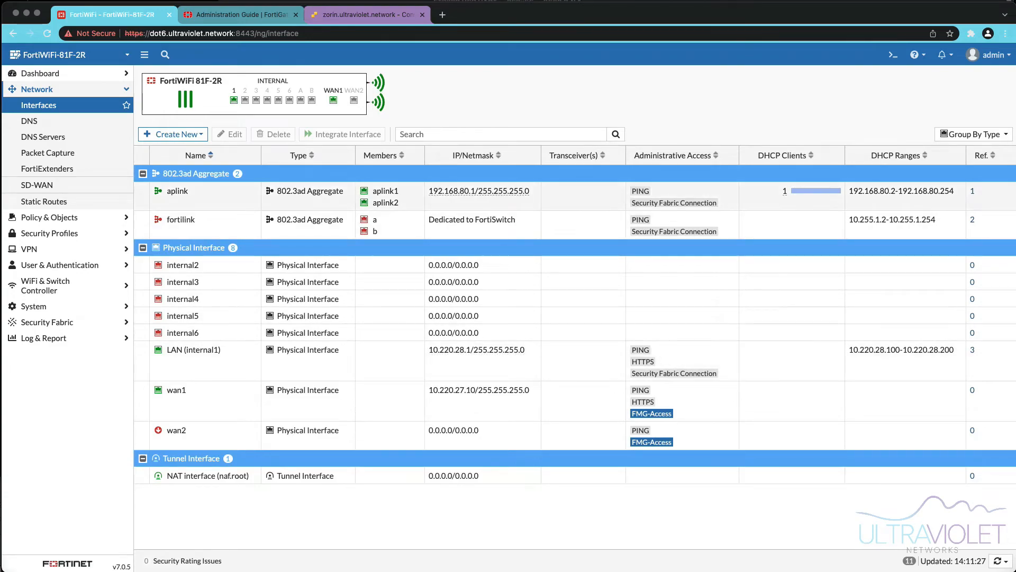
- Go back to the Zorin client and review its wired connection details again
click(367, 14)
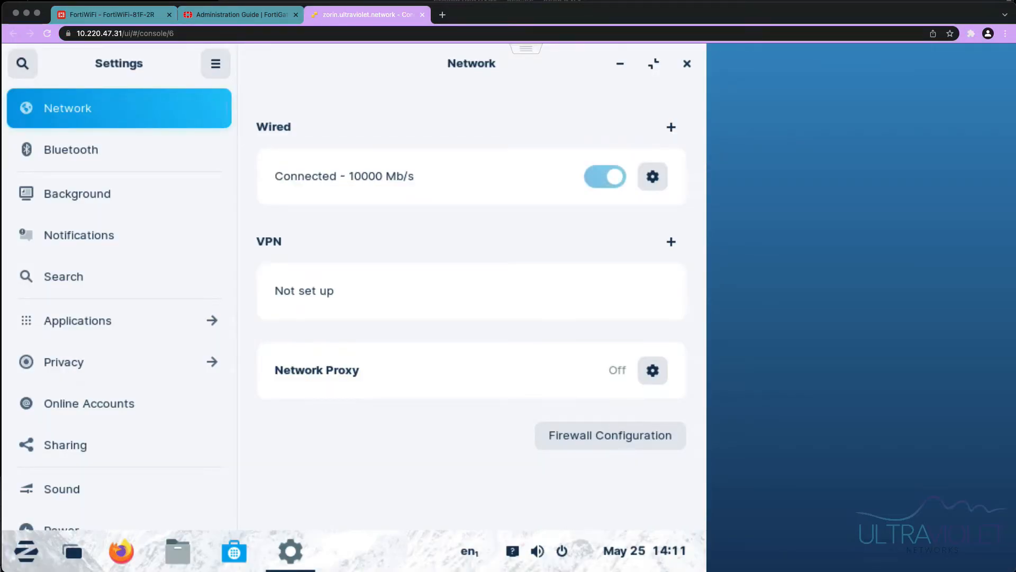
click(653, 176)
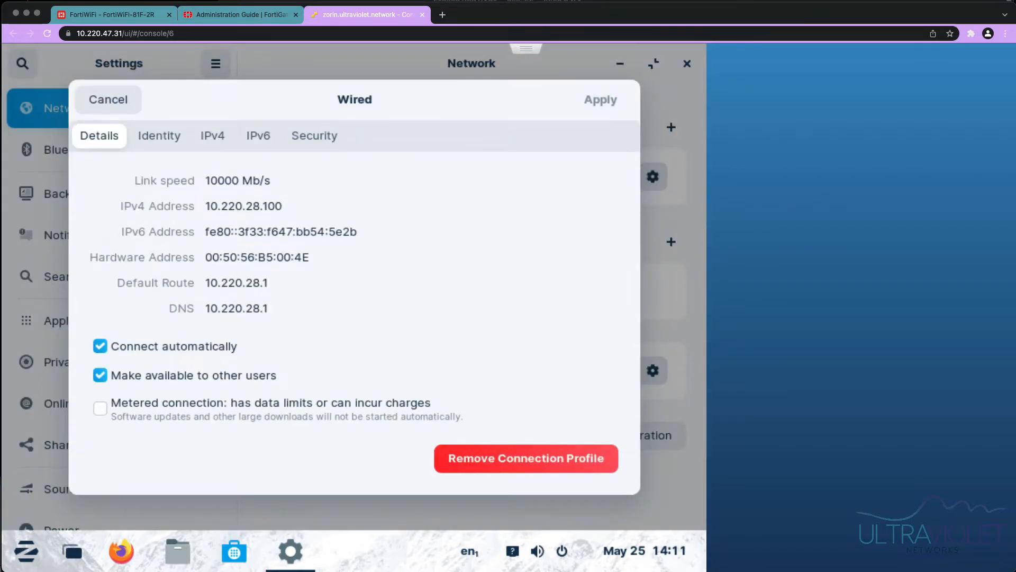
click(108, 100)
- Restart the client's wired connection by turning it off and connecting it again
click(605, 176)
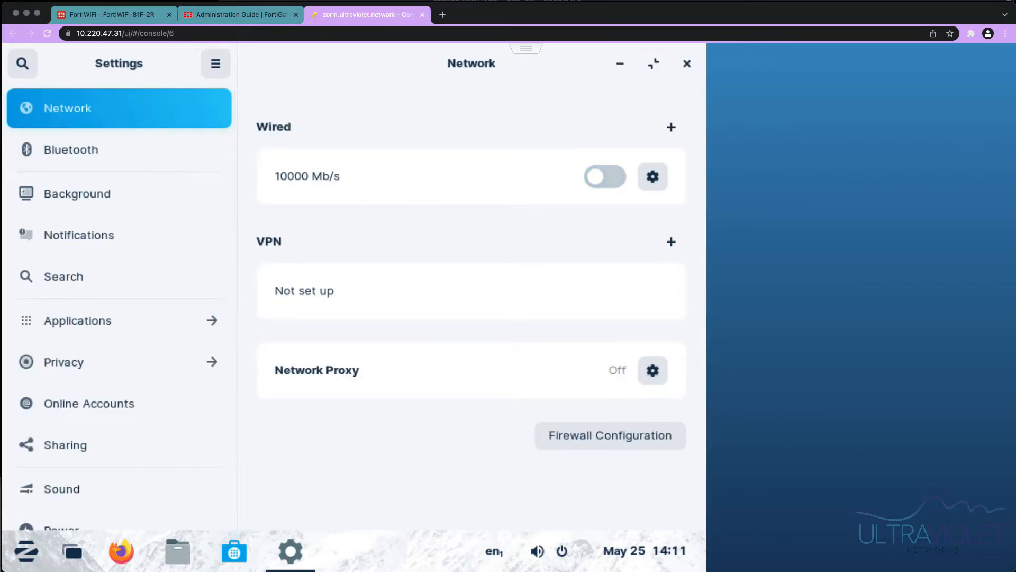
click(605, 176)
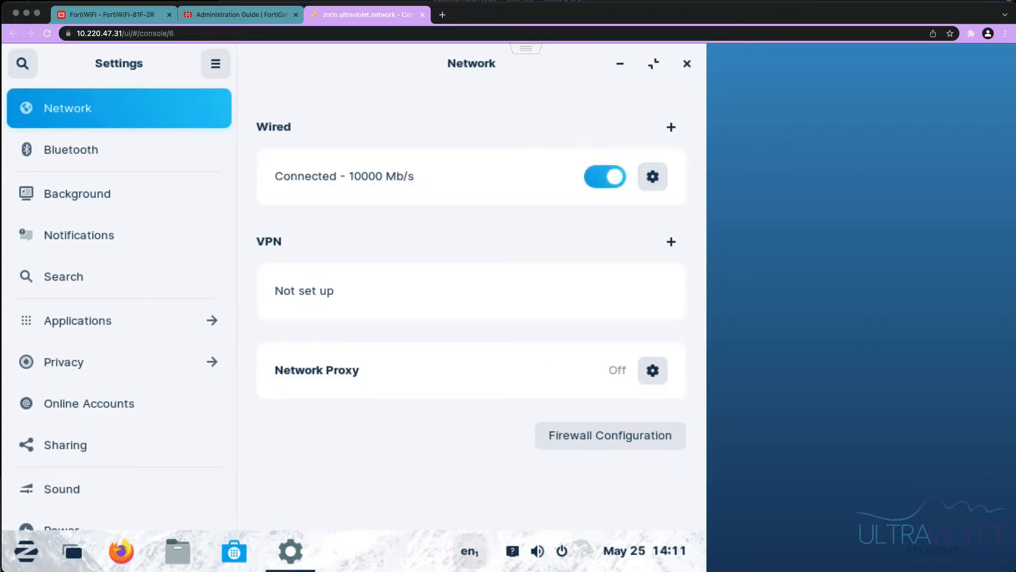
click(537, 551)
click(555, 426)
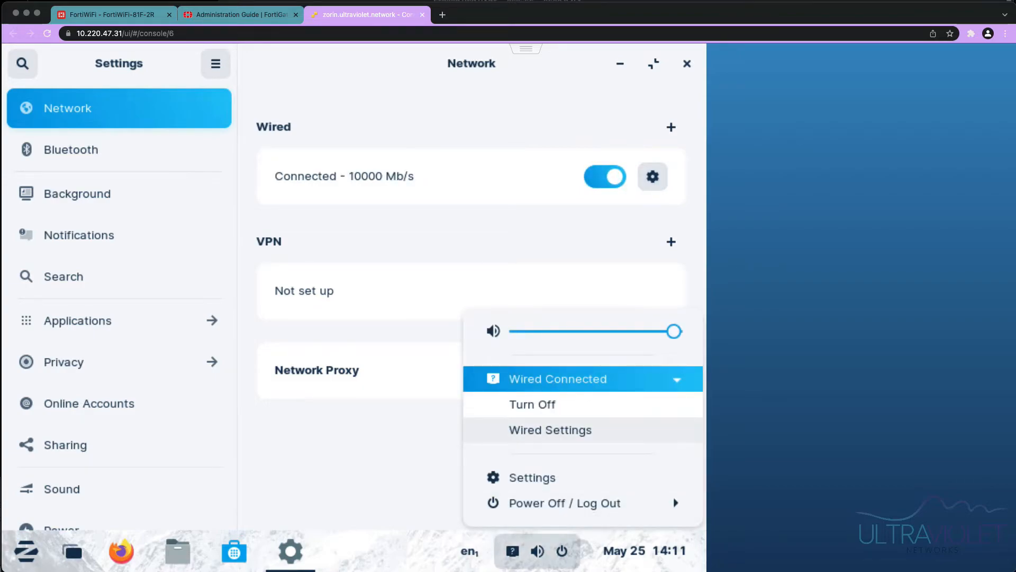
click(531, 404)
click(550, 551)
click(550, 550)
click(494, 551)
click(549, 551)
click(549, 551)
click(536, 429)
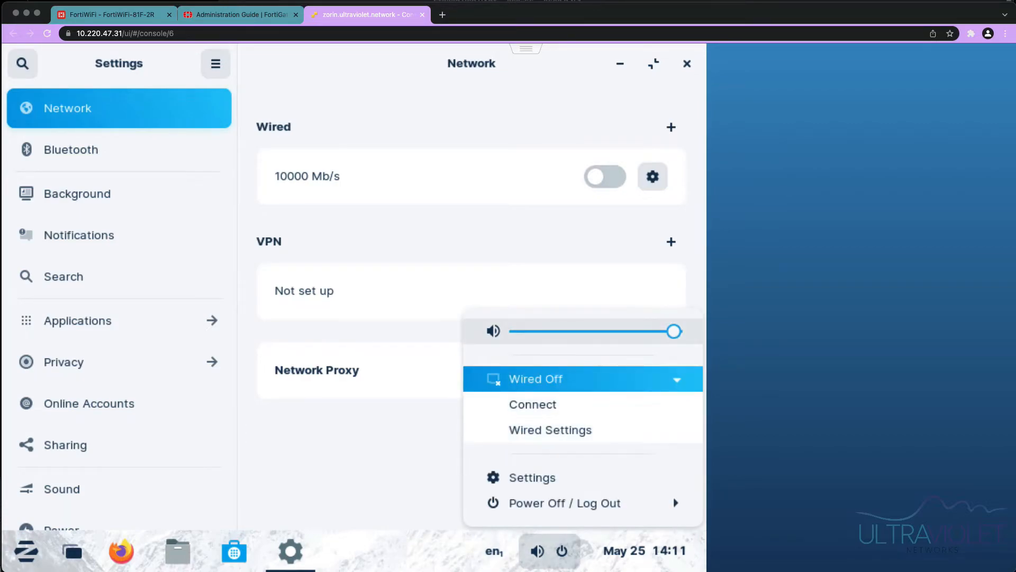
click(532, 405)
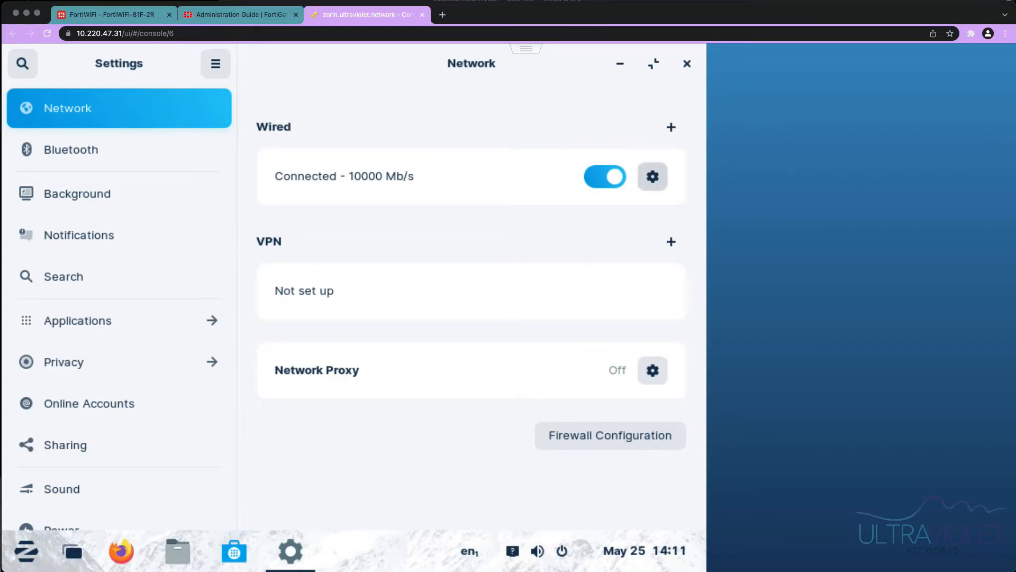
- View the client's wired connection details once more and return to the FortiWiFi tab
click(652, 176)
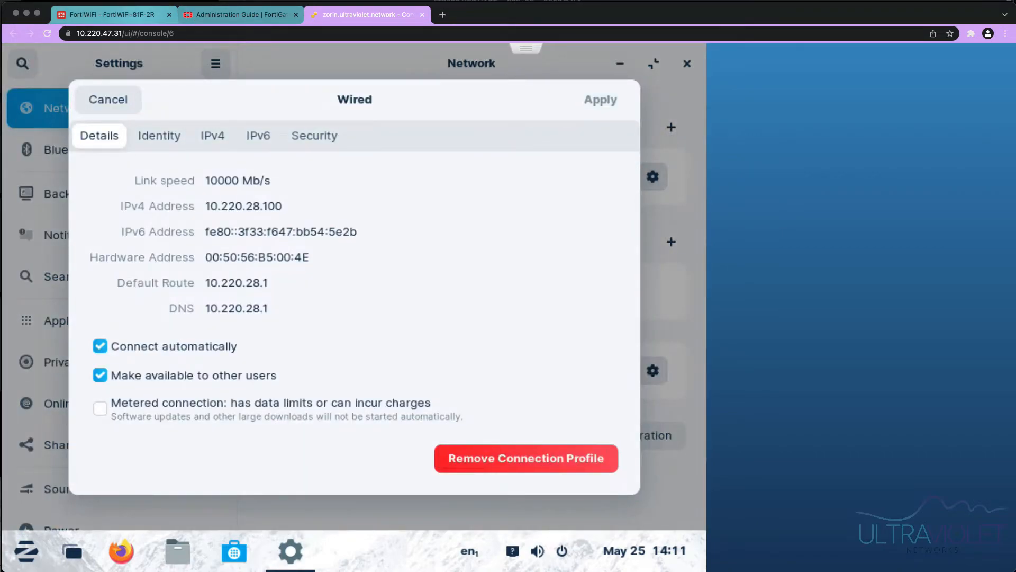
click(106, 14)
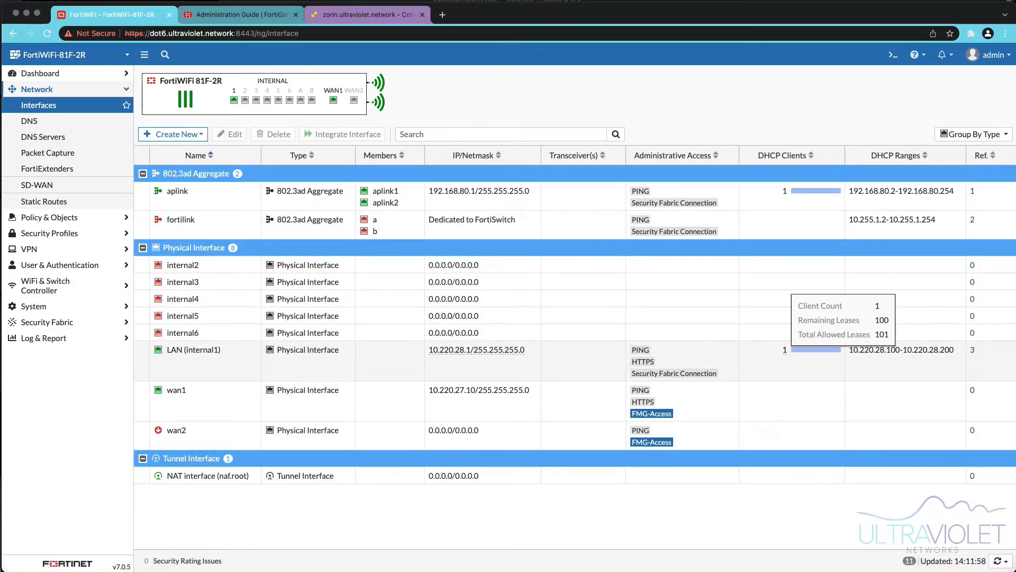
- Open the Network dashboard and expand the DHCP widget to full screen
click(41, 73)
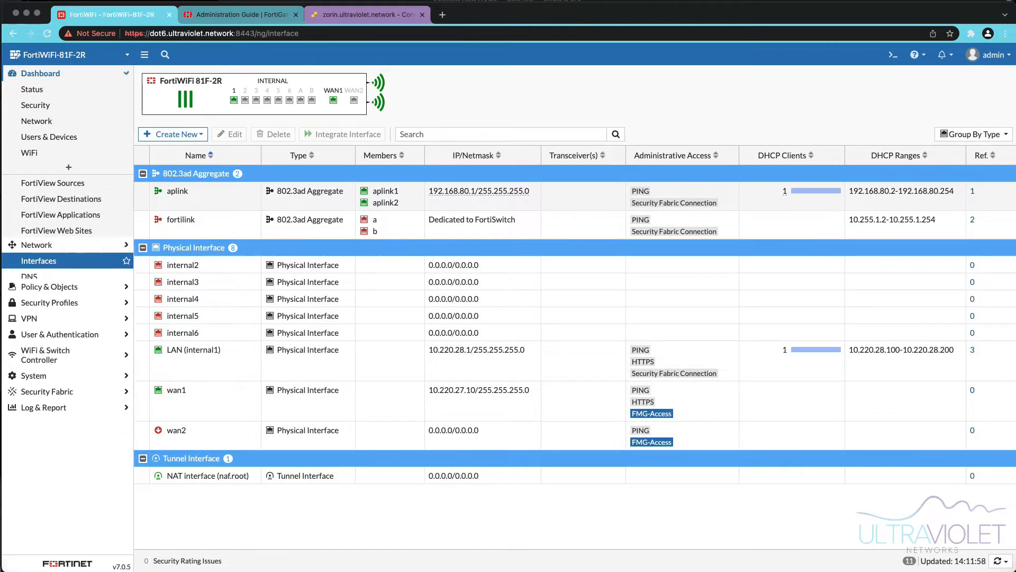
click(37, 121)
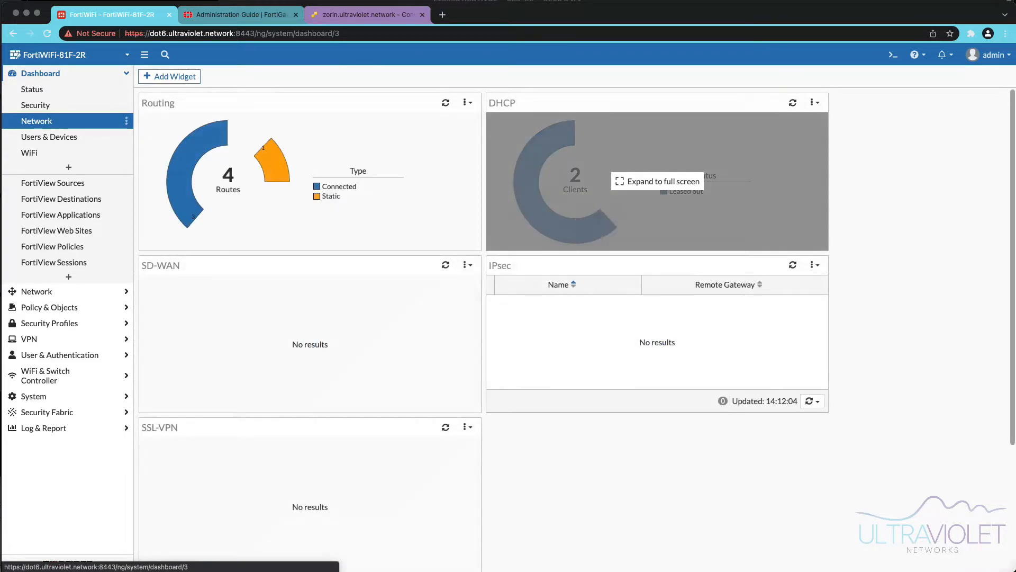
click(657, 181)
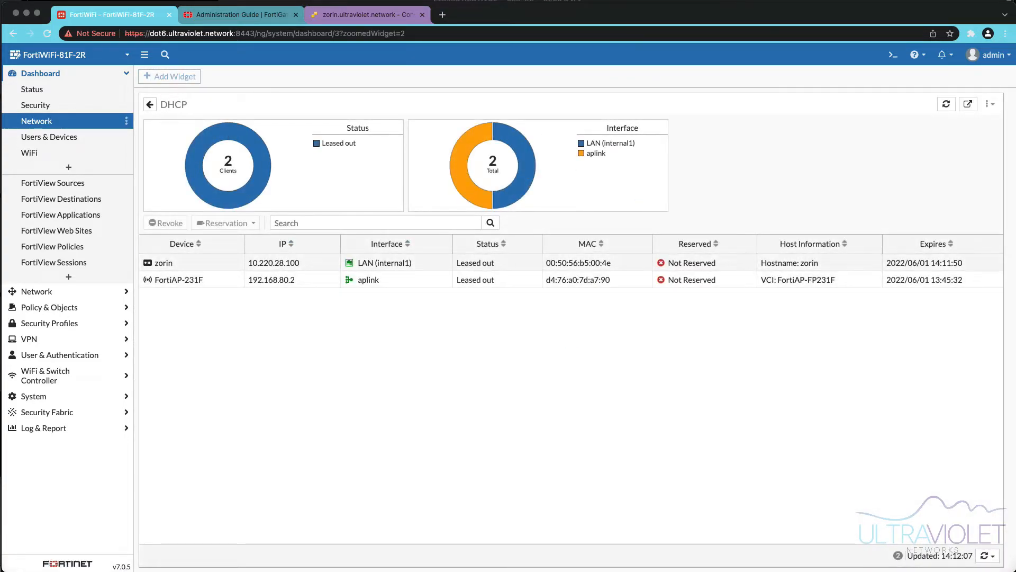
- Create a DHCP reservation for the zorin client's address 10.220.28.100 without a matching firewall address
click(275, 263)
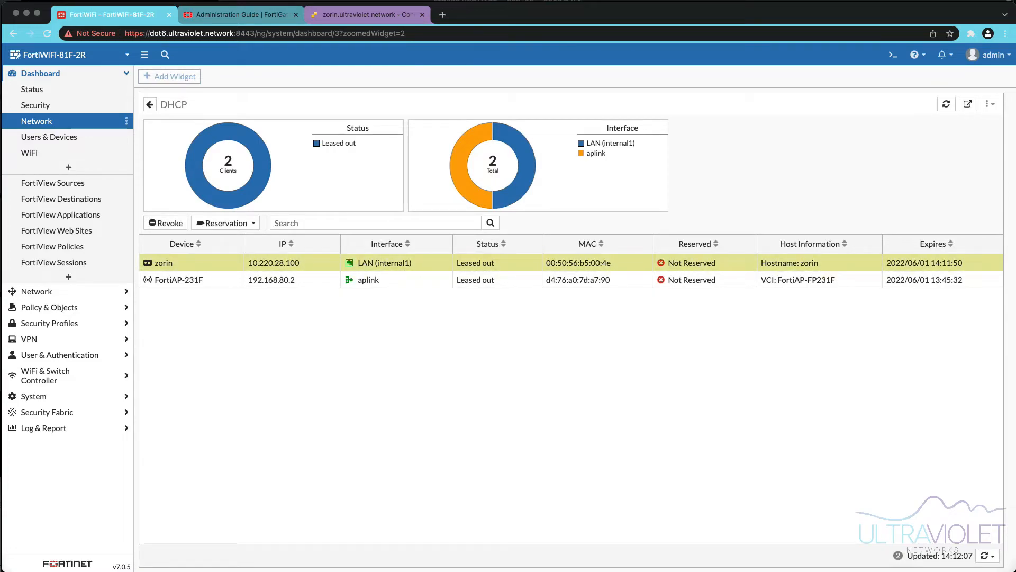
right_click(219, 262)
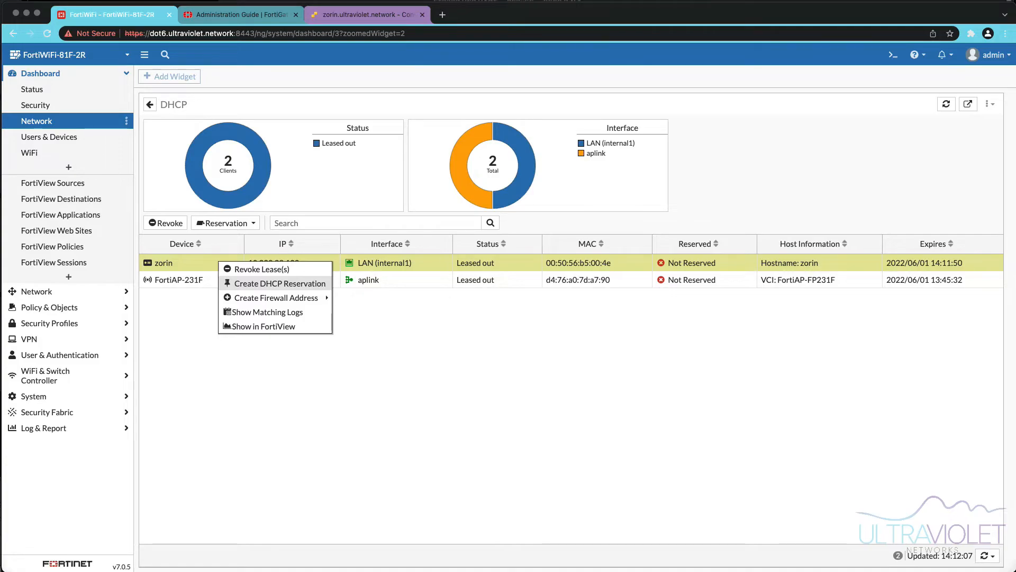
click(279, 283)
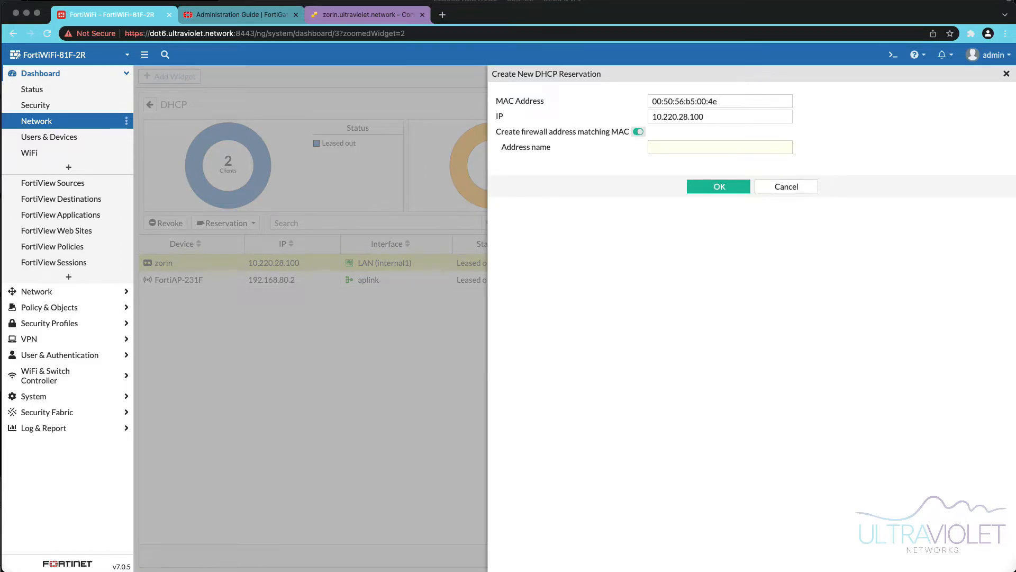
click(638, 132)
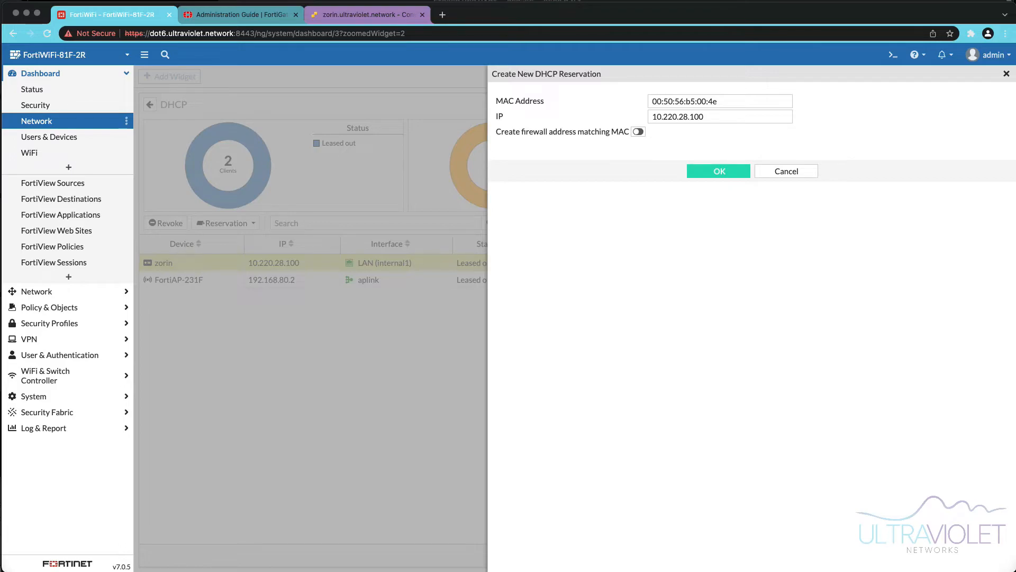
click(718, 171)
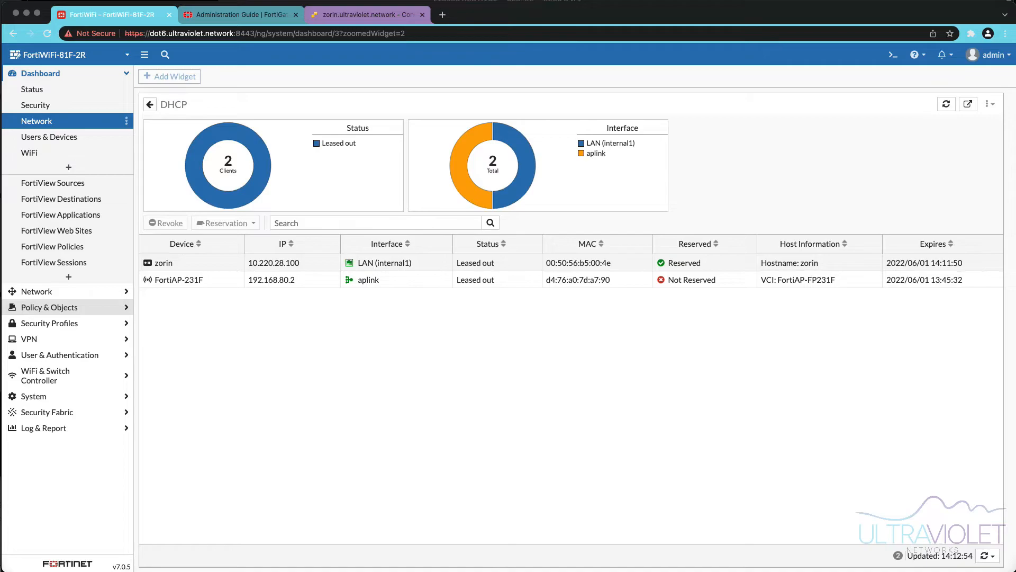
- Start a new firewall policy named lan_to_wan from incoming LAN (internal1) to outgoing wan1
click(49, 307)
click(47, 121)
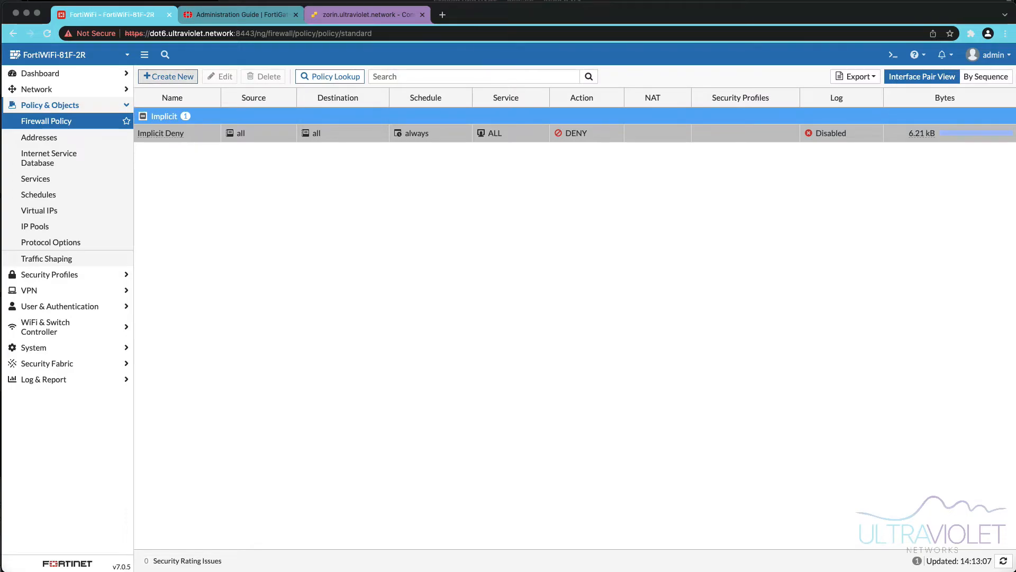
click(168, 76)
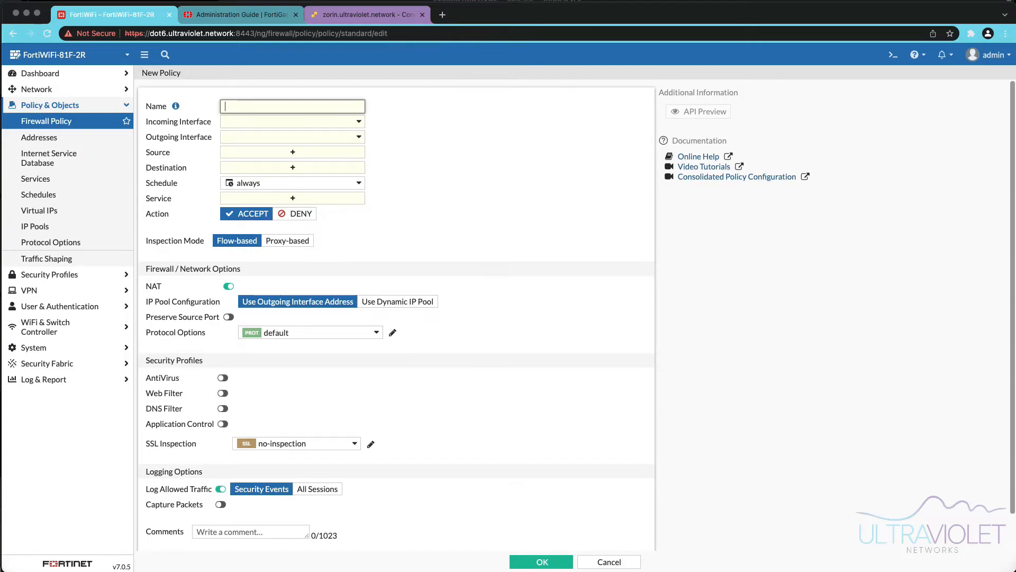
text(lan_to_wan)
key(Tab)
key(Down)
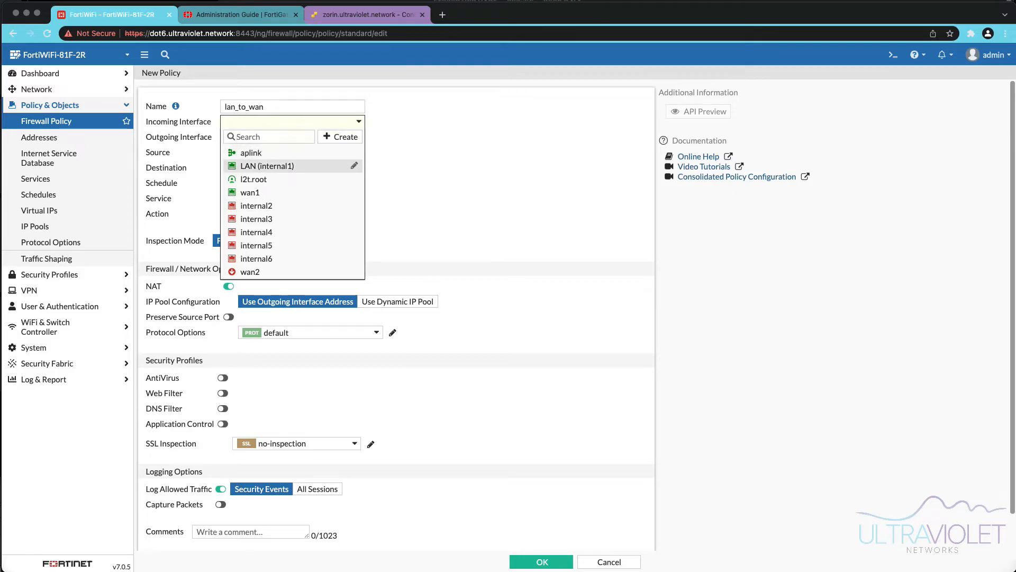
key(Return)
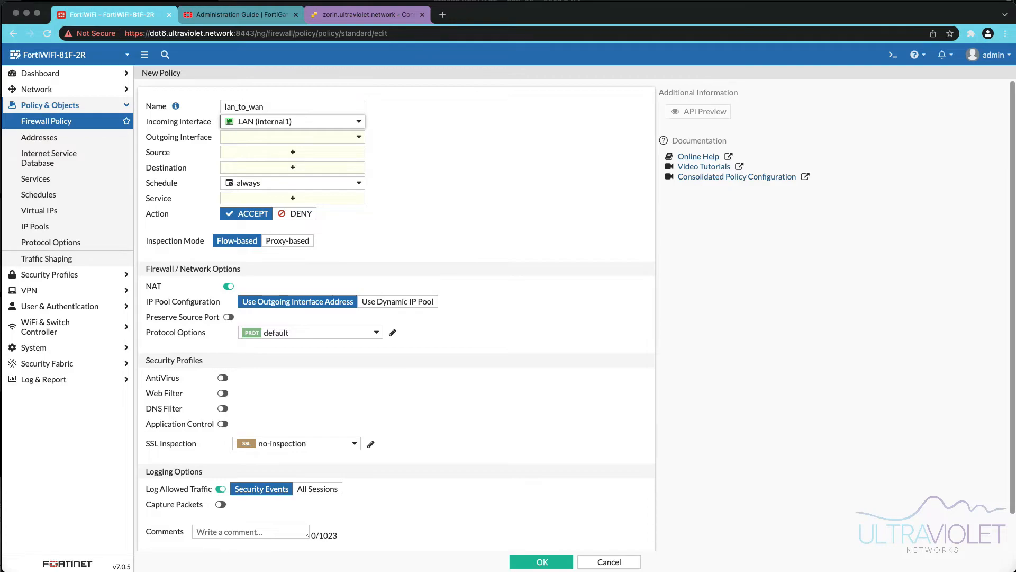
click(292, 136)
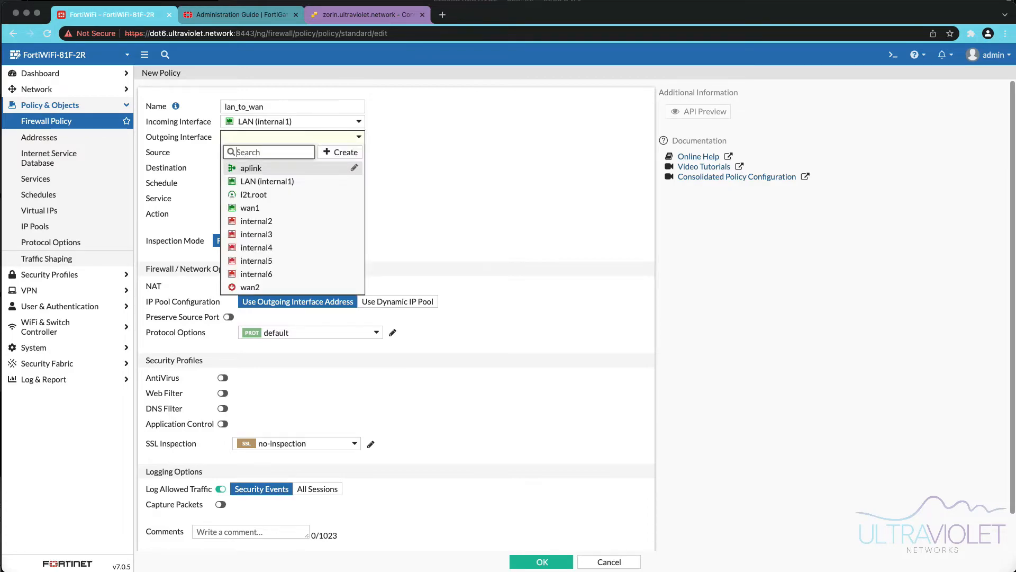
click(254, 209)
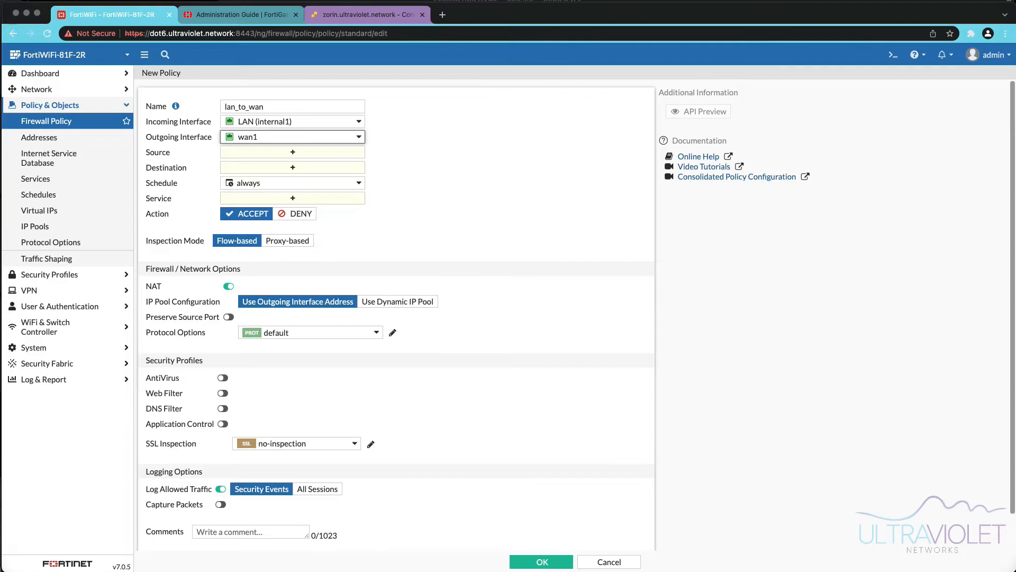
- Create a source address LAN_10.220.28 for subnet 10.220.28.0/24 and use it as the policy's source
click(292, 152)
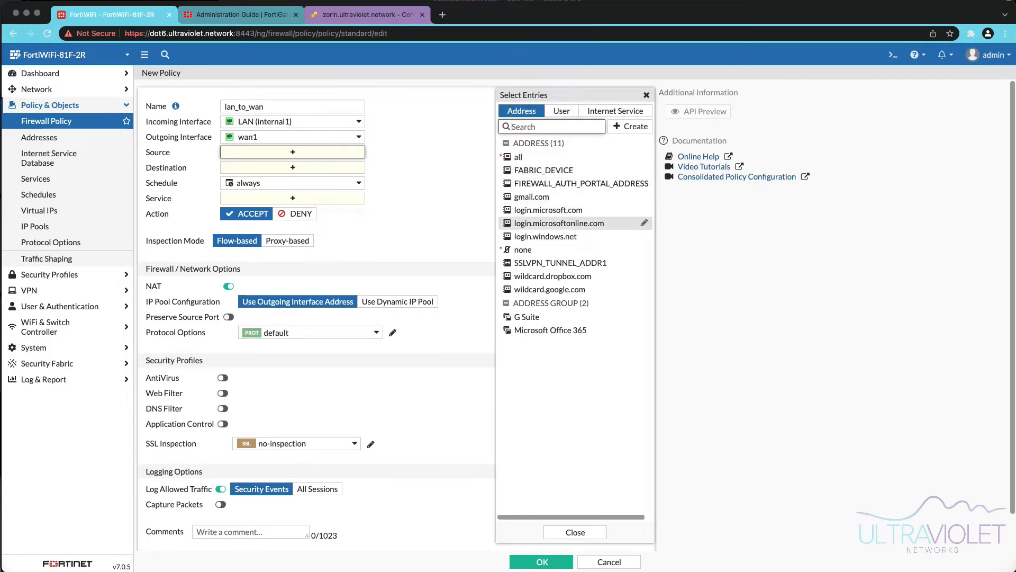
click(630, 126)
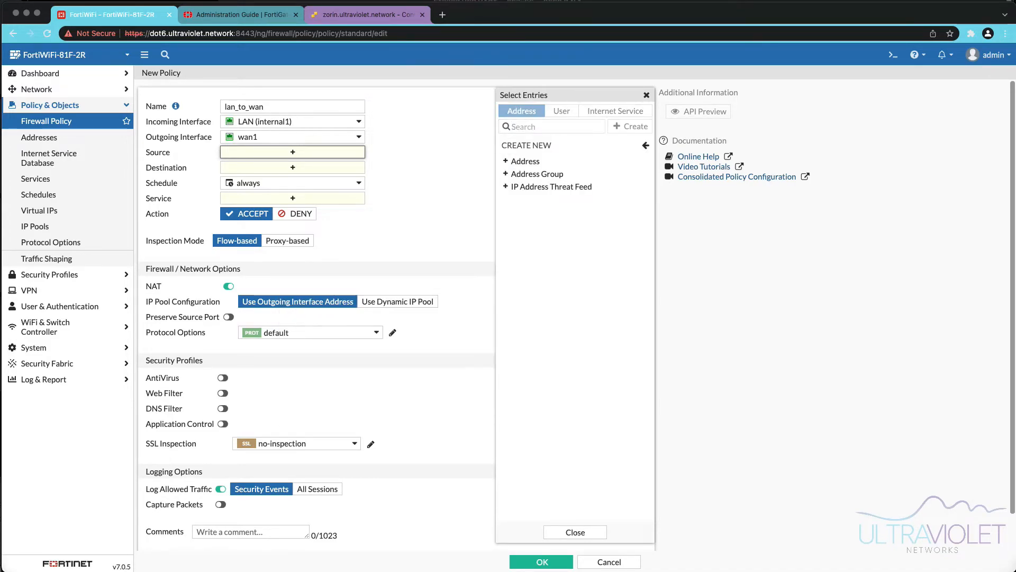
click(529, 159)
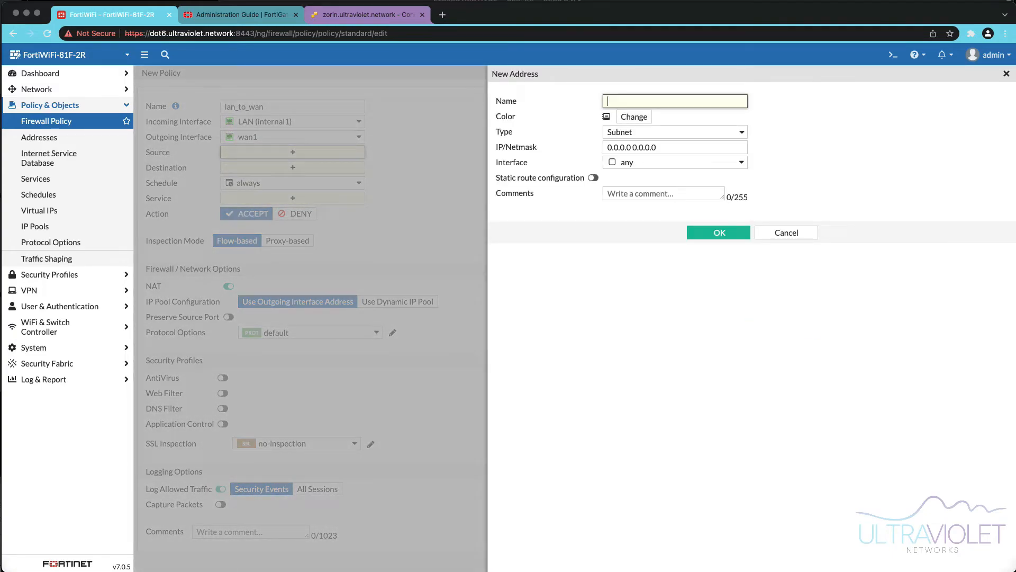
text(LAN_10.220.28)
key(Tab)
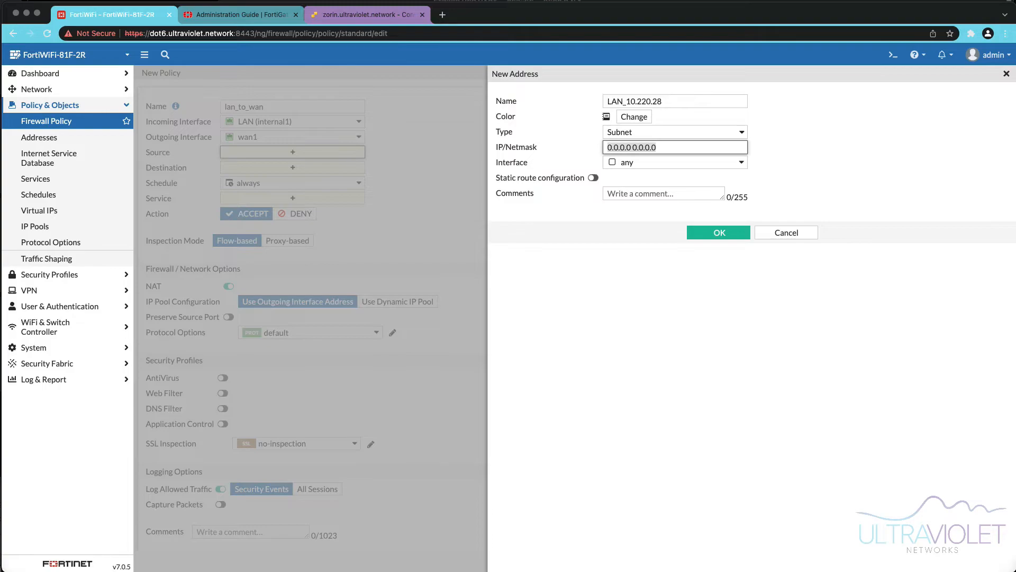
text(10.220.28.0/24)
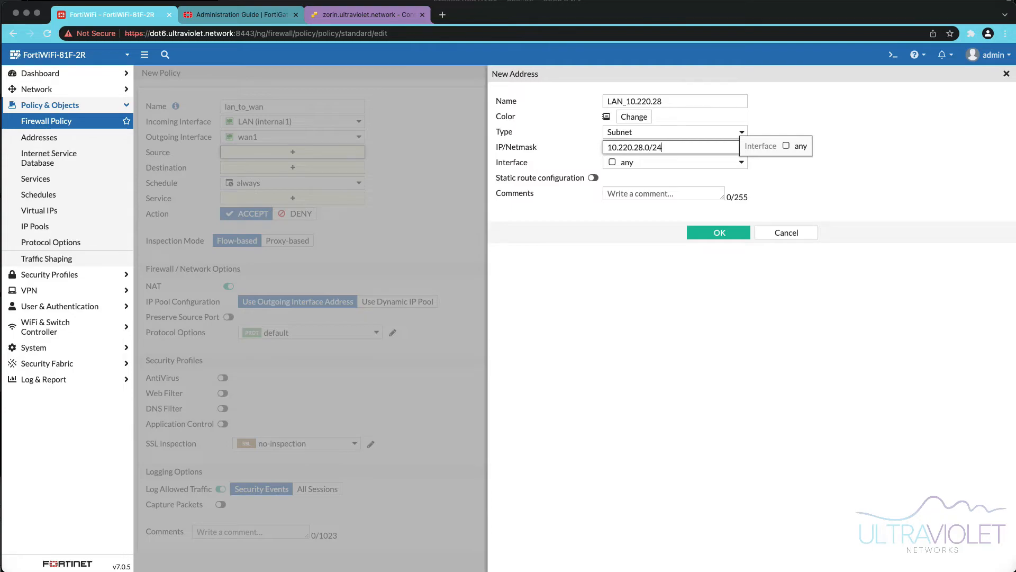
click(675, 162)
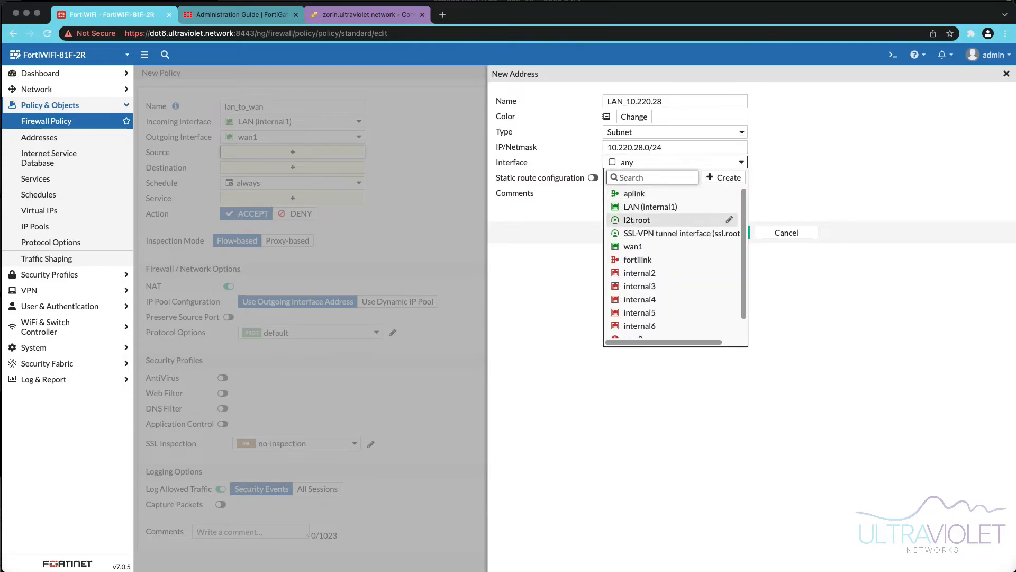
mouse_move(661, 246)
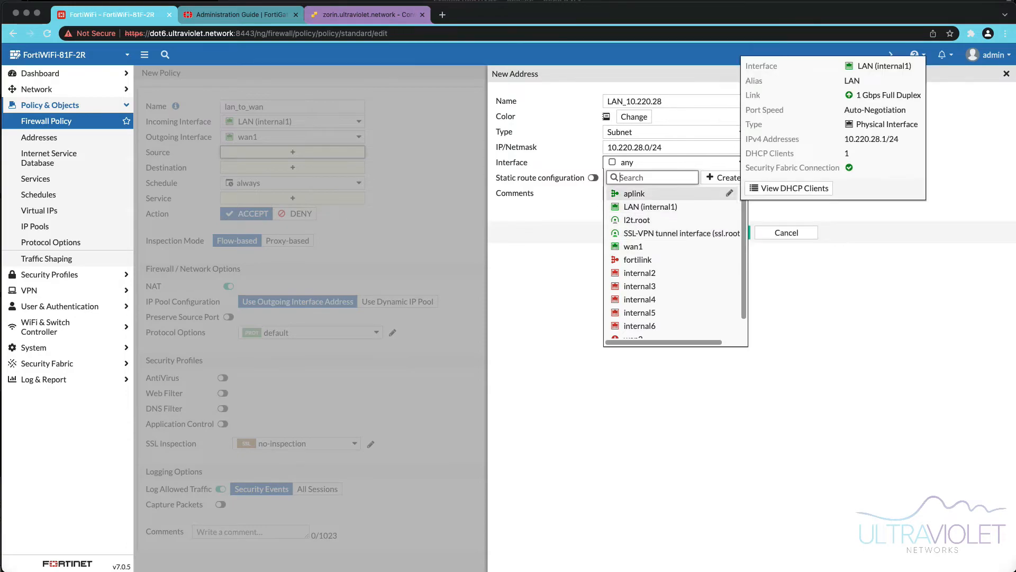
click(675, 163)
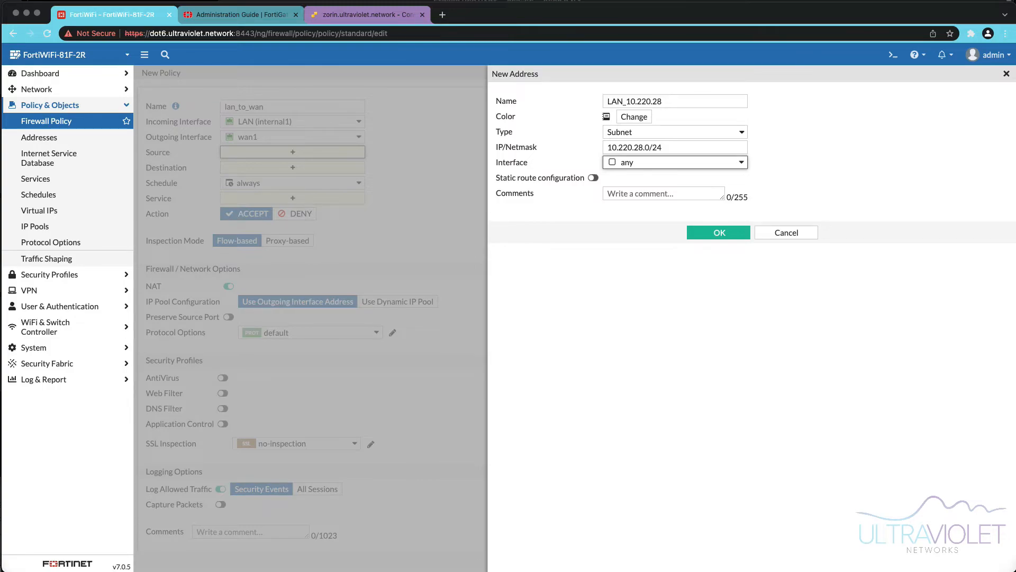
click(719, 232)
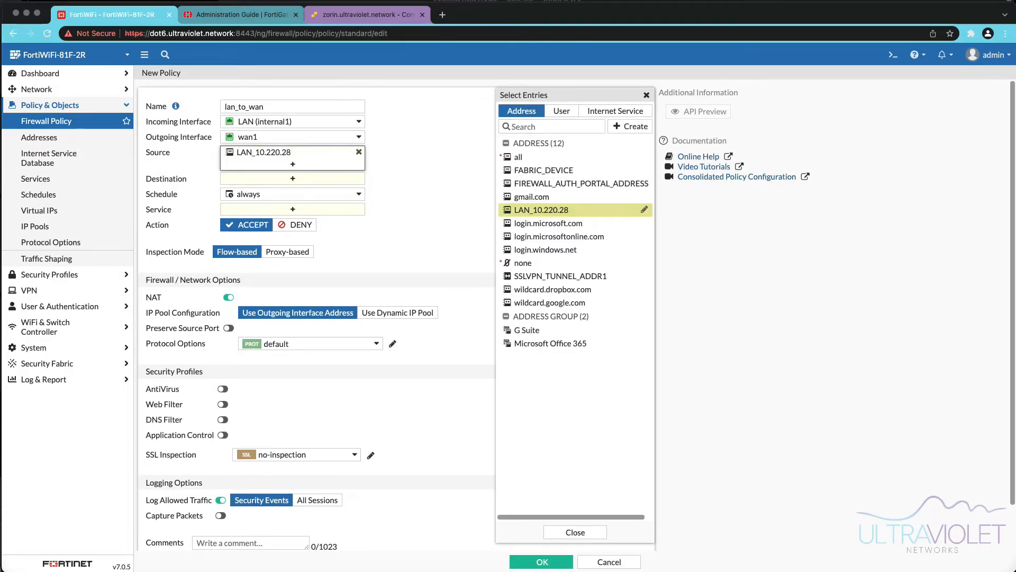
- Set the policy's destination to all and its service to ALL
click(292, 179)
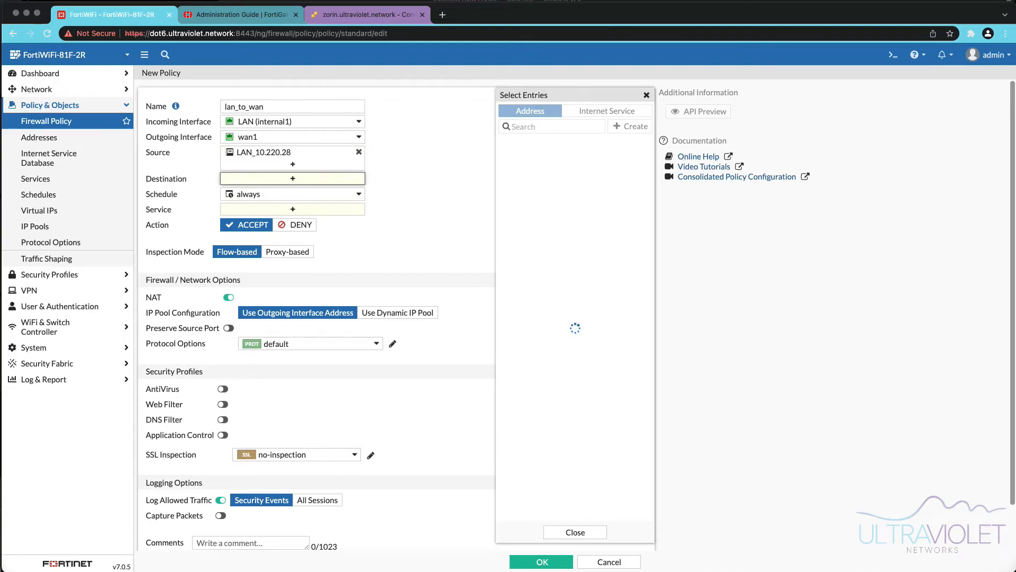
click(529, 156)
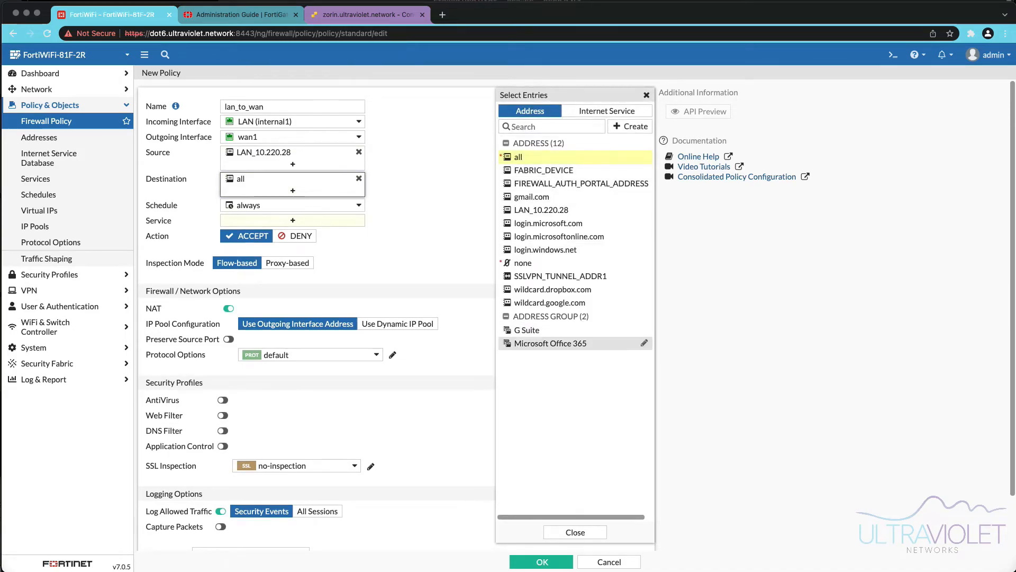
click(575, 532)
click(293, 220)
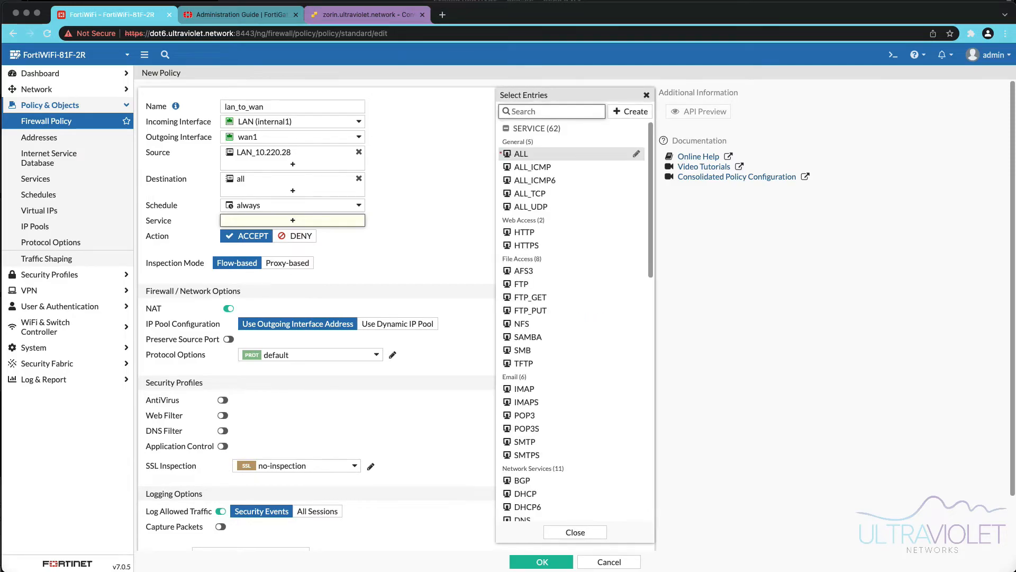
click(530, 154)
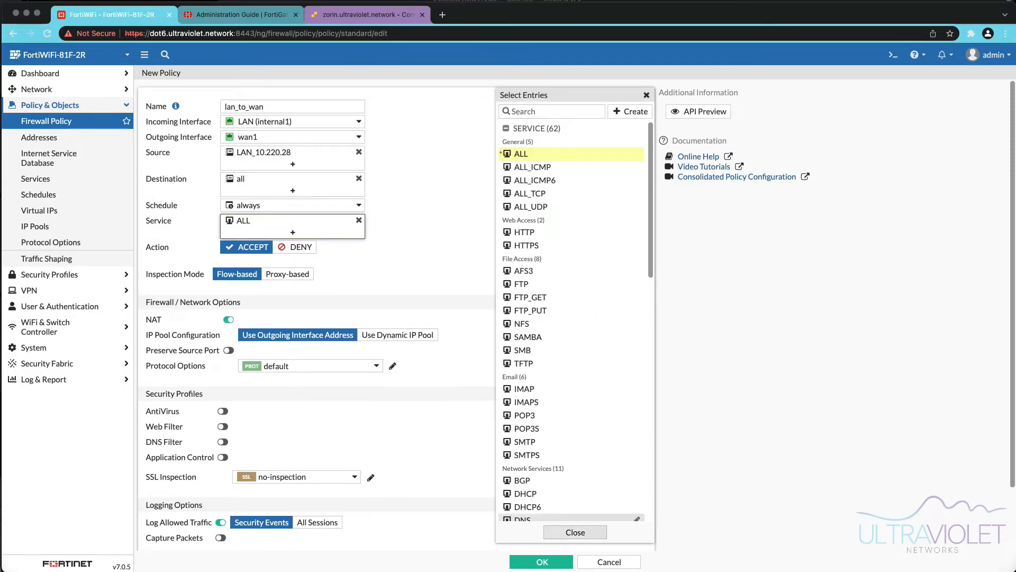
click(578, 532)
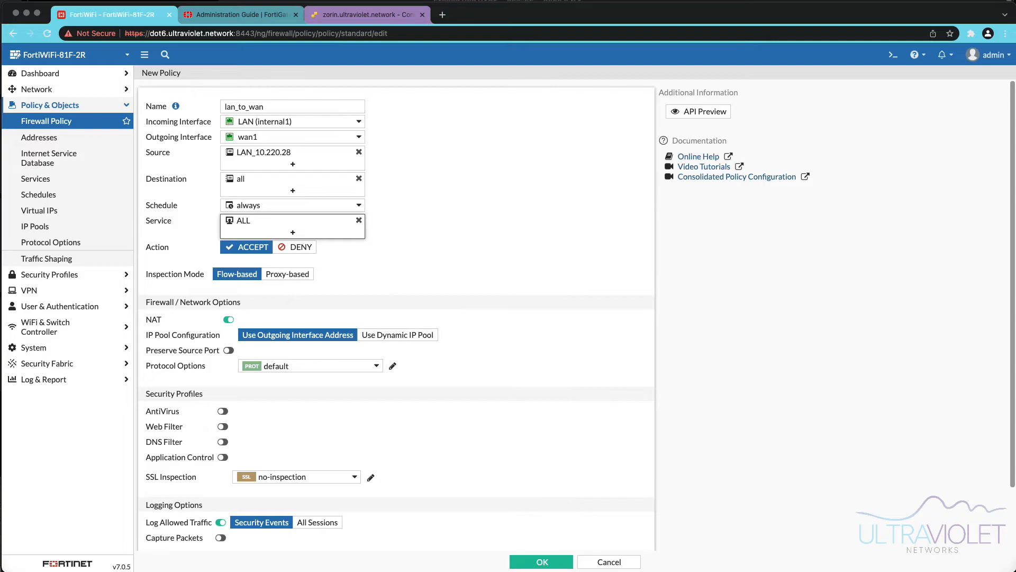
- Search the destination's internet services for microsoft and inspect the Microsoft-Office365 entry's addresses
click(292, 180)
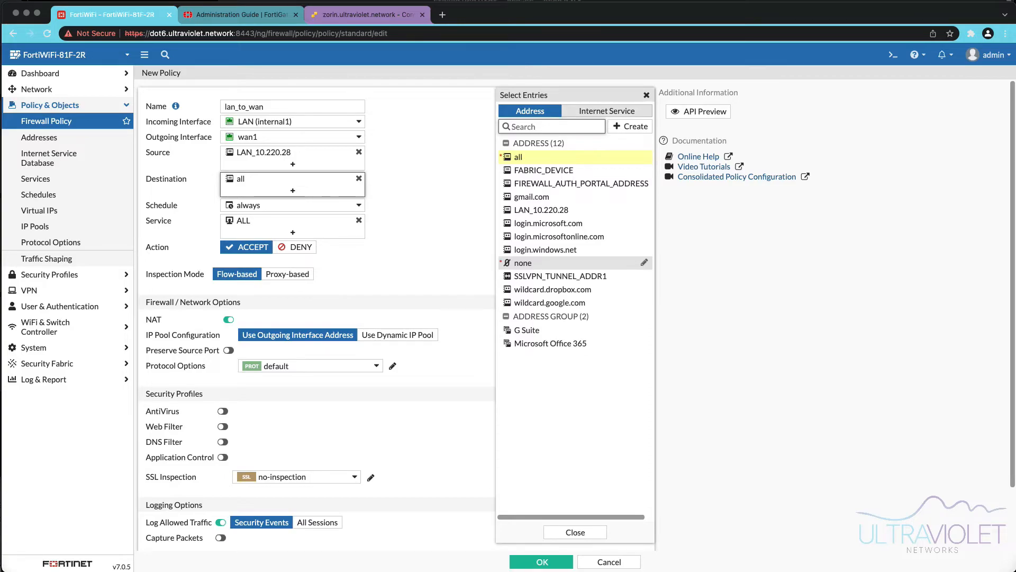
click(608, 112)
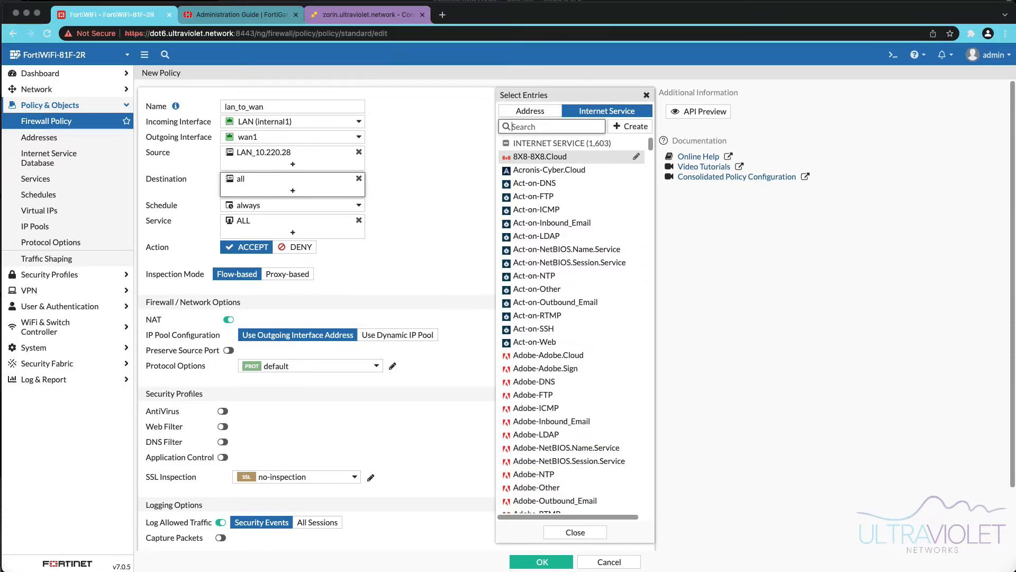
text(microsoft)
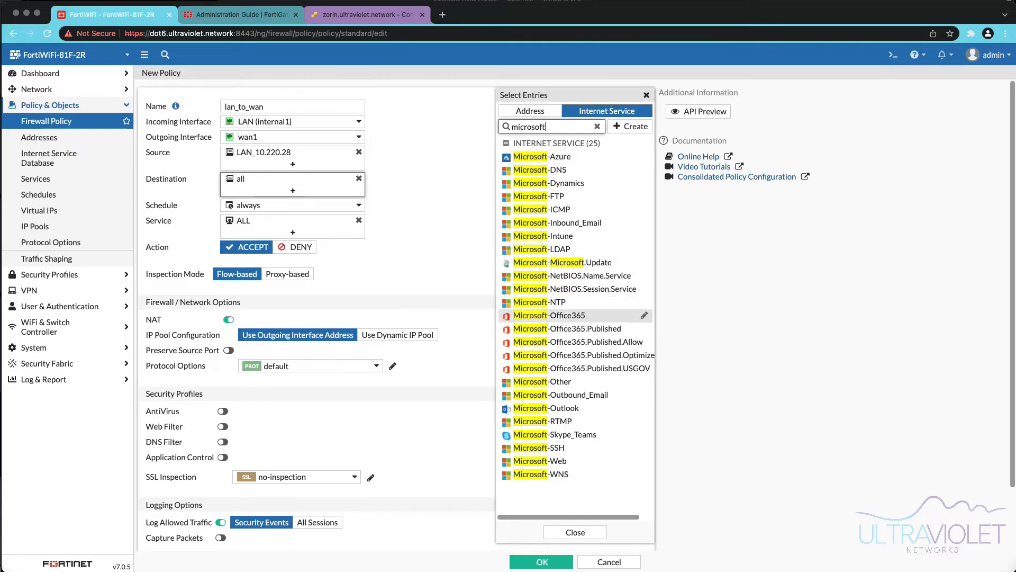
click(644, 315)
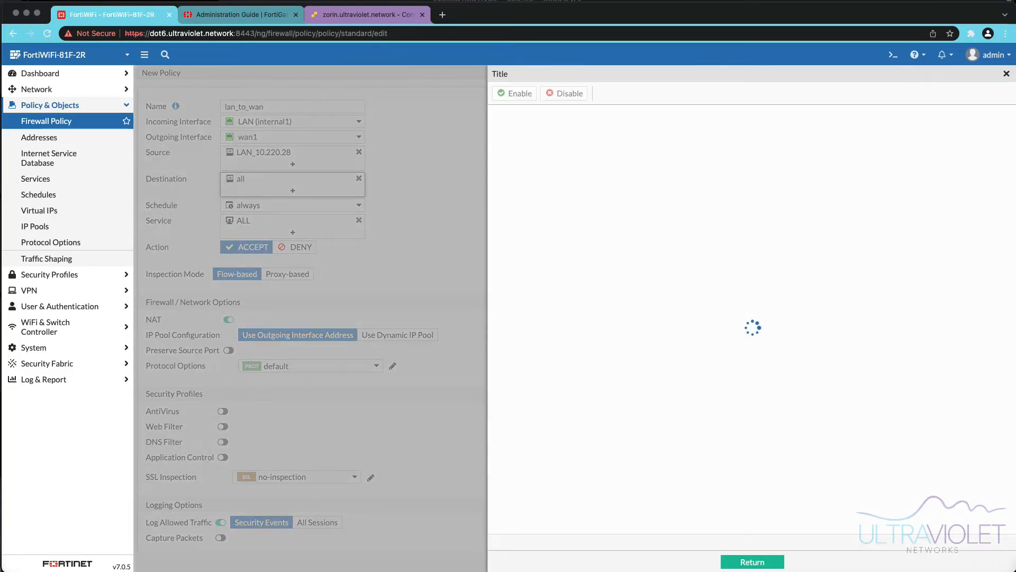
scroll(749, 328, down, 10)
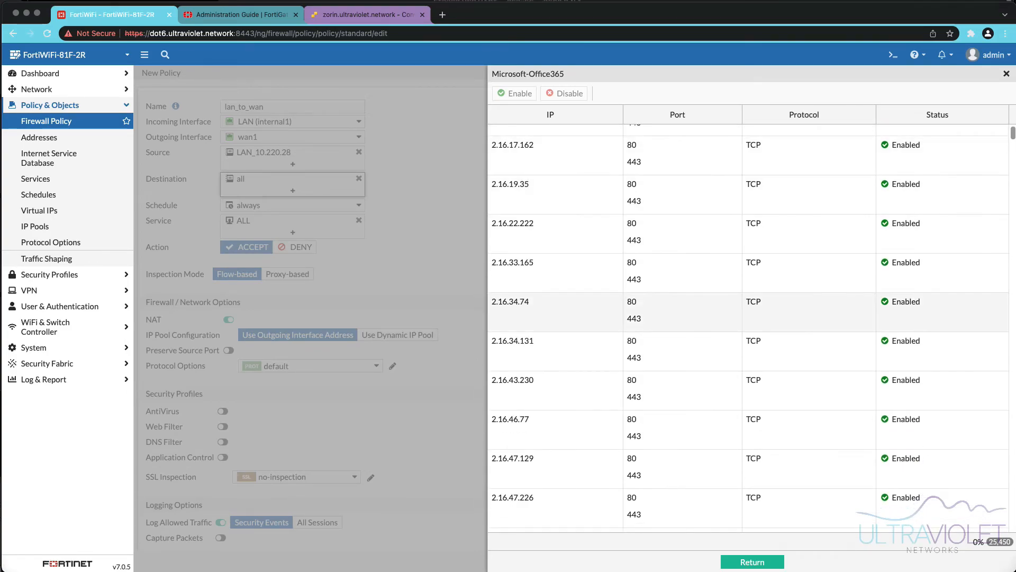
- Browse the Microsoft-Office365 address list, then review the destination address entries matching microsoft and close the selector
drag(1012, 136, 1012, 349)
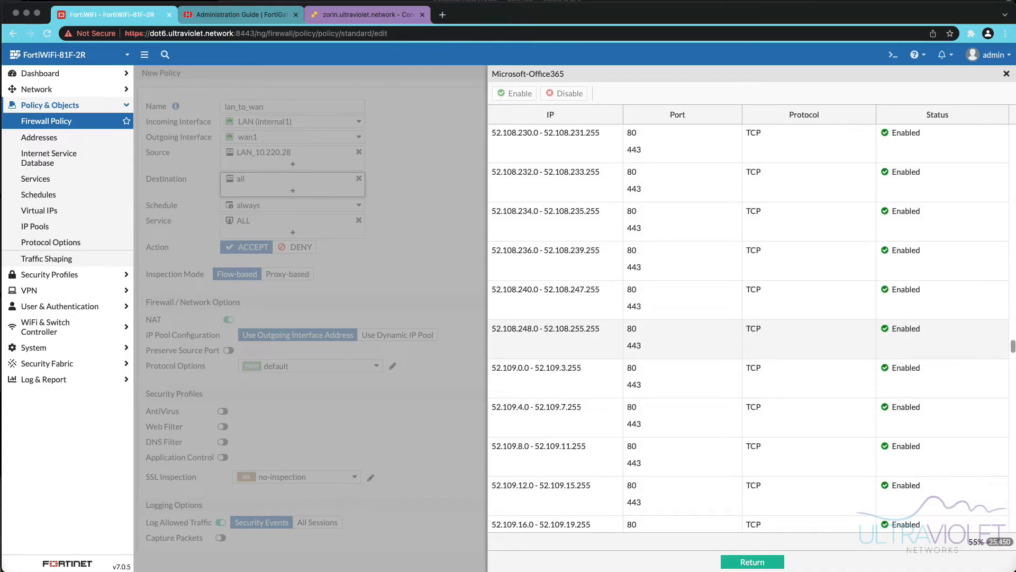
drag(1013, 350, 1012, 380)
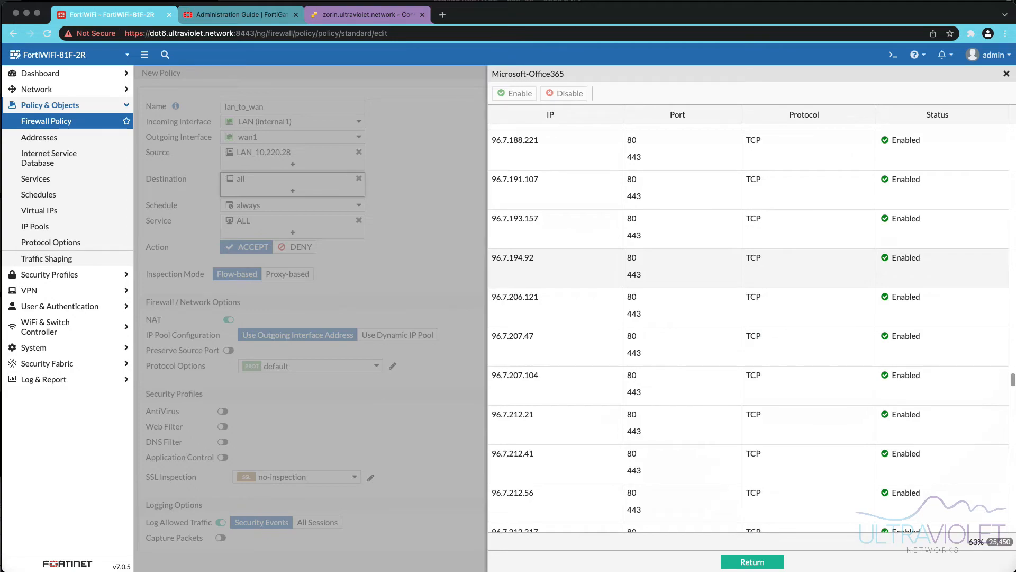
click(1006, 74)
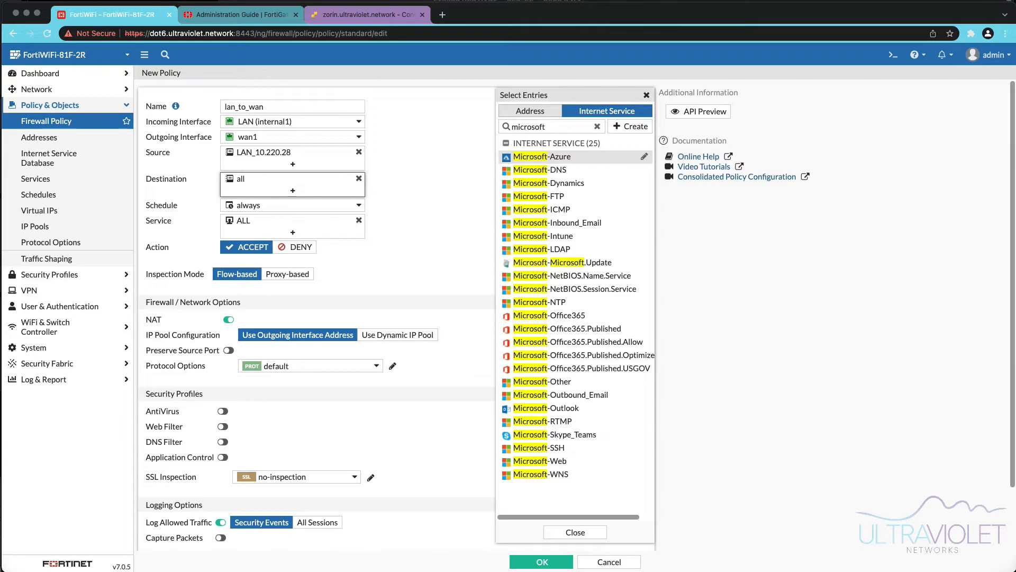
click(530, 111)
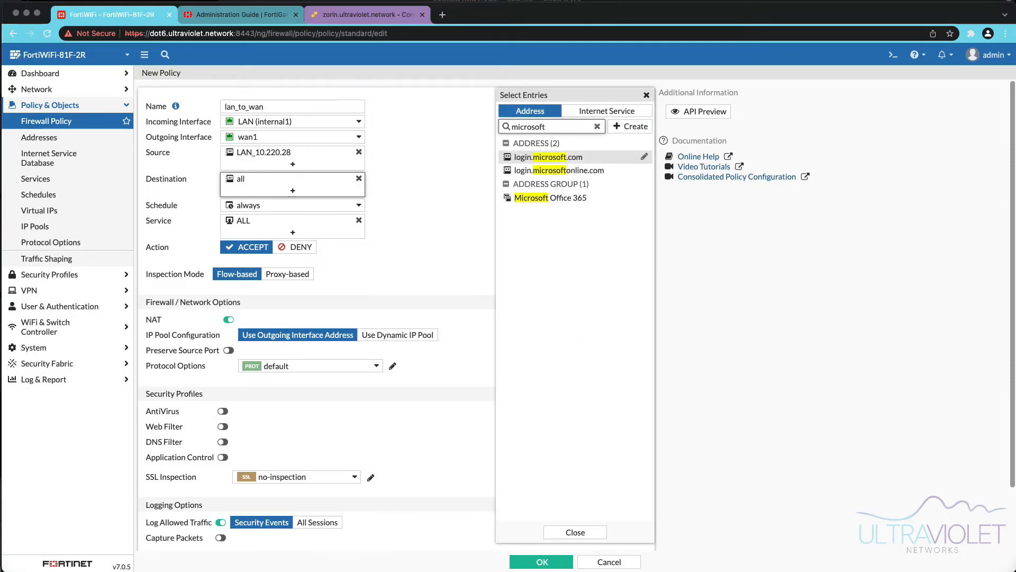
click(597, 127)
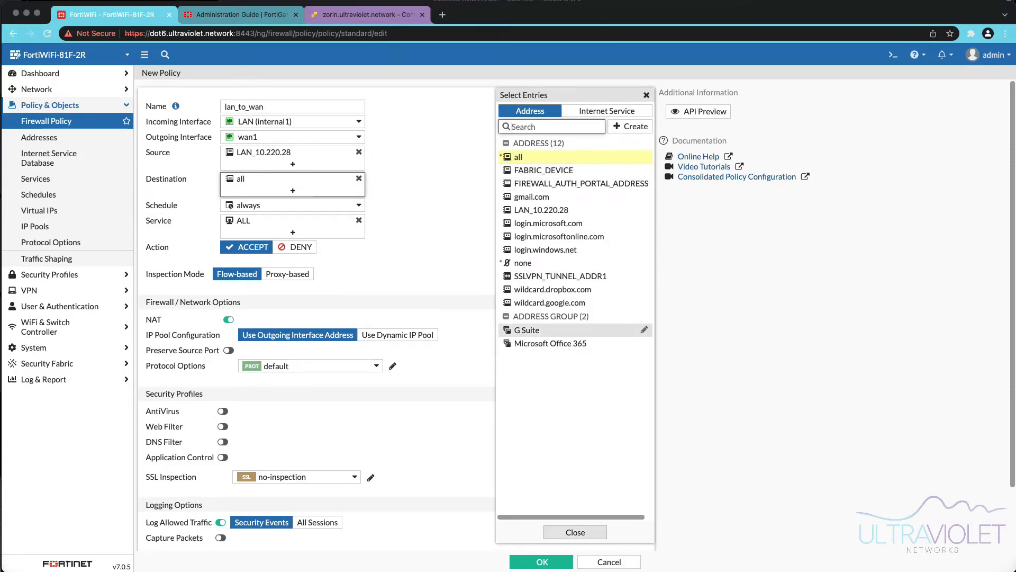
click(576, 532)
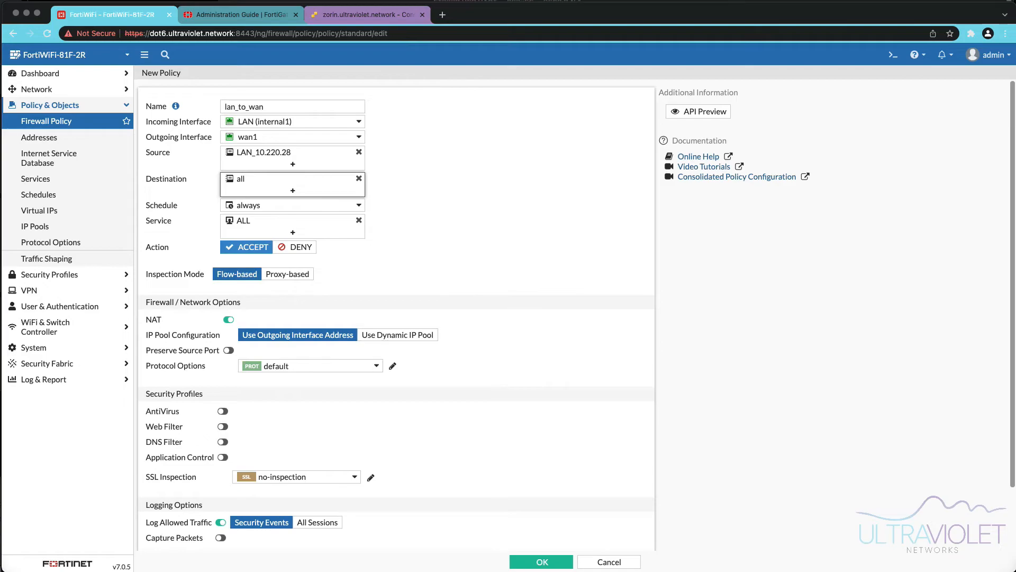
- Enable AntiVirus and Application Control on the policy with their default profiles
click(223, 412)
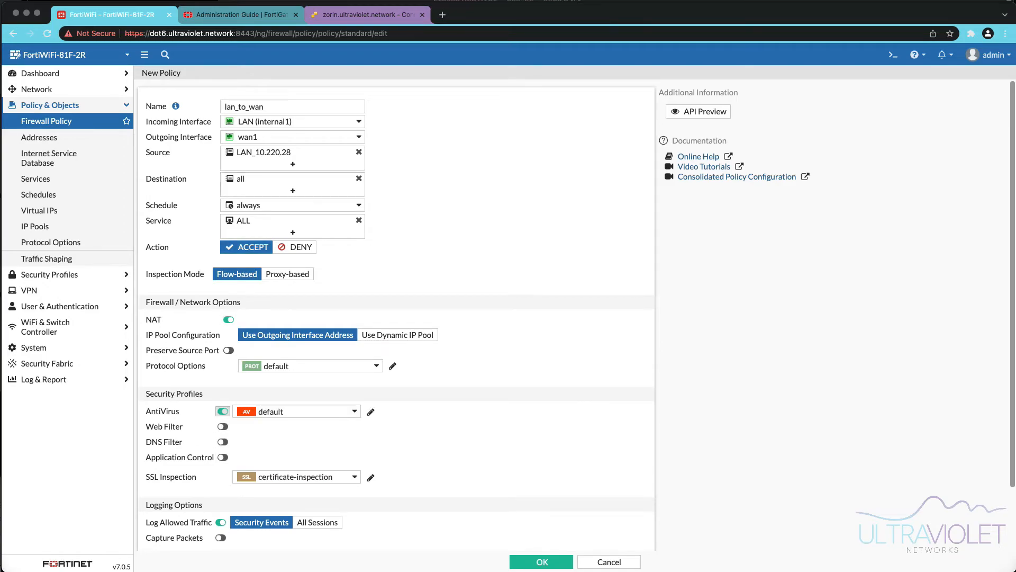
click(223, 457)
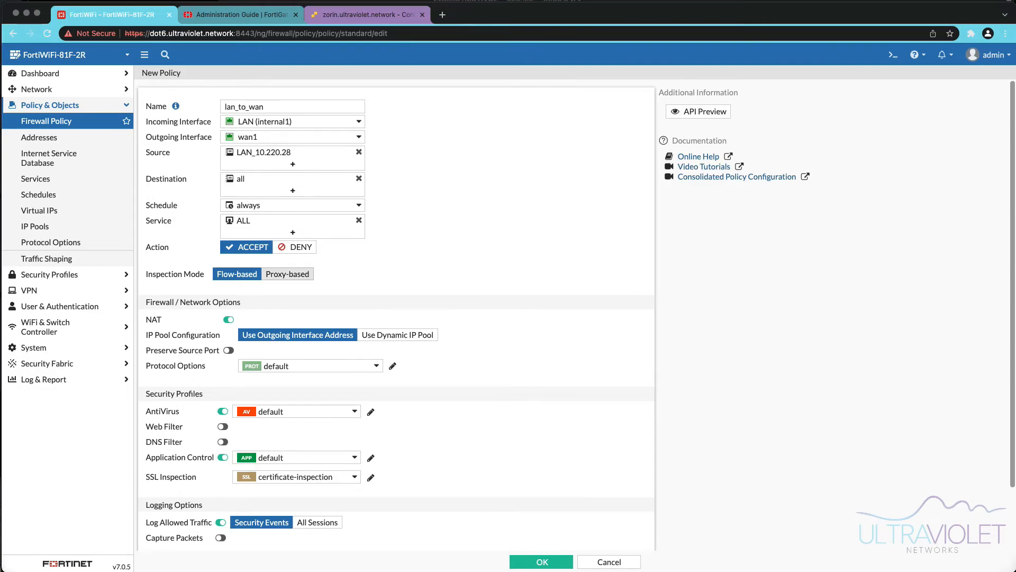
- Switch the inspection mode to Proxy-based and back to Flow-based
click(288, 274)
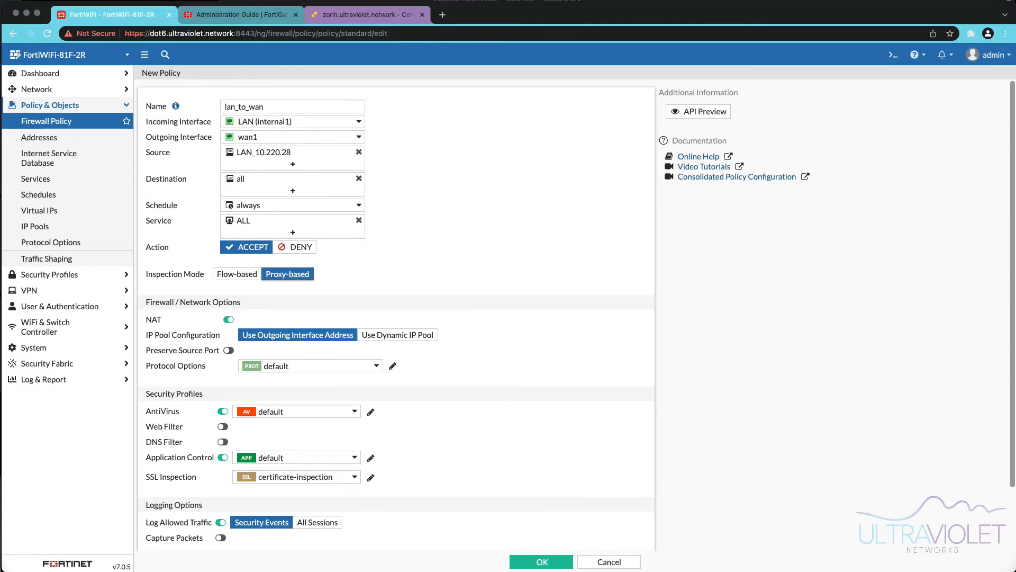
click(237, 274)
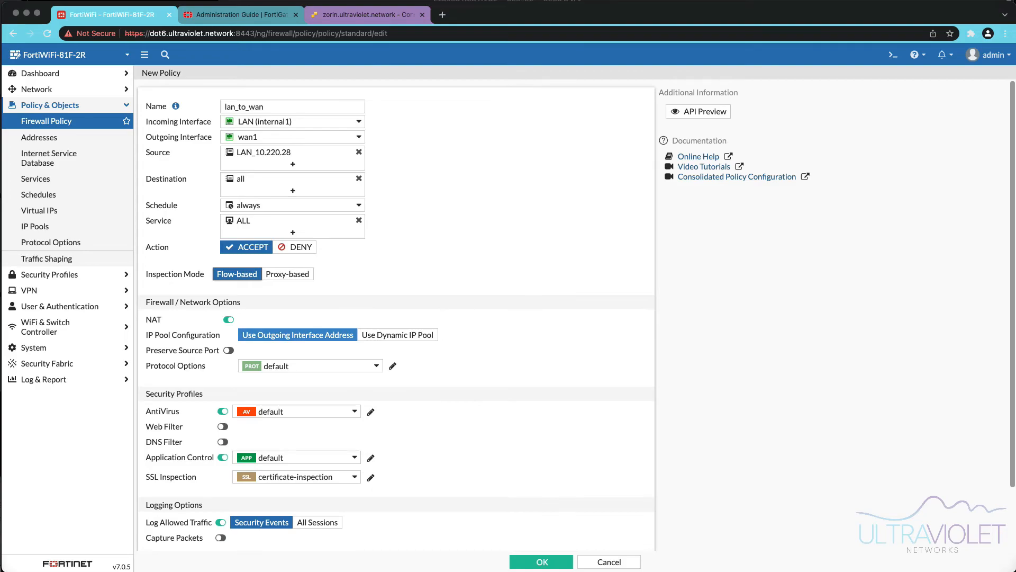
- Set the IP pool configuration to Use Dynamic IP Pool and start creating a new dynamic IP pool
mouse_move(352, 137)
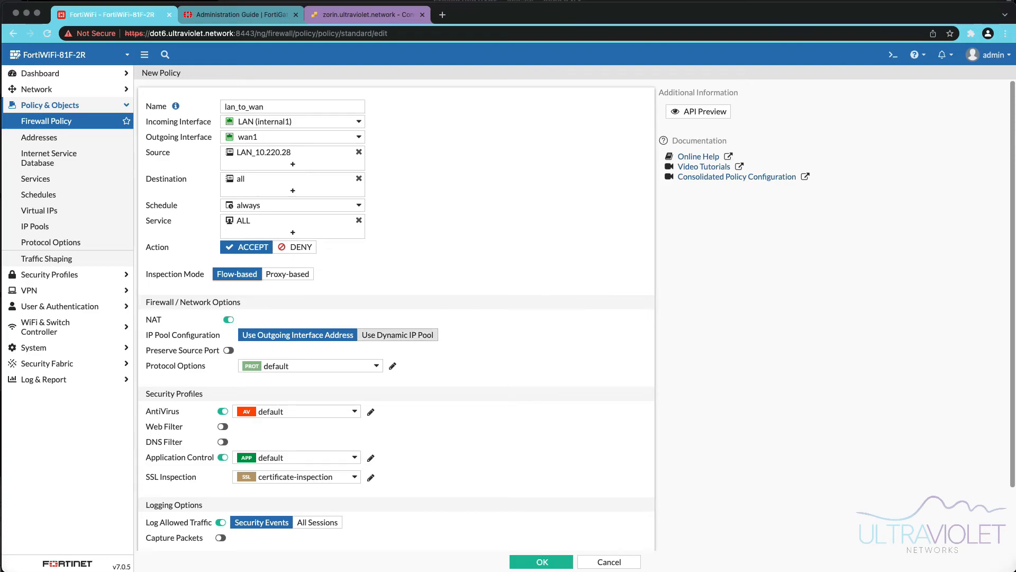
click(397, 334)
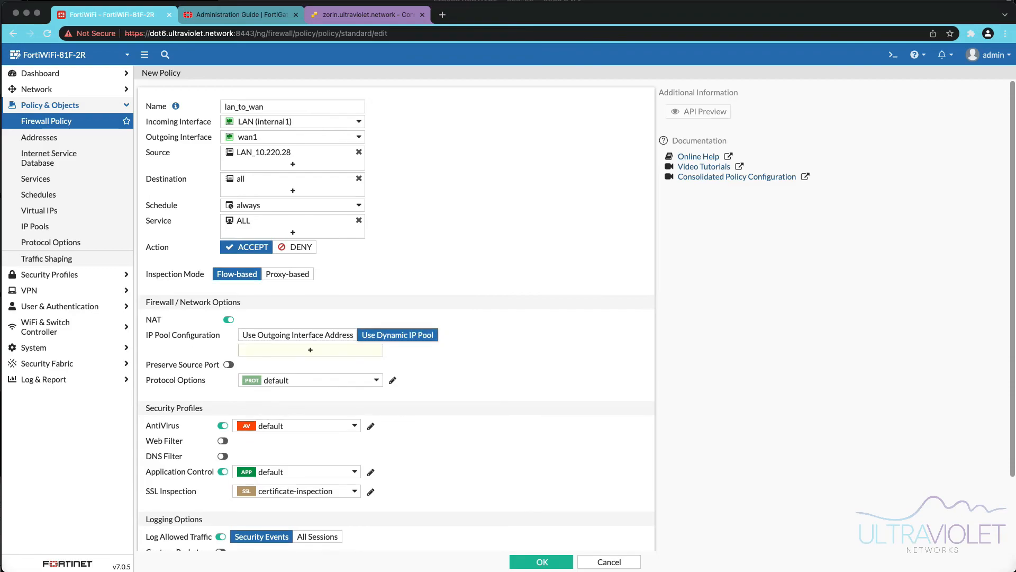
click(310, 350)
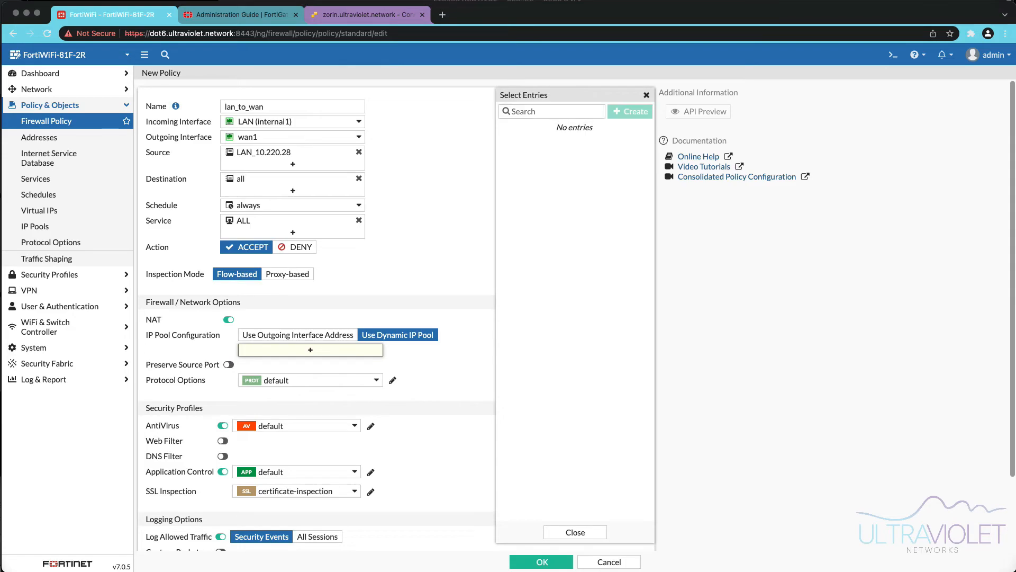
click(630, 111)
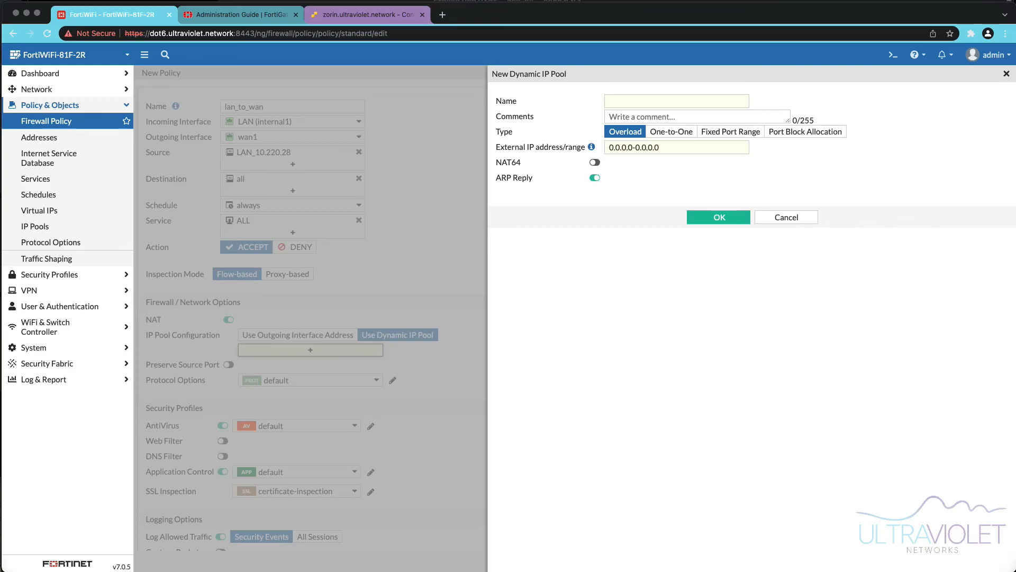
- Cancel the new dynamic IP pool and revert the IP pool configuration to Use Outgoing Interface Address
click(671, 131)
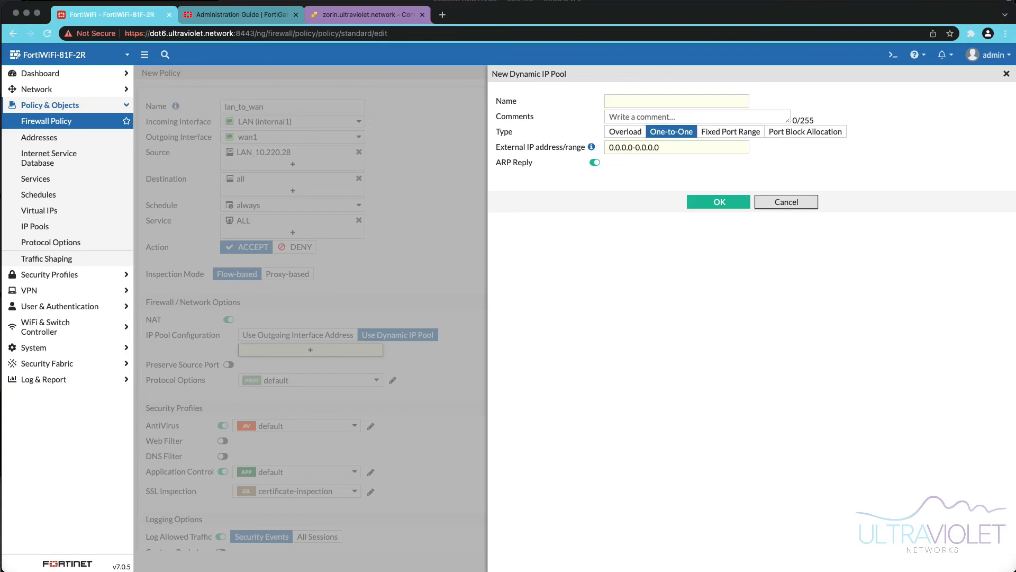
click(786, 201)
click(297, 335)
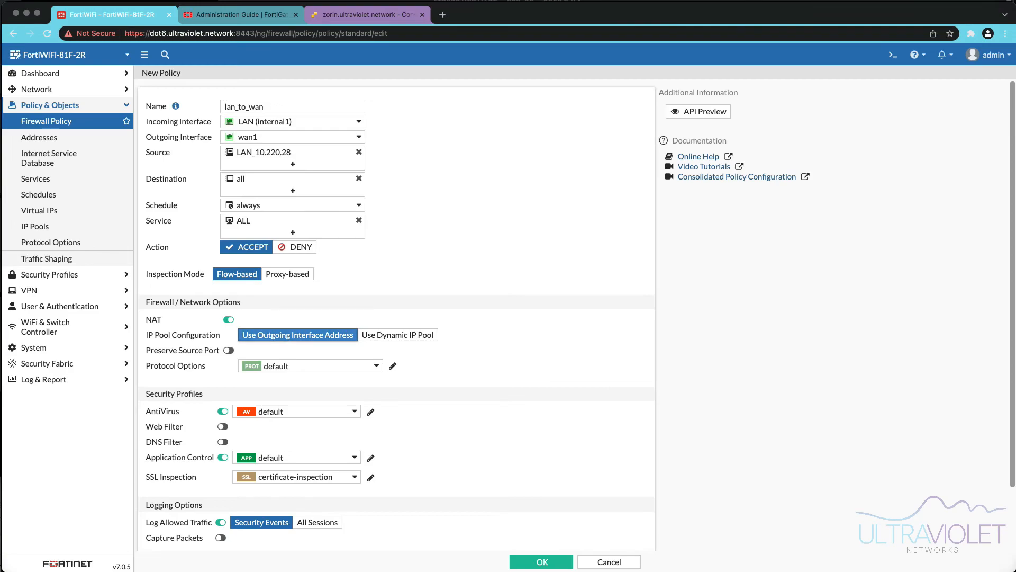
- Set Log Allowed Traffic to All Sessions and save the lan_to_wan policy
scroll(396, 312, down, 3)
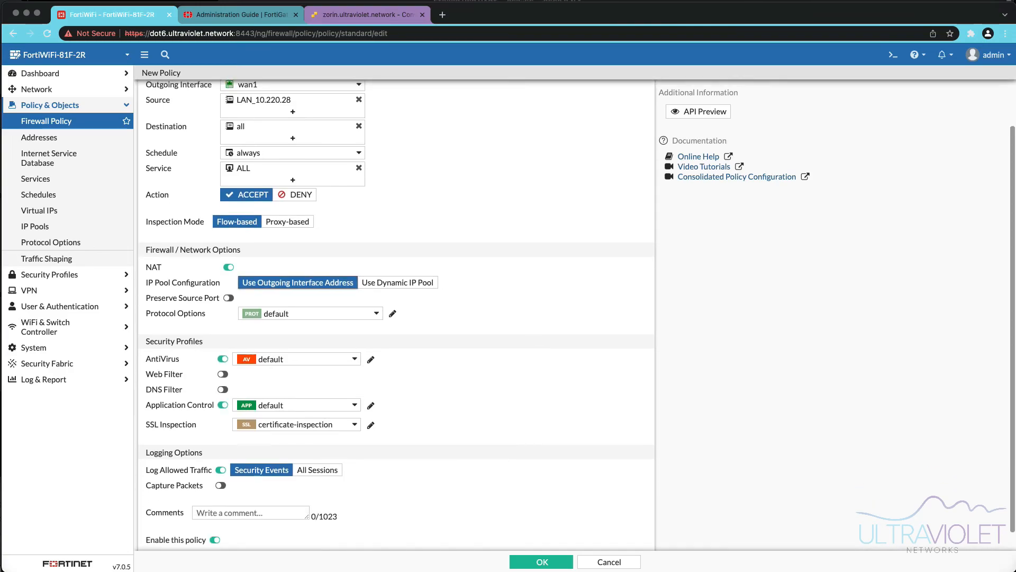
click(317, 463)
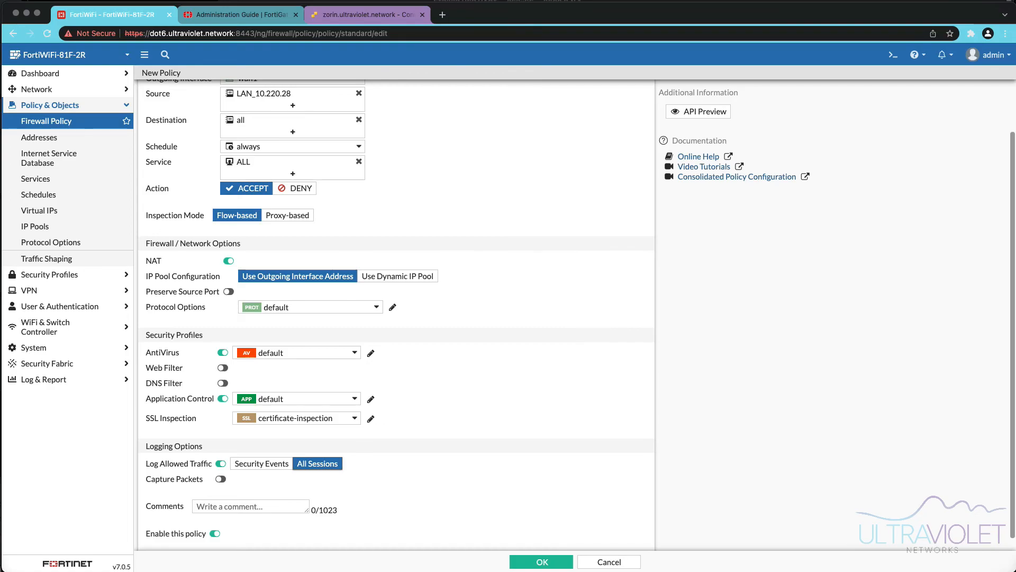
click(541, 562)
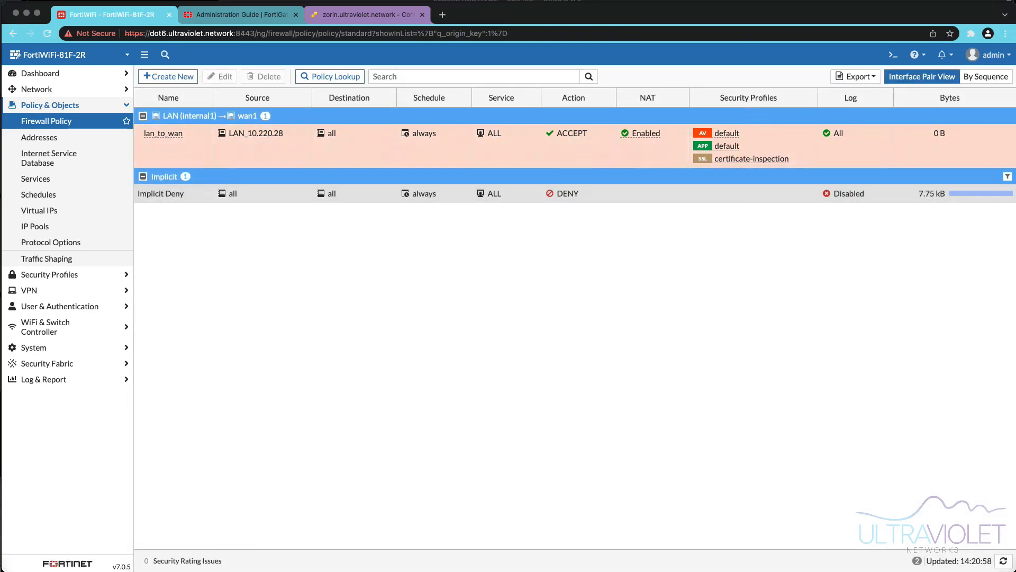
click(365, 14)
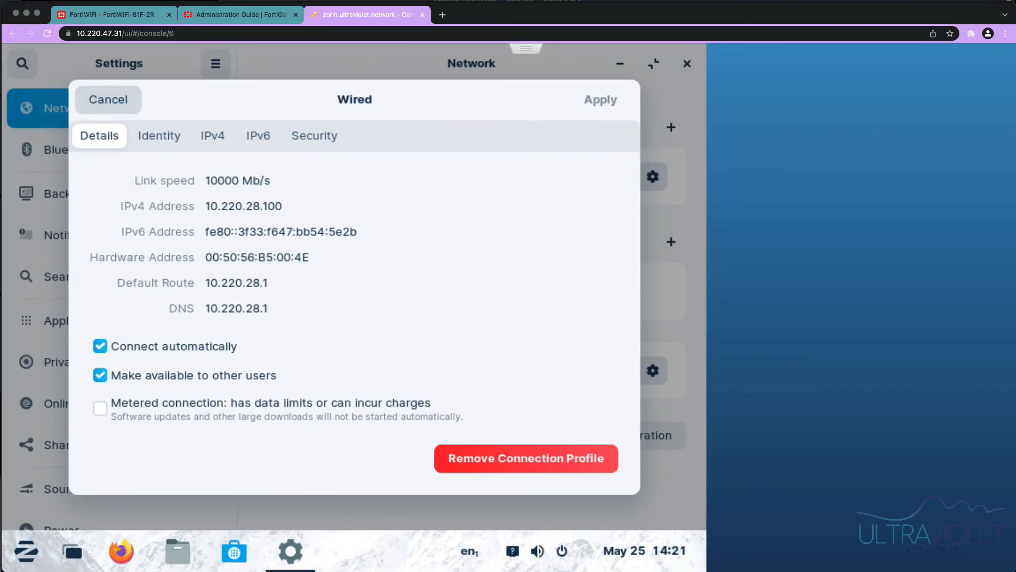
click(108, 99)
click(687, 64)
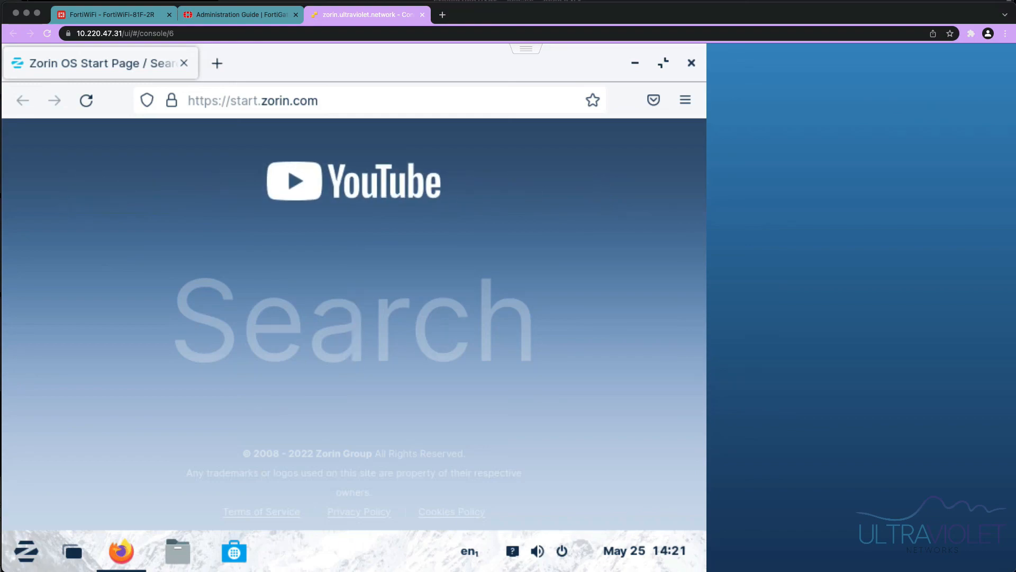
click(317, 101)
click(296, 138)
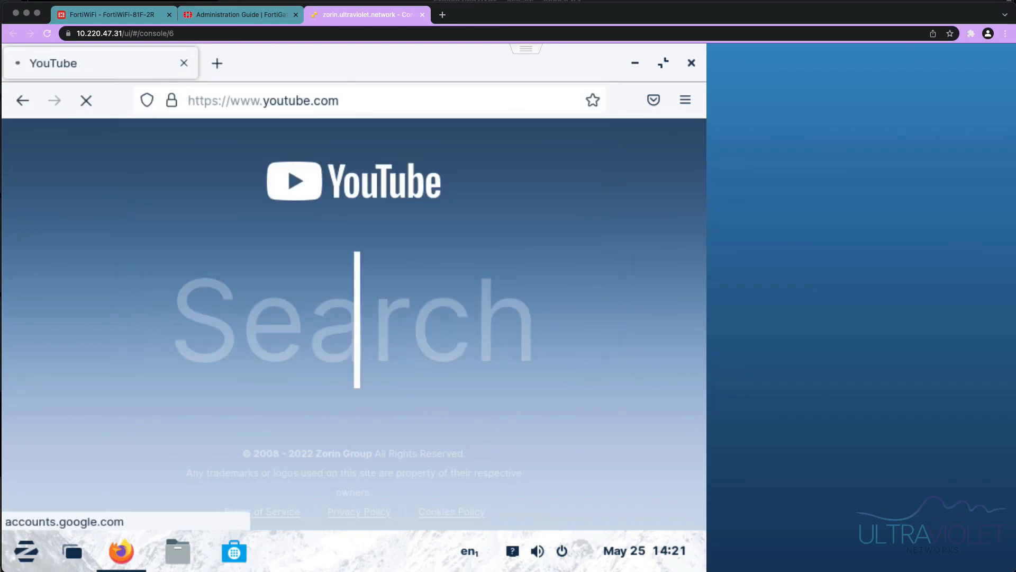